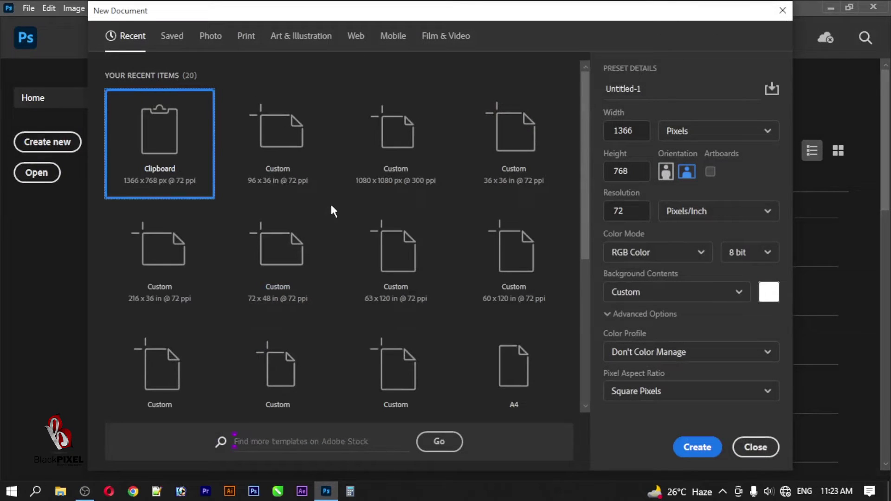
Create a new 96 × 36 inch document at 72 ppi in CMYK colour mode.
{"action": "left_click", "coordinate": [702, 135]}
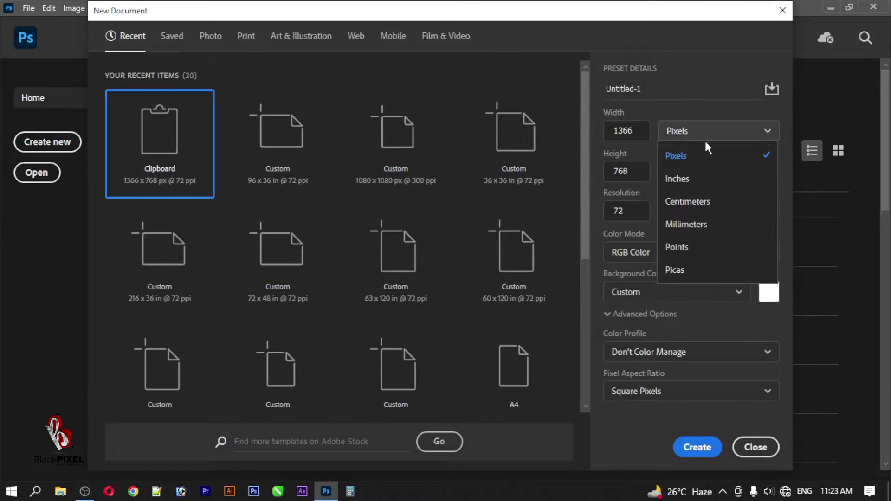
{"action": "left_click", "coordinate": [699, 185]}
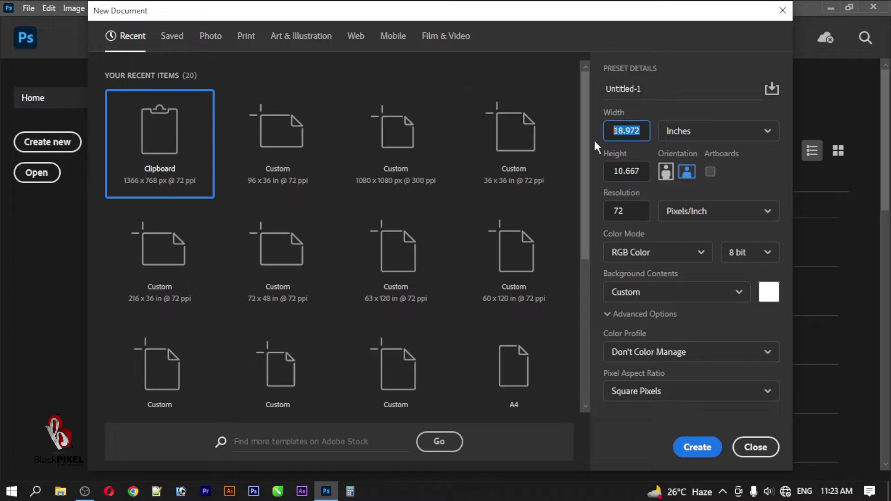
{"action": "type", "text": "96"}
{"action": "key", "text": "Tab"}
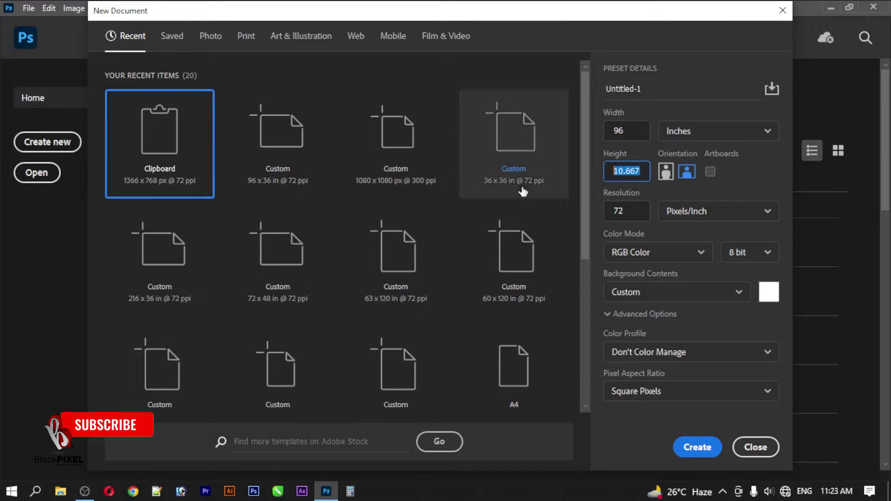
{"action": "type", "text": "36"}
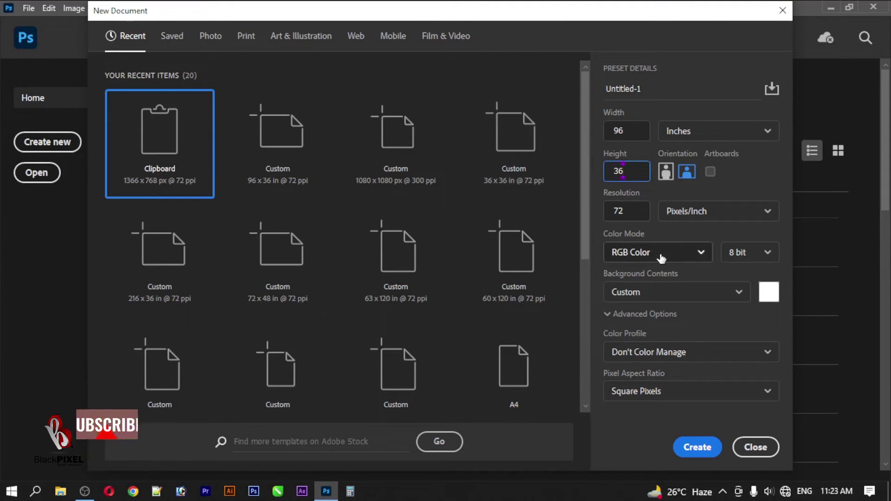
{"action": "left_click", "coordinate": [660, 253]}
{"action": "left_click", "coordinate": [652, 346]}
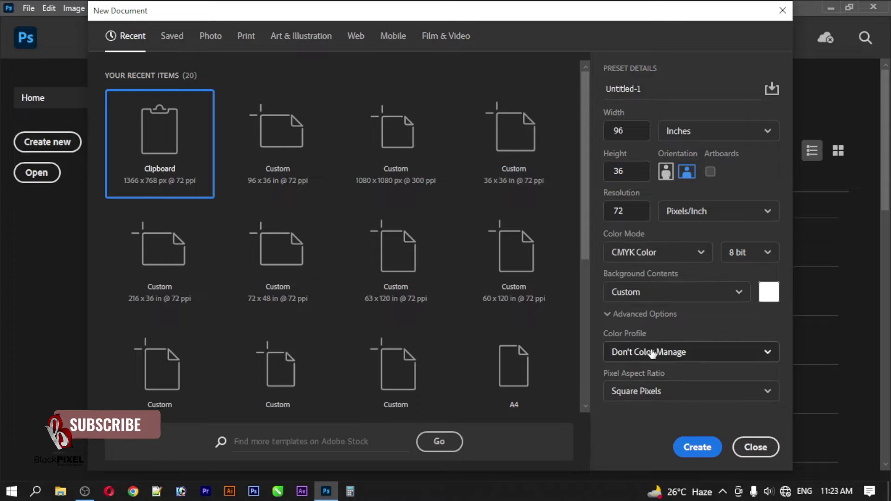
{"action": "left_click", "coordinate": [696, 447]}
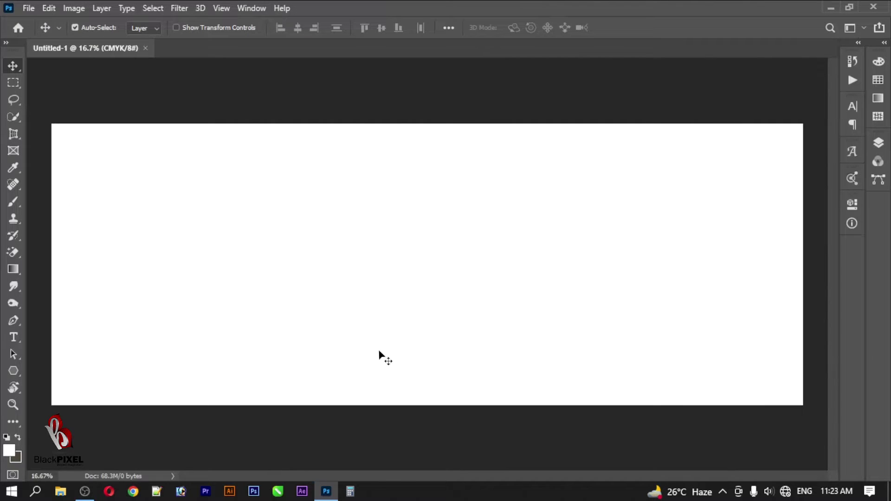
Fit the canvas on screen and open main mobile.psd.
{"action": "right_click", "coordinate": [415, 249]}
{"action": "left_click", "coordinate": [426, 244]}
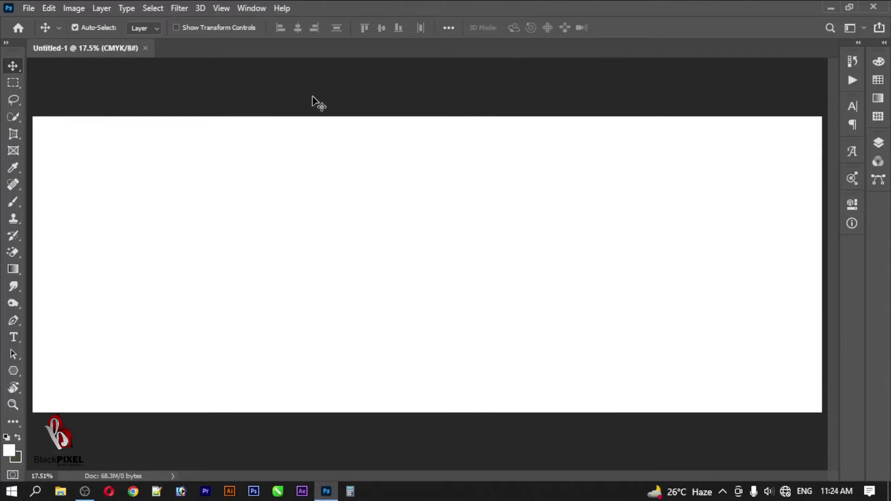
{"action": "double_click", "coordinate": [302, 113]}
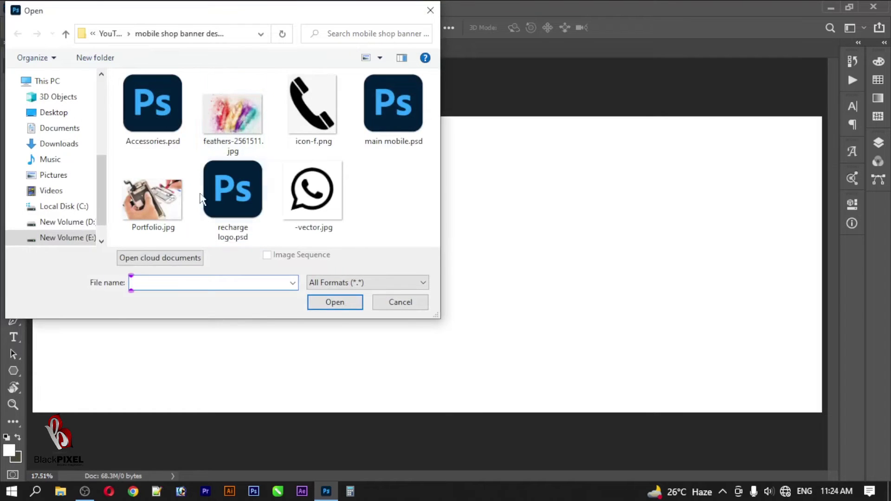
{"action": "left_click", "coordinate": [378, 139]}
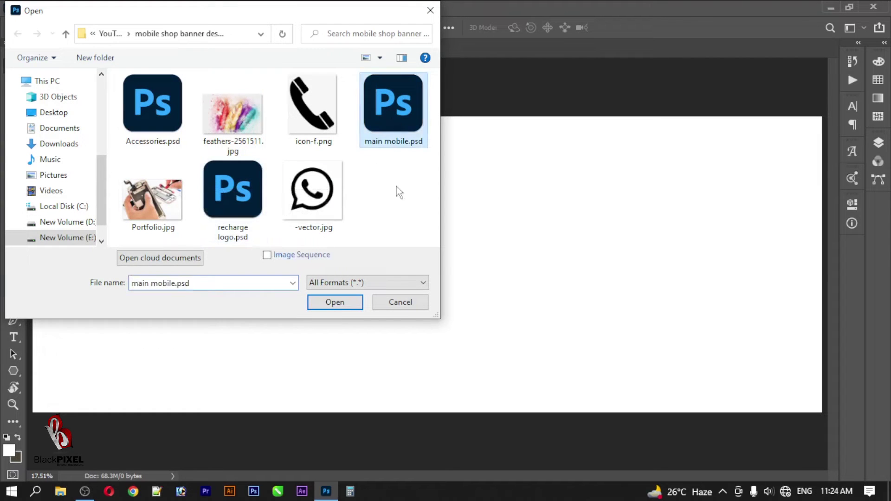
{"action": "left_click", "coordinate": [334, 302]}
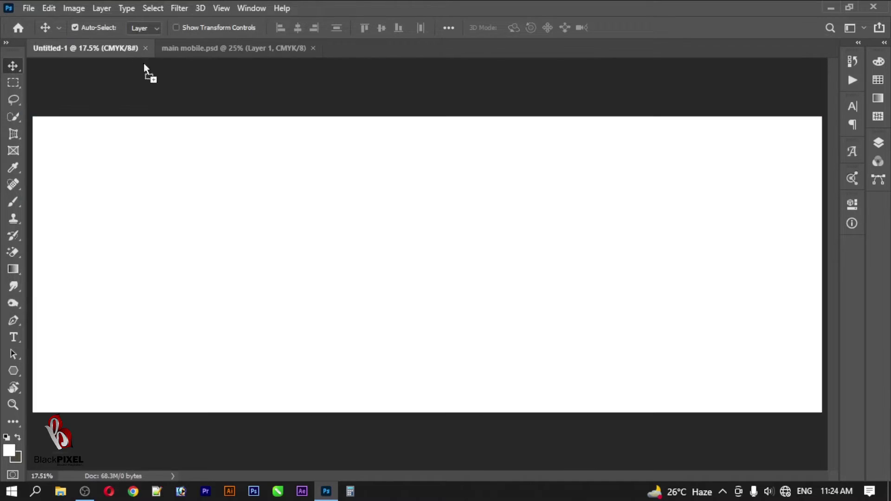
Copy the two-phone image into the banner and position it at the left edge.
{"action": "left_click_drag", "start_coordinate": [226, 120], "coordinate": [272, 209]}
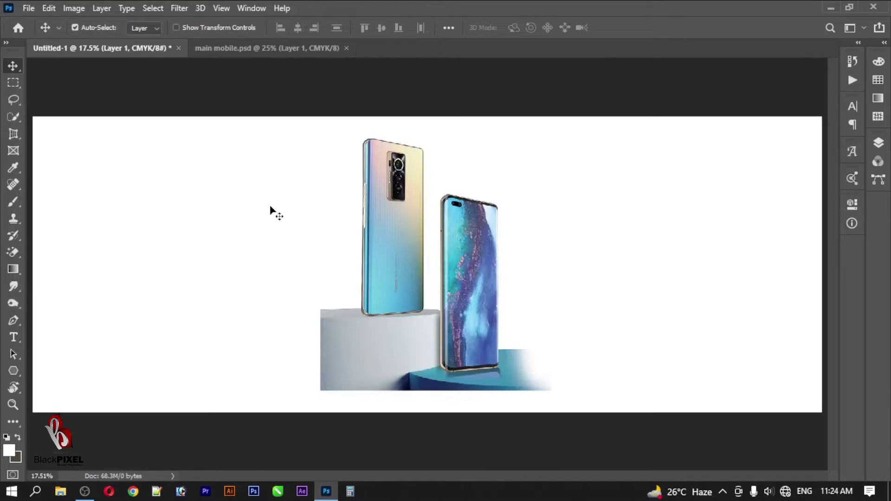
{"action": "left_click_drag", "start_coordinate": [375, 271], "coordinate": [95, 366]}
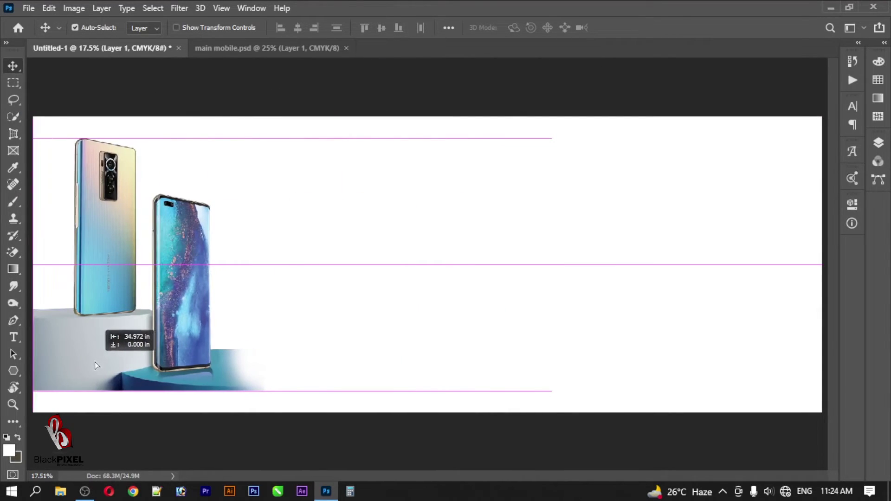
{"action": "left_click_drag", "start_coordinate": [94, 362], "coordinate": [105, 320]}
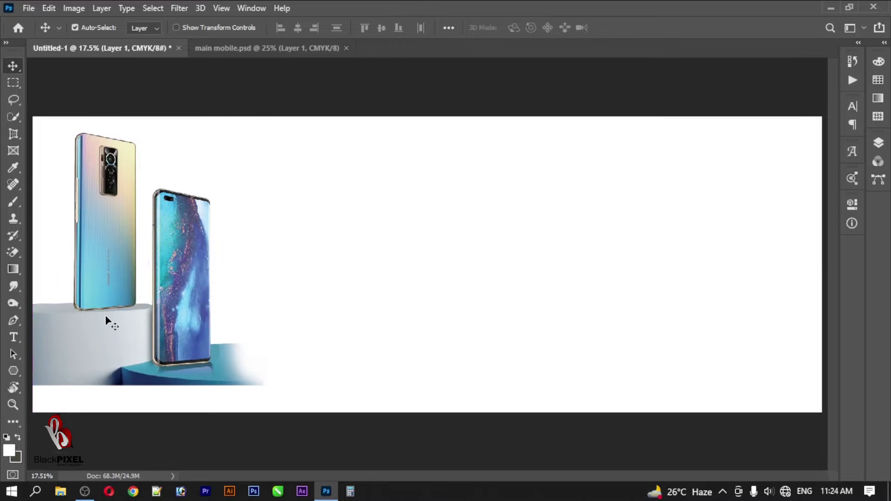
{"action": "left_click", "coordinate": [312, 320]}
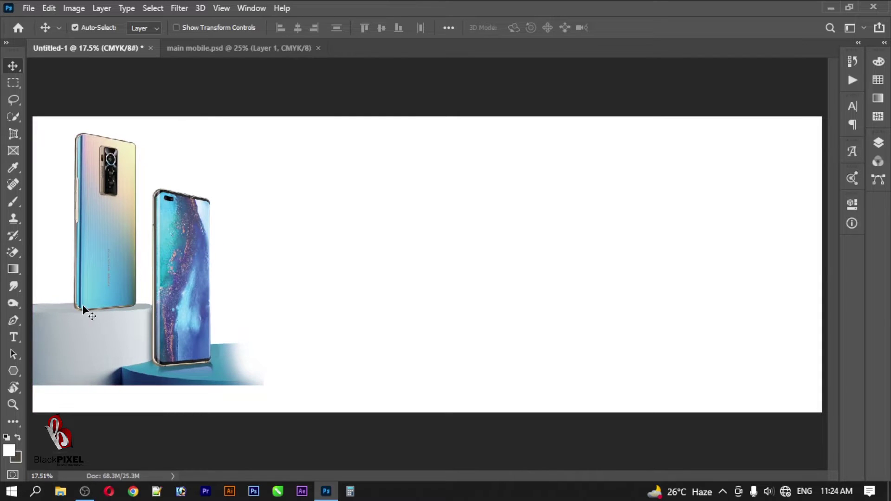
Type the headline MOBILE SHOP NAME in dark red.
{"action": "key", "text": "t"}
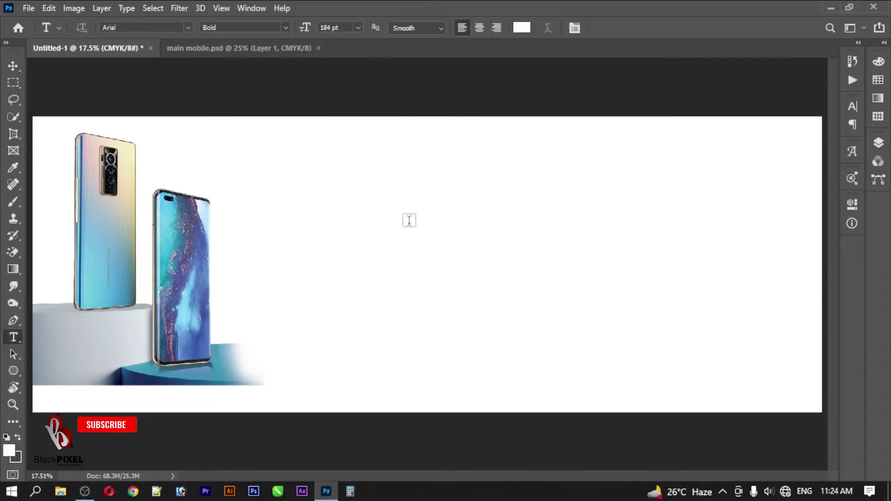
{"action": "left_click", "coordinate": [525, 27]}
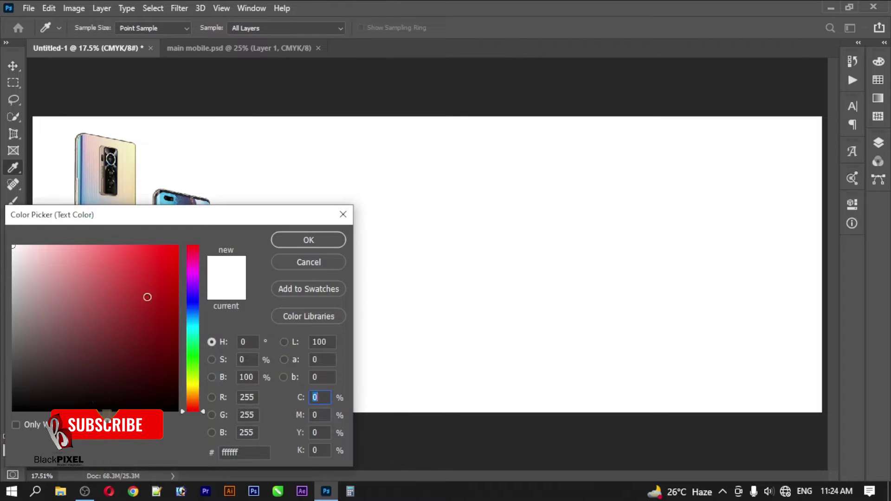
{"action": "left_click", "coordinate": [146, 297]}
{"action": "left_click", "coordinate": [309, 240]}
{"action": "type", "text": "M"}
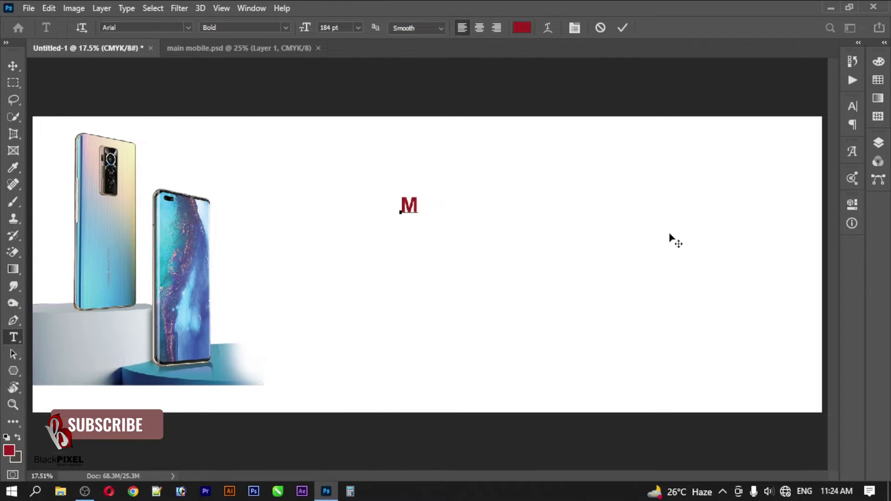
{"action": "type", "text": "OBILE "}
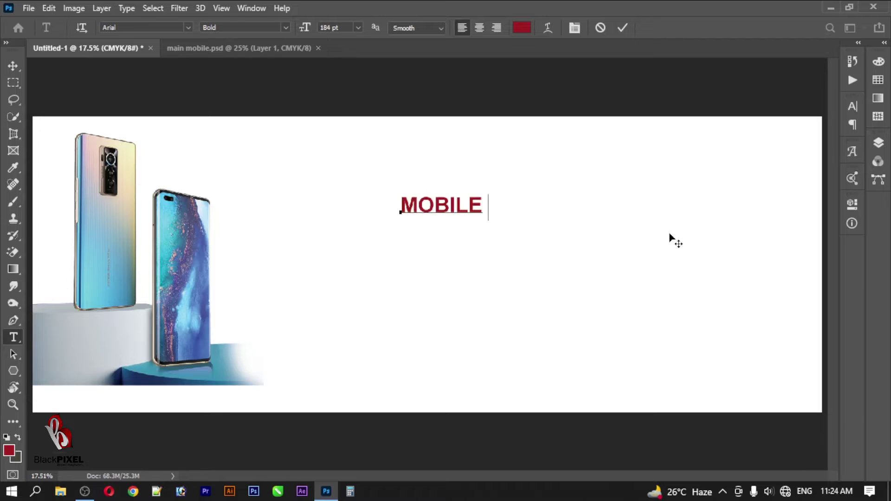
{"action": "type", "text": "SHOP"}
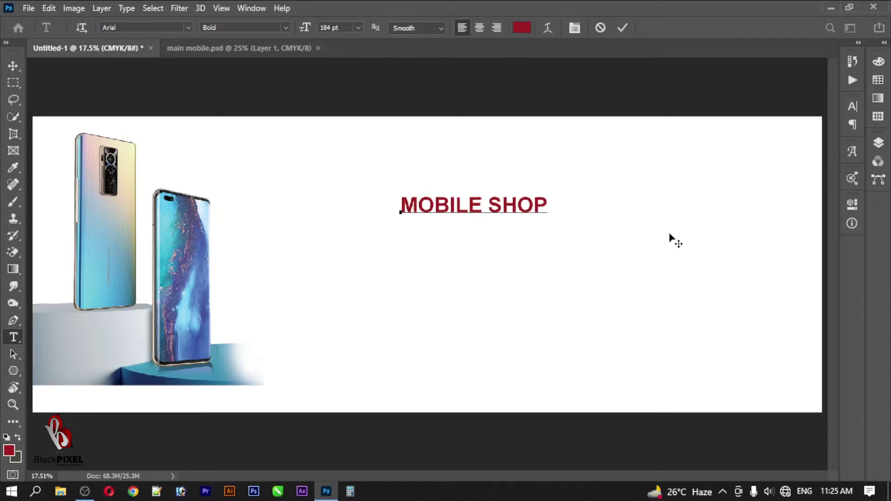
{"action": "type", "text": " NAME"}
Set the headline in the b Biger Over font at 345 pt.
{"action": "key", "text": "ctrl+a"}
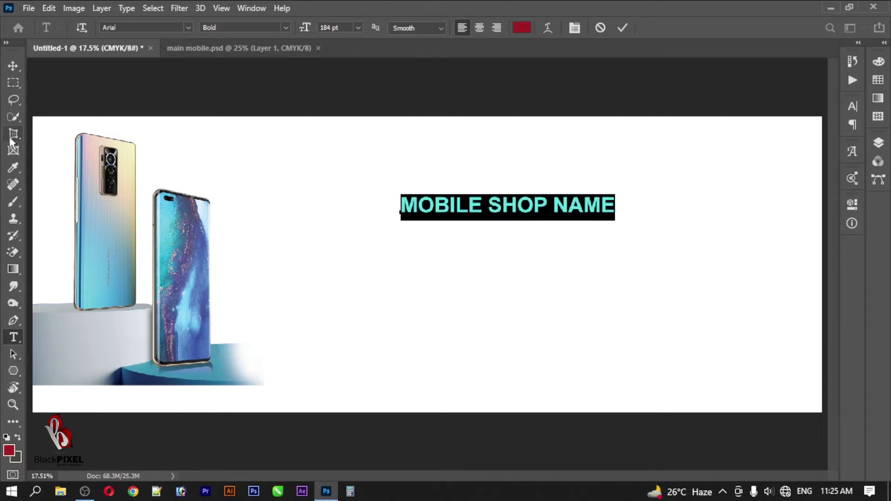
{"action": "left_click", "coordinate": [188, 27]}
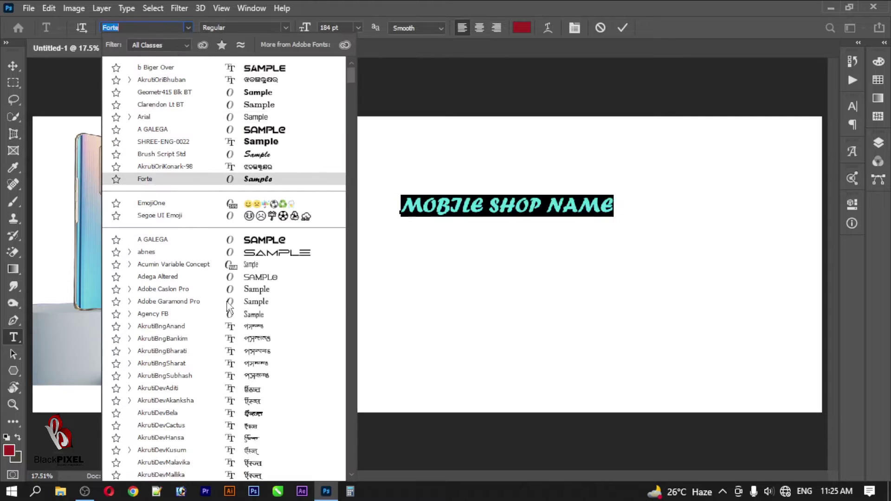
{"action": "scroll", "coordinate": [223, 232], "scroll_direction": "down", "scroll_amount": 3}
{"action": "scroll", "coordinate": [243, 285], "scroll_direction": "down", "scroll_amount": 10}
{"action": "scroll", "coordinate": [244, 285], "scroll_direction": "up", "scroll_amount": 3}
{"action": "scroll", "coordinate": [244, 278], "scroll_direction": "up", "scroll_amount": 5}
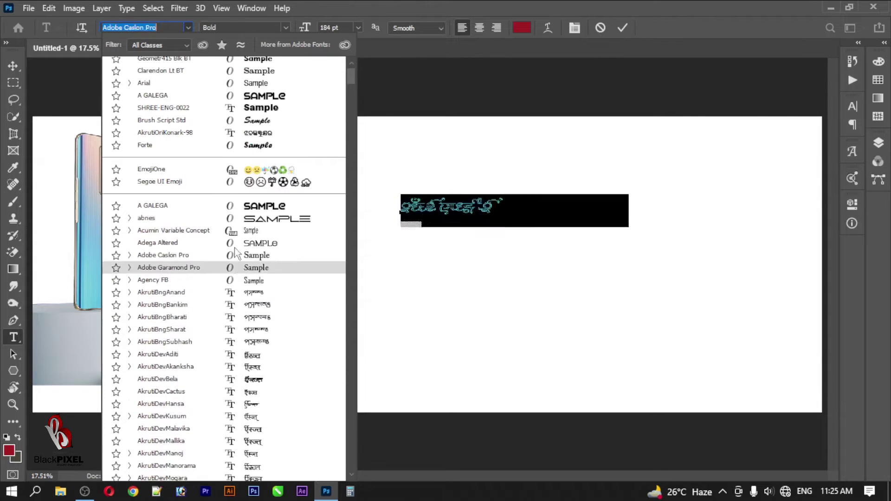
{"action": "left_click", "coordinate": [272, 69]}
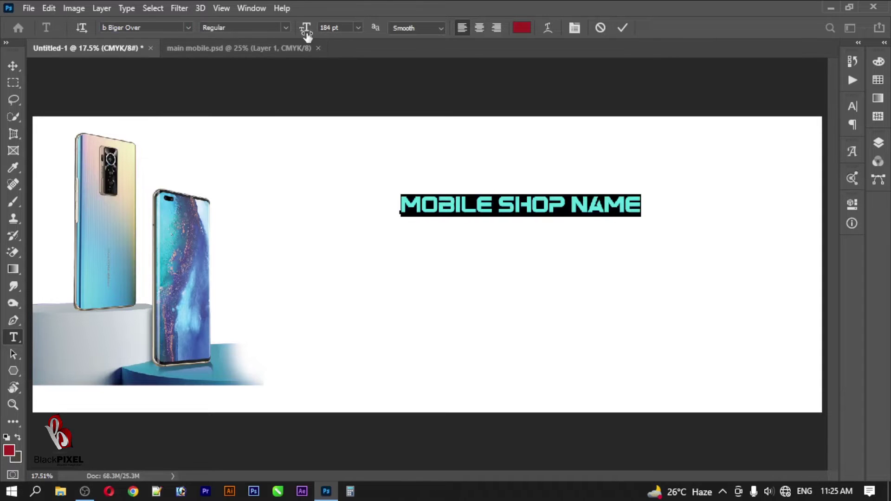
{"action": "left_click_drag", "start_coordinate": [305, 28], "coordinate": [453, 30]}
{"action": "key", "text": "ctrl+Return"}
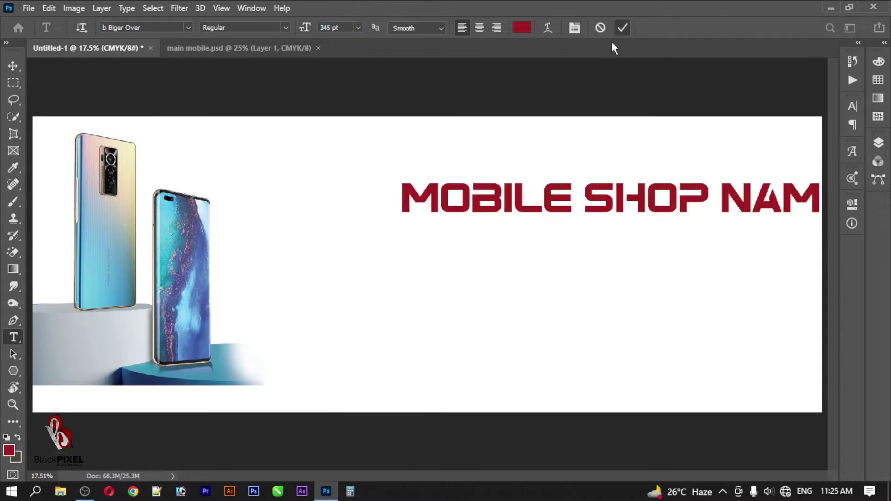
Move the headline up-left, scale it to about 134% and stretch it taller.
{"action": "key", "text": "v"}
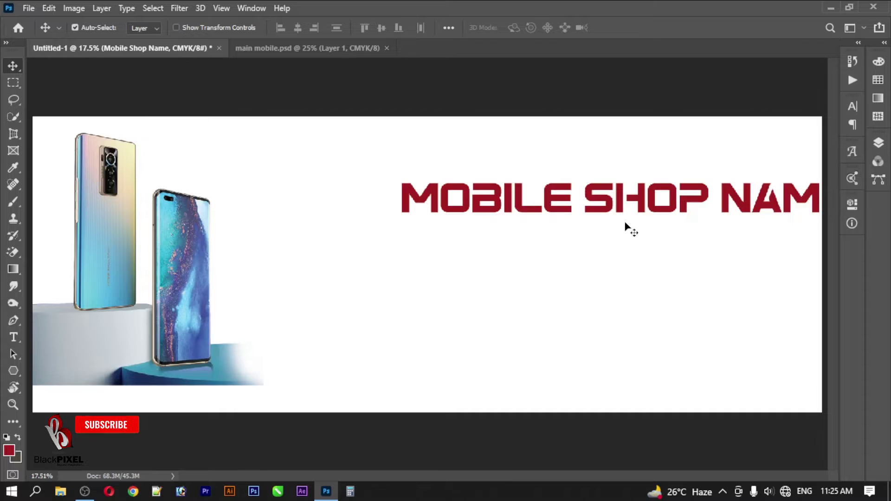
{"action": "left_click_drag", "start_coordinate": [620, 212], "coordinate": [473, 182]}
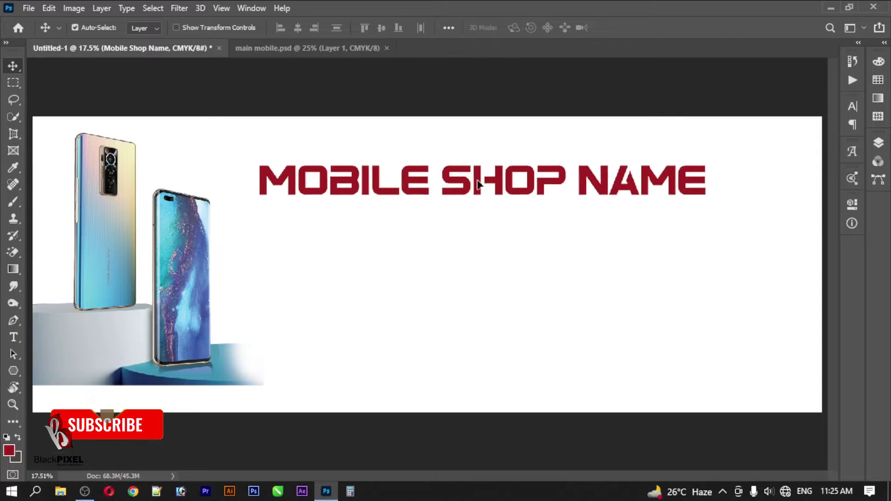
{"action": "key", "text": "ctrl+t"}
{"action": "left_click_drag", "start_coordinate": [702, 208], "coordinate": [751, 214]}
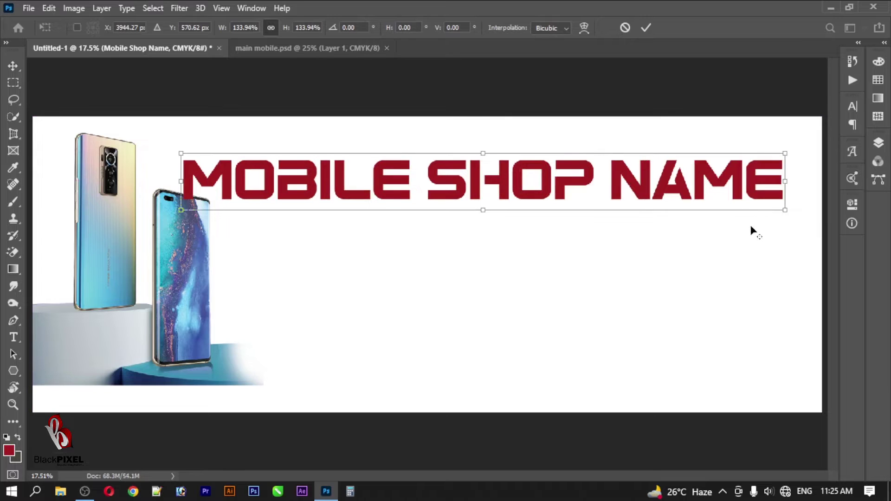
{"action": "left_click_drag", "start_coordinate": [479, 208], "coordinate": [489, 228]}
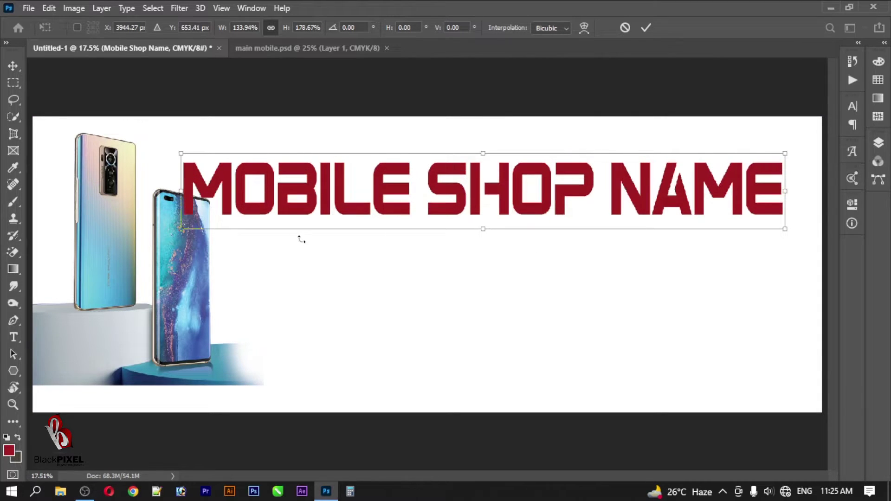
{"action": "key", "text": "Return"}
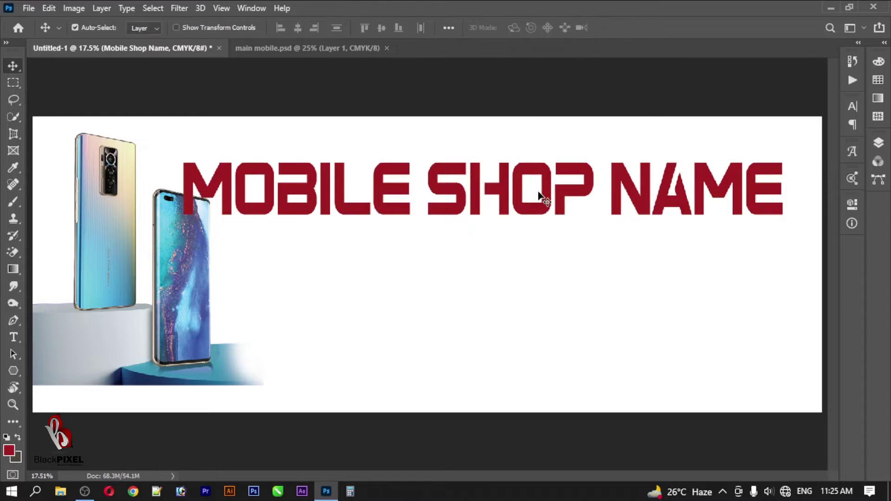
Fine-tune the positions of the headline and the phone image.
{"action": "mouse_move", "coordinate": [547, 199]}
{"action": "left_mouse_down"}
{"action": "mouse_move", "coordinate": [566, 193]}
{"action": "mouse_move", "coordinate": [558, 194]}
{"action": "left_mouse_up"}
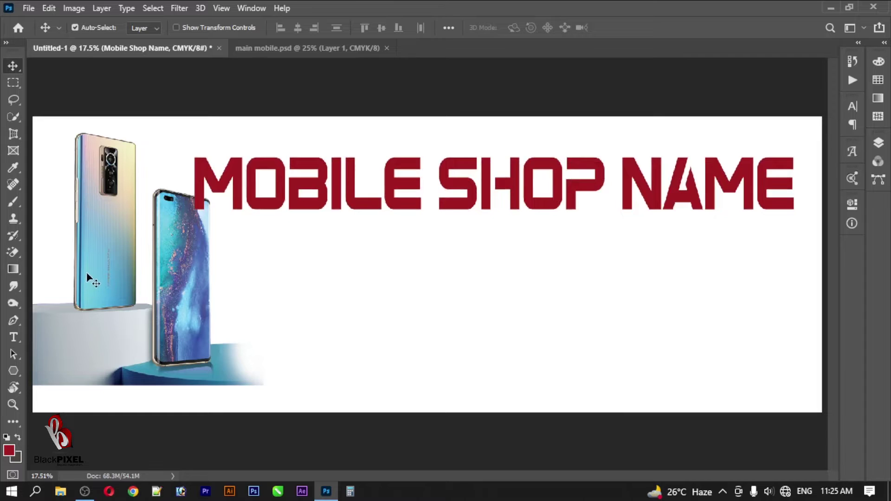
{"action": "left_click_drag", "start_coordinate": [88, 275], "coordinate": [59, 280]}
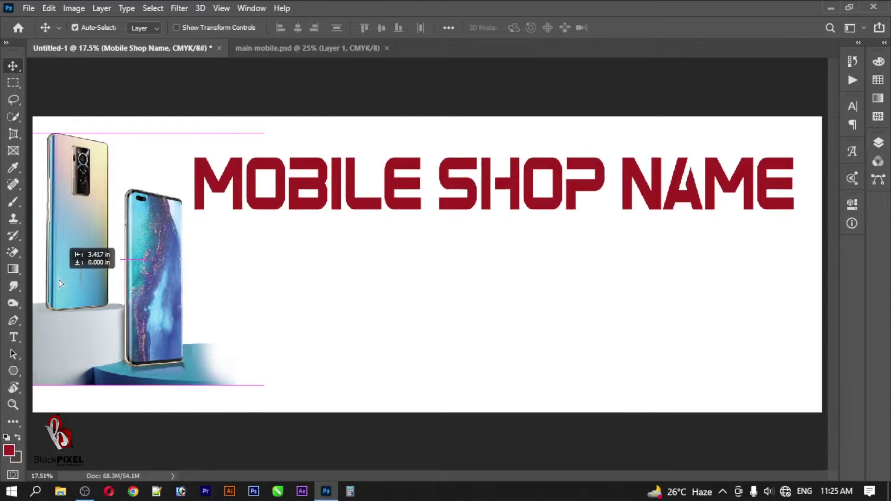
{"action": "left_click_drag", "start_coordinate": [60, 280], "coordinate": [62, 280]}
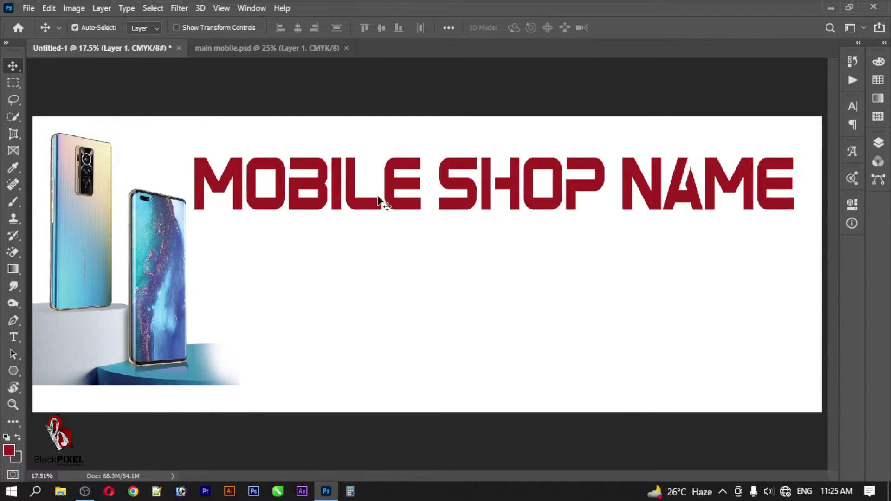
{"action": "left_click_drag", "start_coordinate": [378, 198], "coordinate": [379, 208]}
{"action": "key", "text": "t"}
{"action": "left_click", "coordinate": [385, 285]}
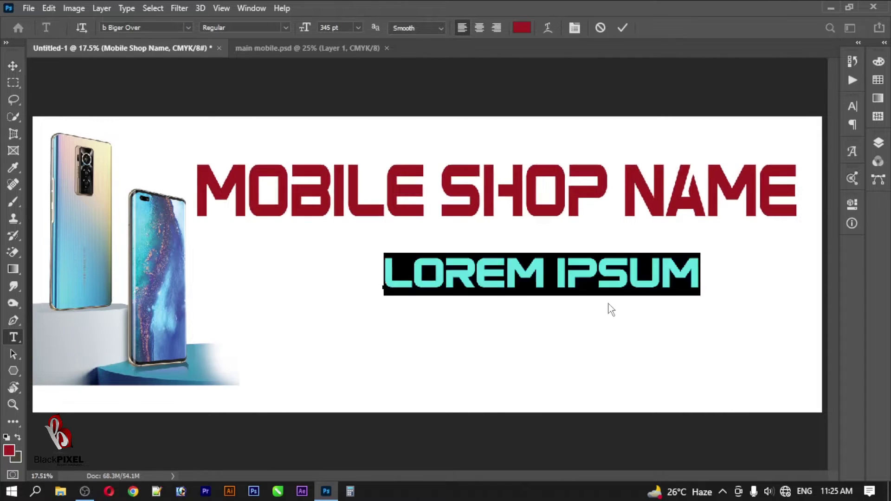
{"action": "type", "text": "121"}
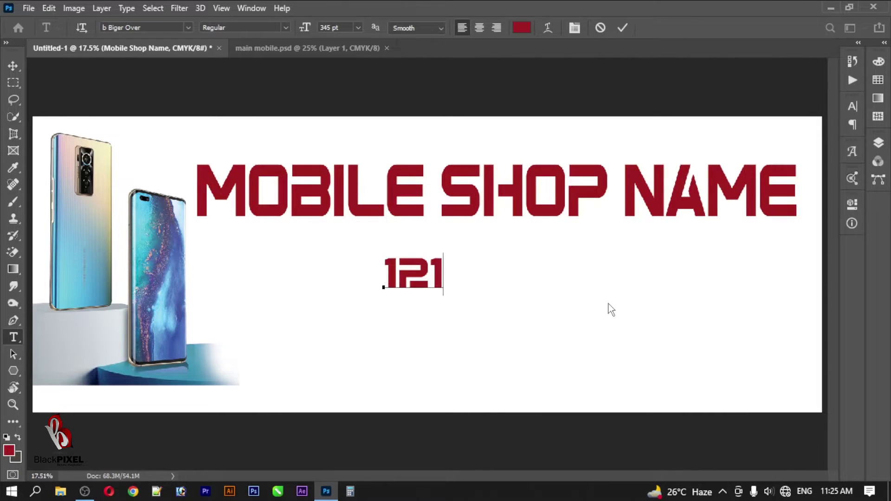
{"action": "type", "text": " 121"}
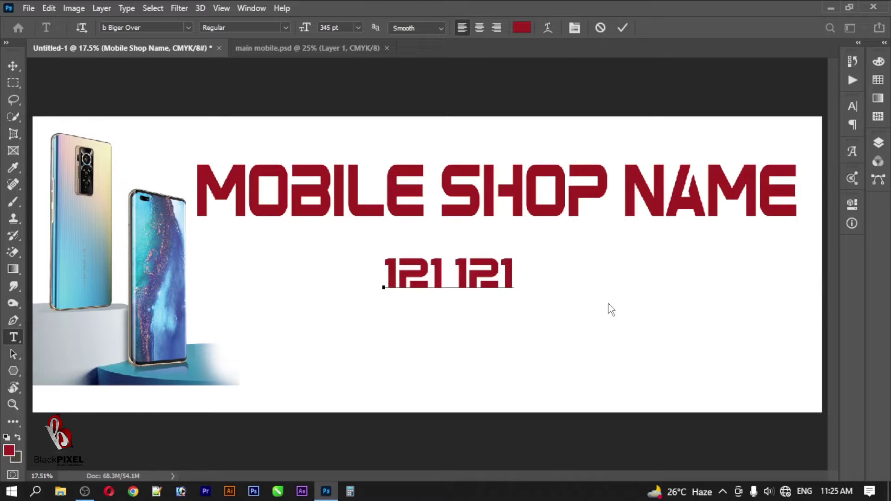
{"action": "type", "text": " 12"}
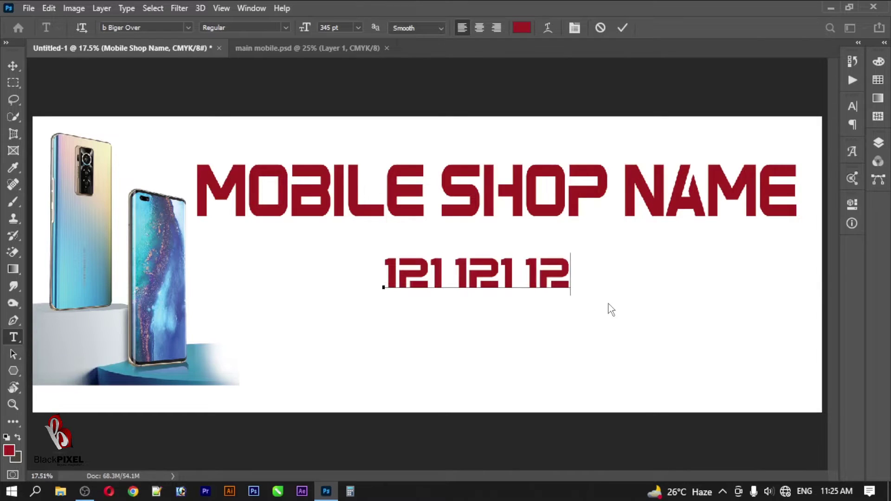
{"action": "type", "text": "34"}
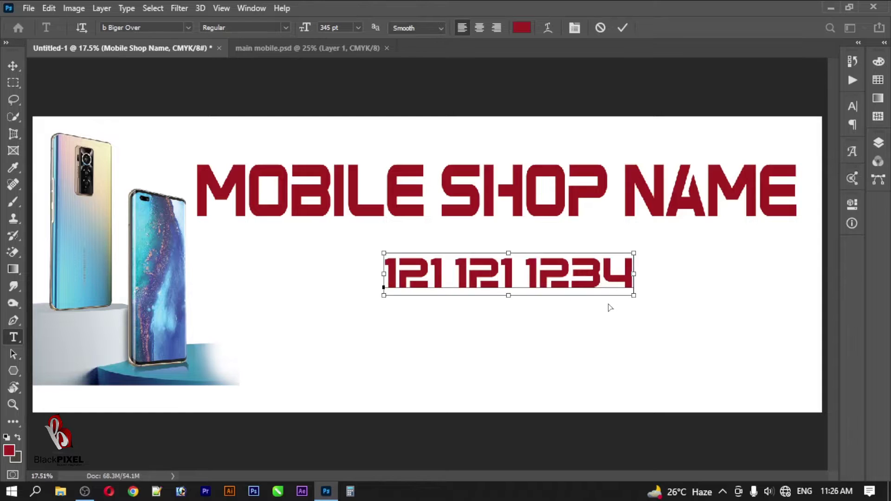
{"action": "key", "text": "ctrl+a"}
{"action": "left_click", "coordinate": [190, 29]}
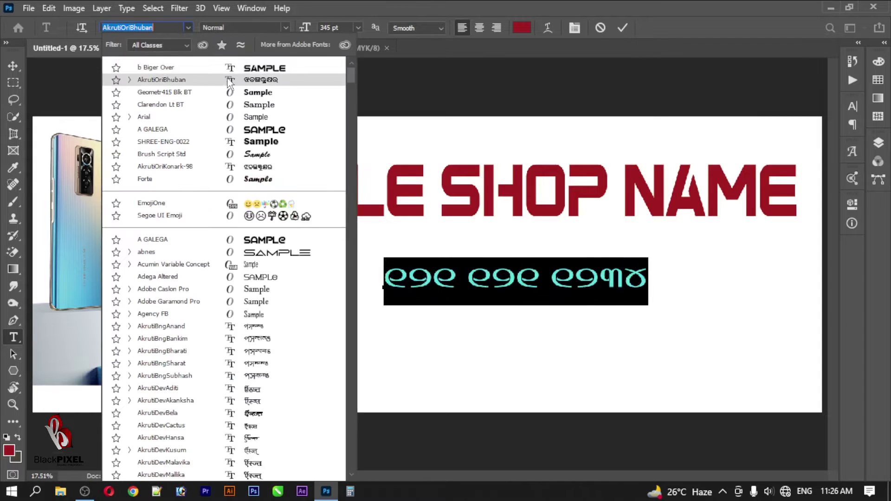
{"action": "left_click", "coordinate": [238, 103]}
{"action": "left_click", "coordinate": [284, 29]}
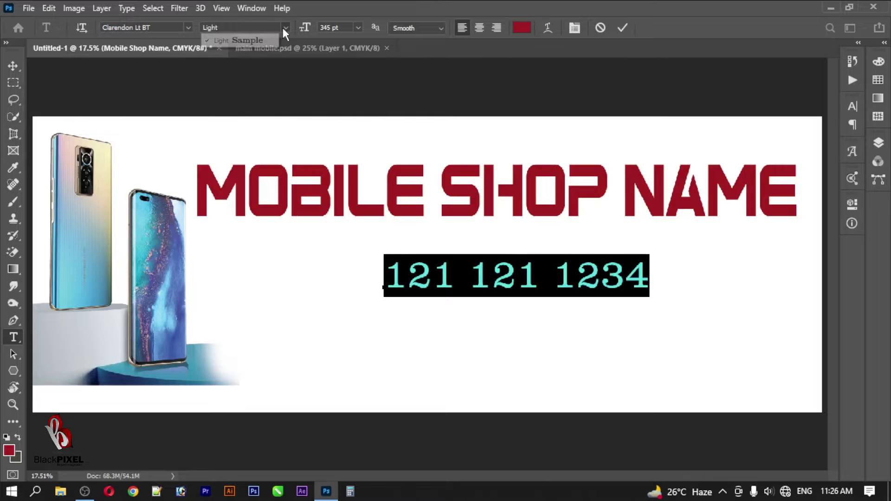
{"action": "left_click", "coordinate": [187, 27]}
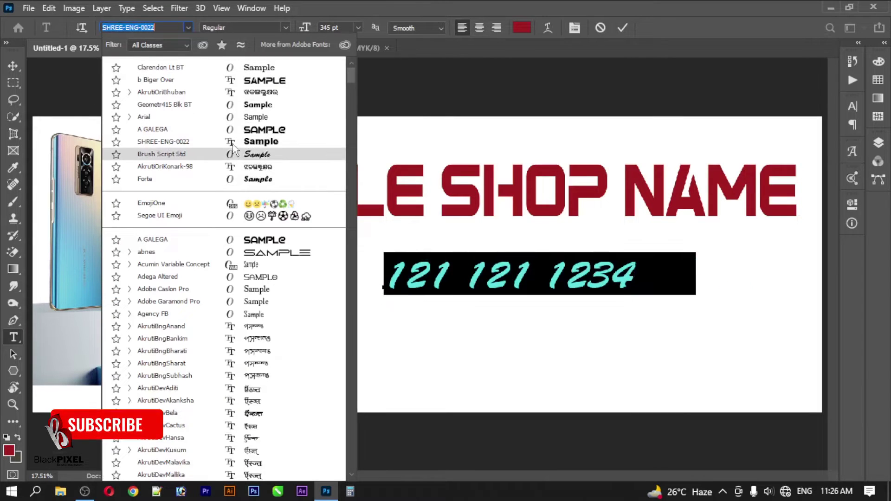
{"action": "left_click", "coordinate": [246, 122]}
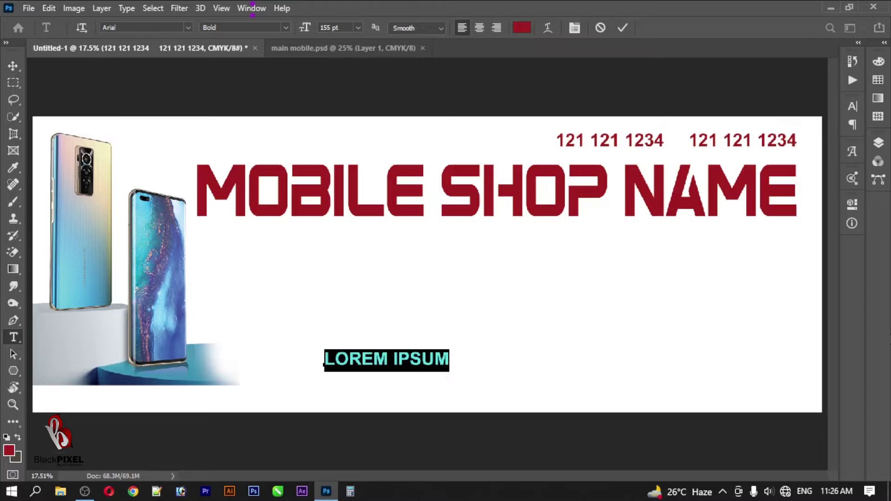
Enter ADDRESS HERE and move it to the banner's bottom-left corner.
{"action": "type", "text": "Y"}
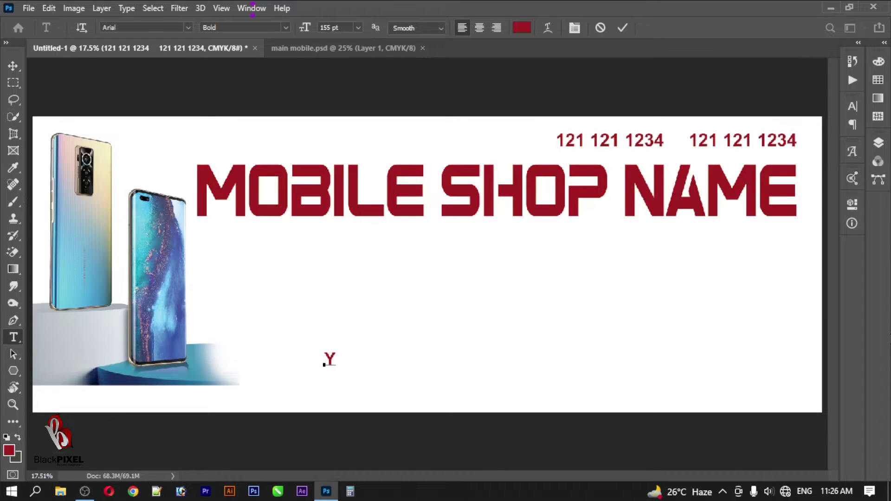
{"action": "key", "text": "ctrl+a"}
{"action": "type", "text": "A"}
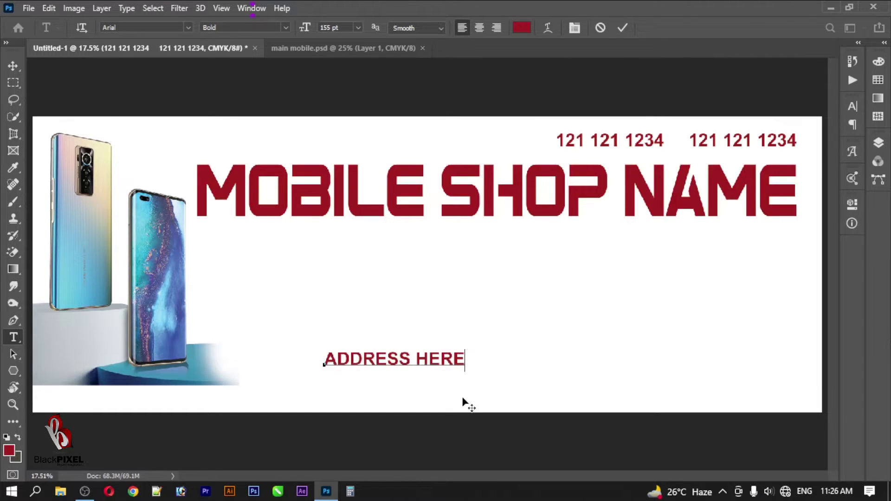
{"action": "left_click_drag", "start_coordinate": [409, 331], "coordinate": [151, 366]}
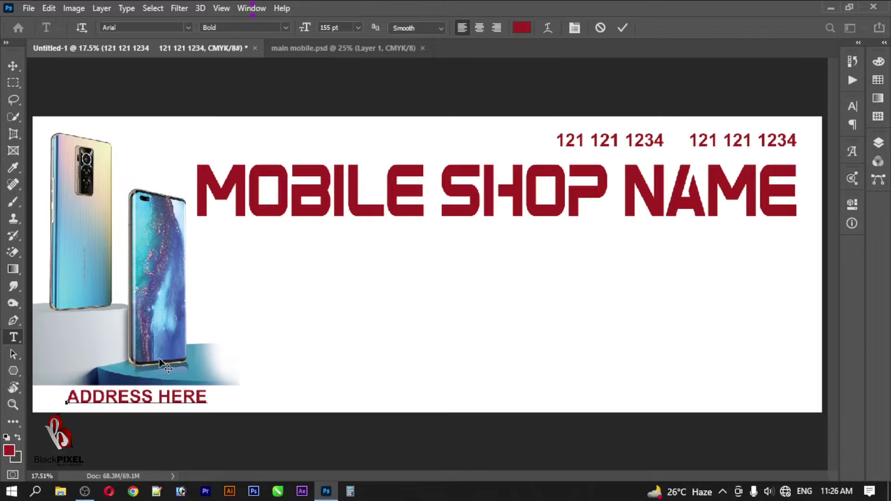
{"action": "left_click", "coordinate": [625, 32]}
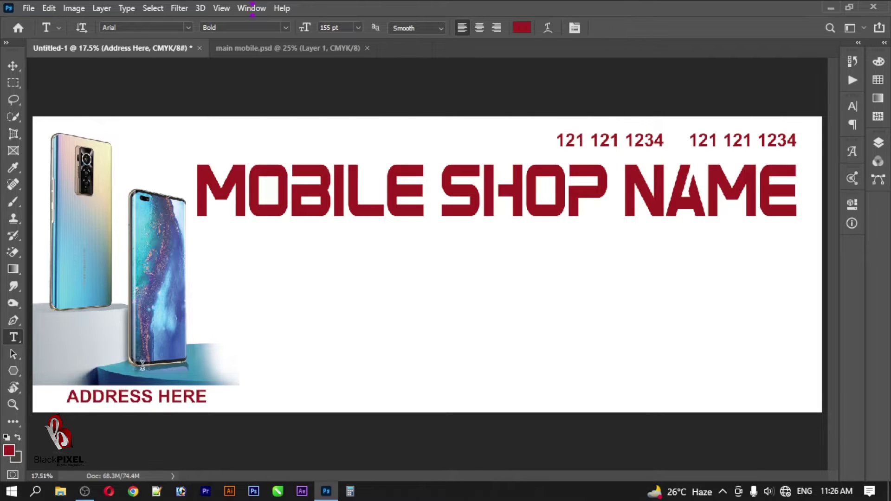
{"action": "key", "text": "v"}
{"action": "left_click", "coordinate": [13, 370]}
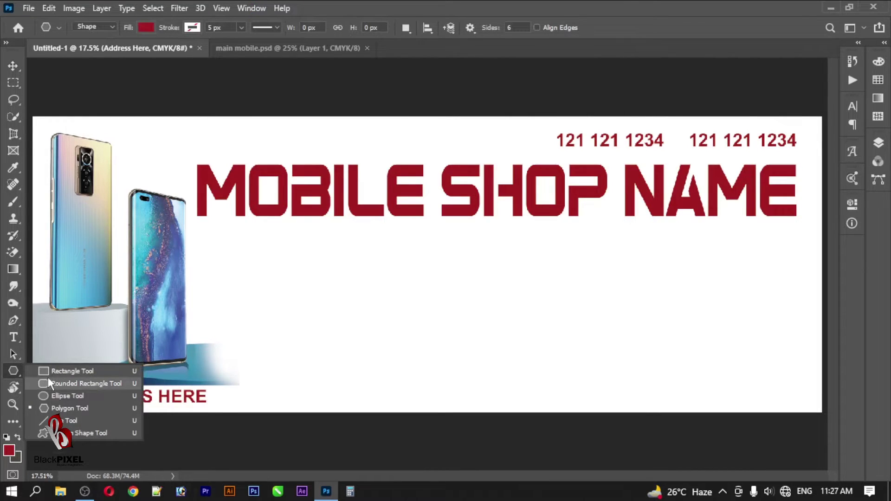
Draw a bar across the bottom-left with a 147 px corner radius.
{"action": "left_click", "coordinate": [65, 371]}
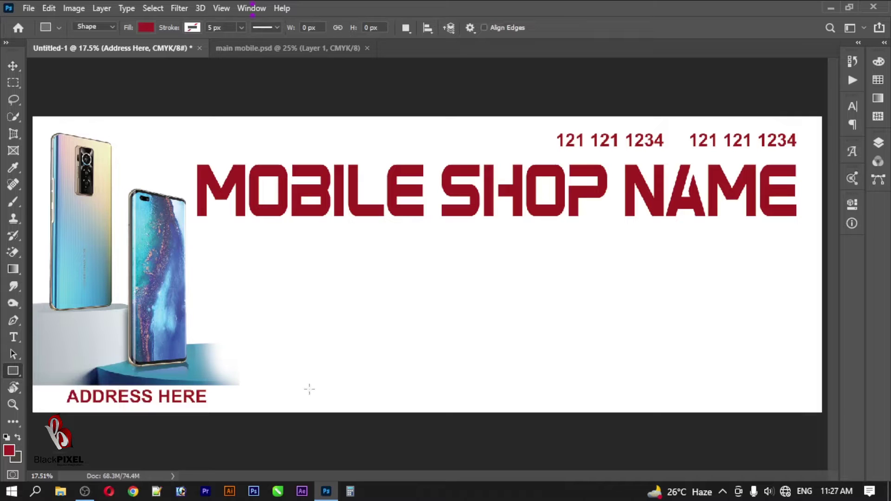
{"action": "left_click_drag", "start_coordinate": [323, 388], "coordinate": [13, 411]}
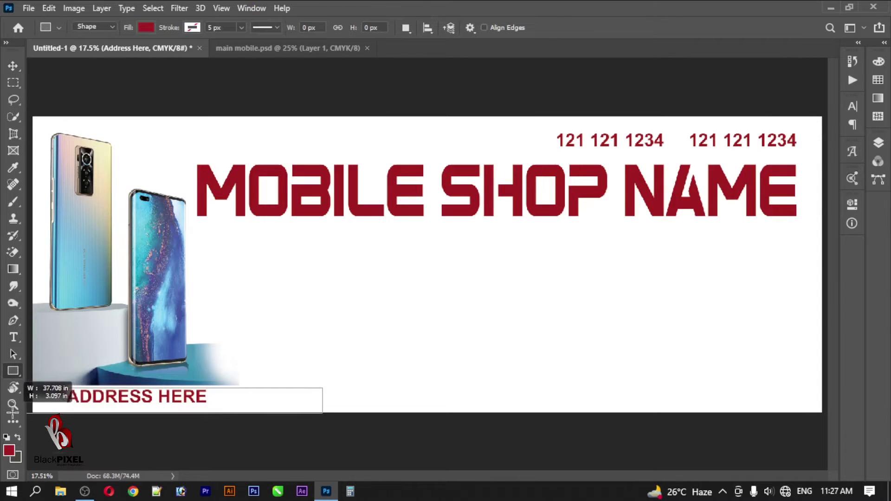
{"action": "left_click_drag", "start_coordinate": [25, 412], "coordinate": [21, 412]}
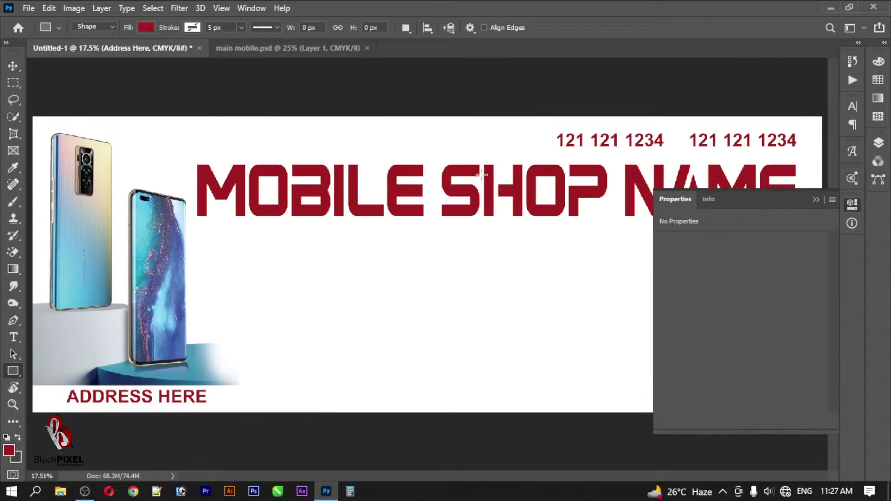
{"action": "left_click_drag", "start_coordinate": [666, 330], "coordinate": [780, 311]}
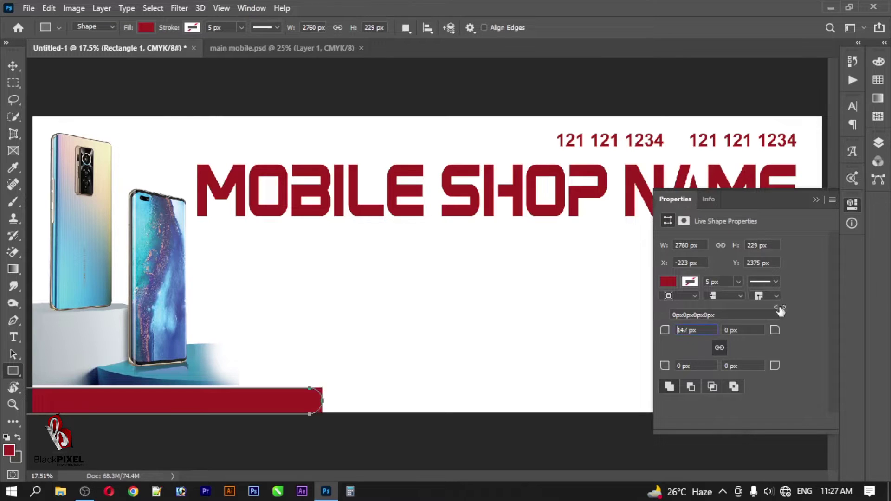
{"action": "left_click", "coordinate": [597, 203]}
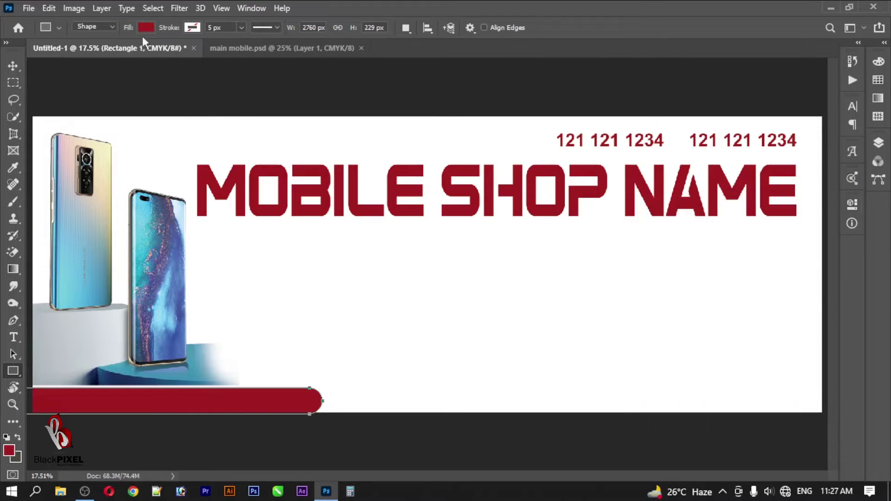
Fill the bar green, widen it rightward, and place it behind the address text.
{"action": "left_click", "coordinate": [146, 27]}
{"action": "left_click", "coordinate": [134, 96]}
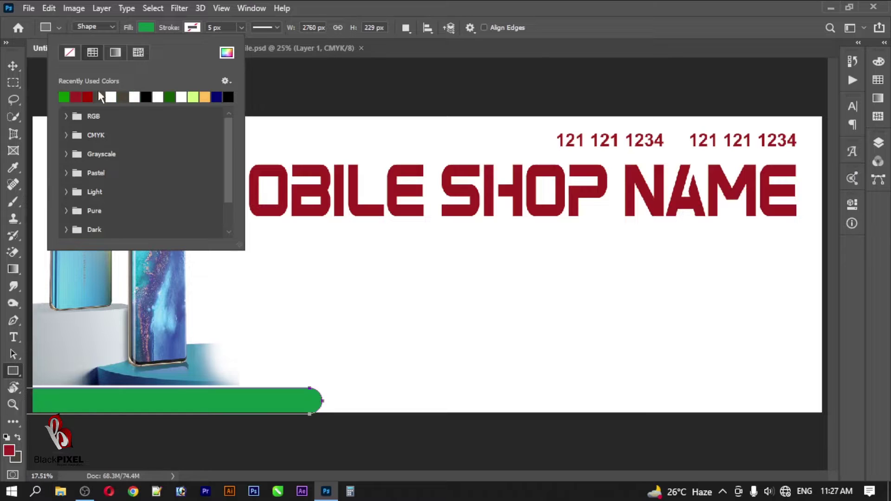
{"action": "left_click", "coordinate": [13, 65]}
{"action": "mouse_move", "coordinate": [293, 402]}
{"action": "left_mouse_down"}
{"action": "mouse_move", "coordinate": [388, 390]}
{"action": "mouse_move", "coordinate": [349, 397]}
{"action": "left_mouse_up"}
{"action": "key", "text": "ctrl+t"}
{"action": "key", "text": "Return"}
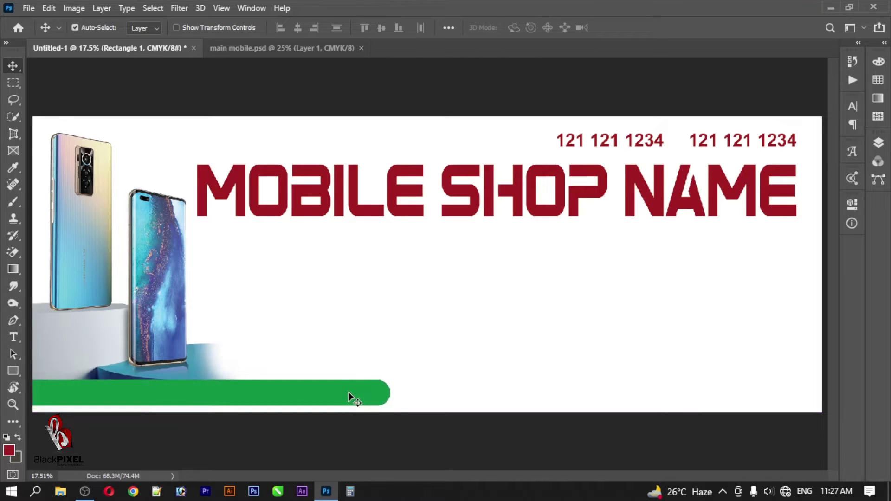
{"action": "key", "text": "ctrl+v"}
Enable Auto-Select and nudge ADDRESS HERE right and up onto the green bar.
{"action": "left_click", "coordinate": [171, 368]}
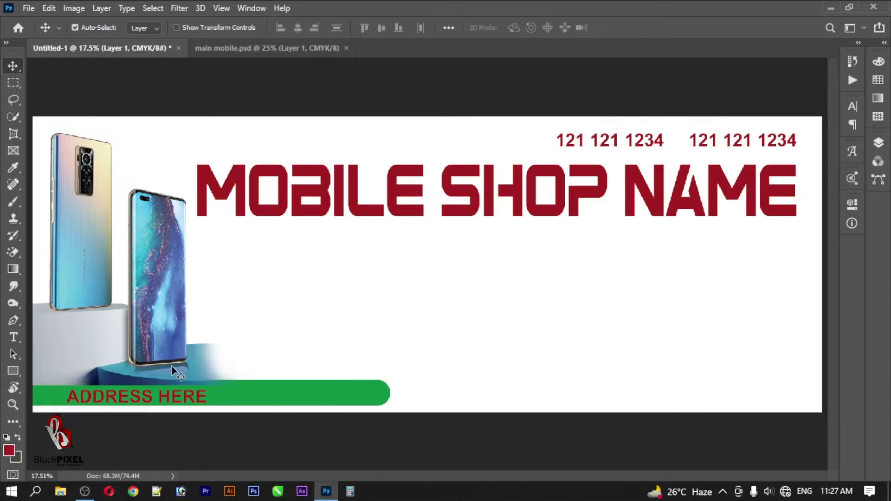
{"action": "left_click_drag", "start_coordinate": [164, 398], "coordinate": [161, 393]}
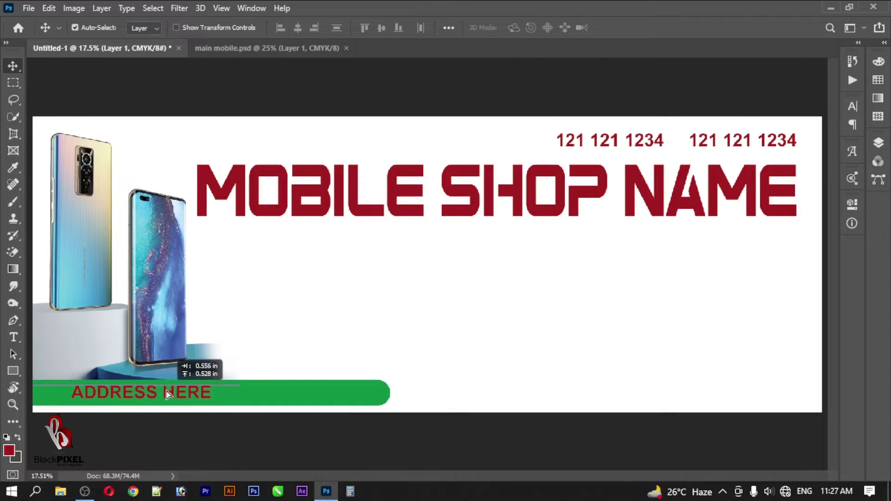
{"action": "left_click_drag", "start_coordinate": [161, 395], "coordinate": [181, 402]}
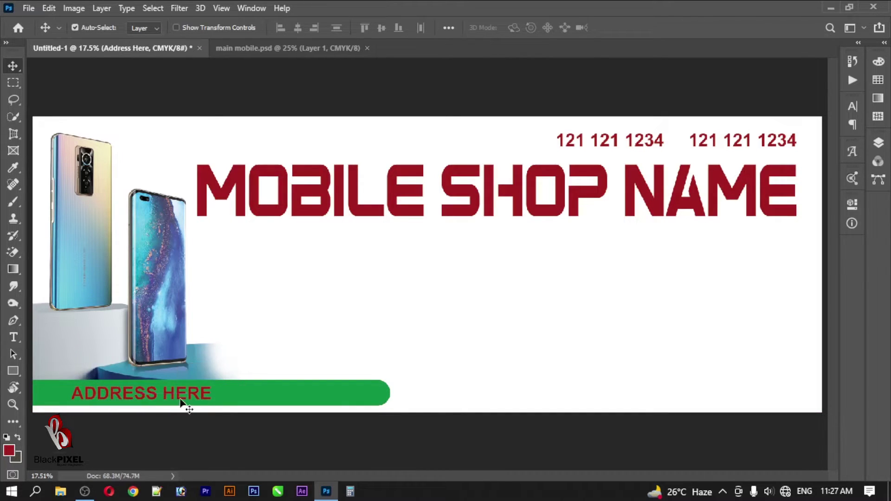
{"action": "left_click", "coordinate": [501, 314]}
Type SALES & SERVICE below the headline in Geometr415 Blk BT.
{"action": "key", "text": "t"}
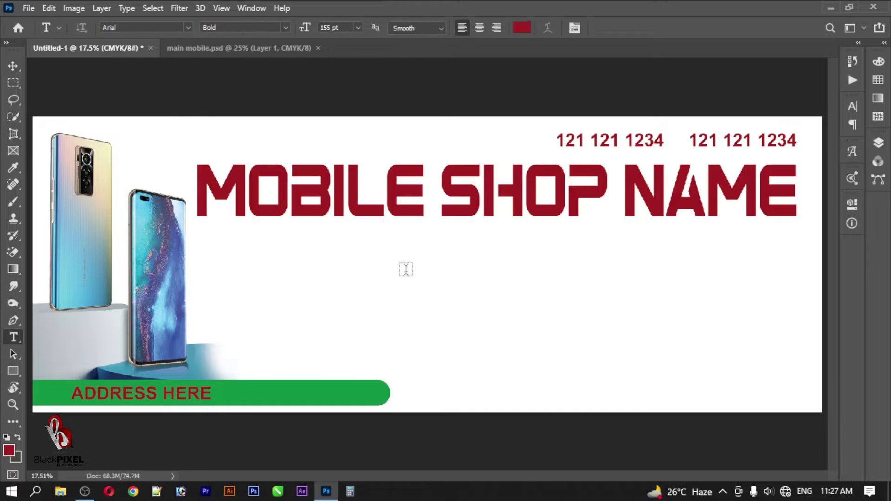
{"action": "left_click", "coordinate": [418, 256]}
{"action": "type", "text": "S"}
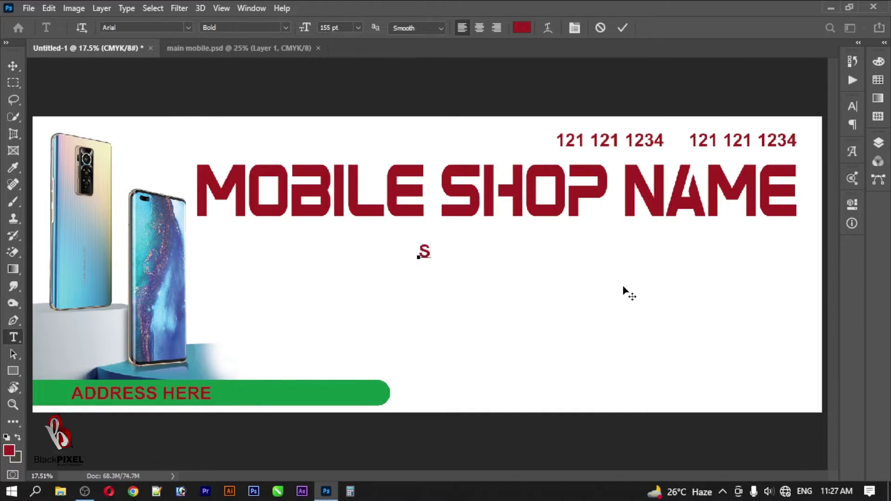
{"action": "type", "text": "ALES AND"}
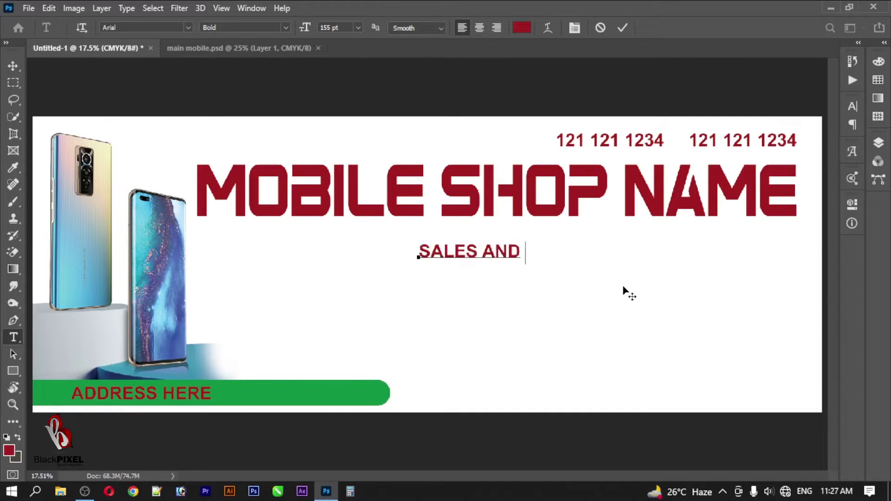
{"action": "key", "text": "BackSpace"}
{"action": "key", "text": "BackSpace"}
{"action": "key", "text": "BackSpace"}
{"action": "type", "text": "& SE"}
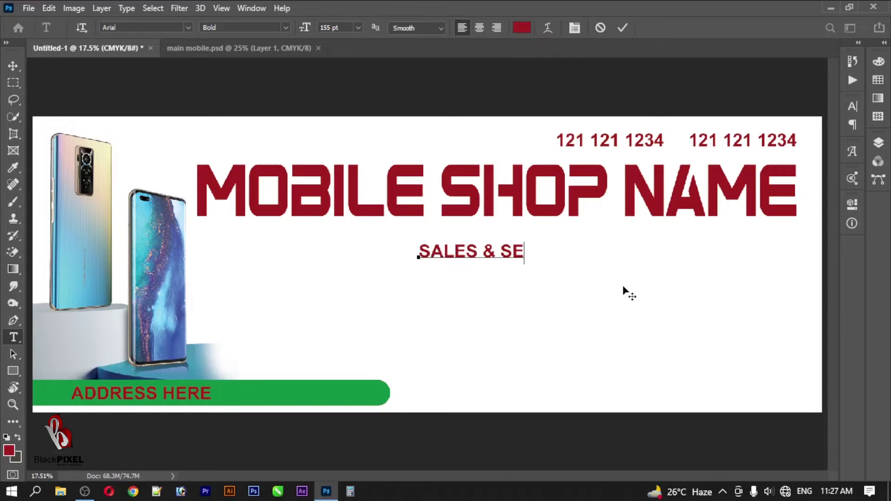
{"action": "type", "text": "RVICE"}
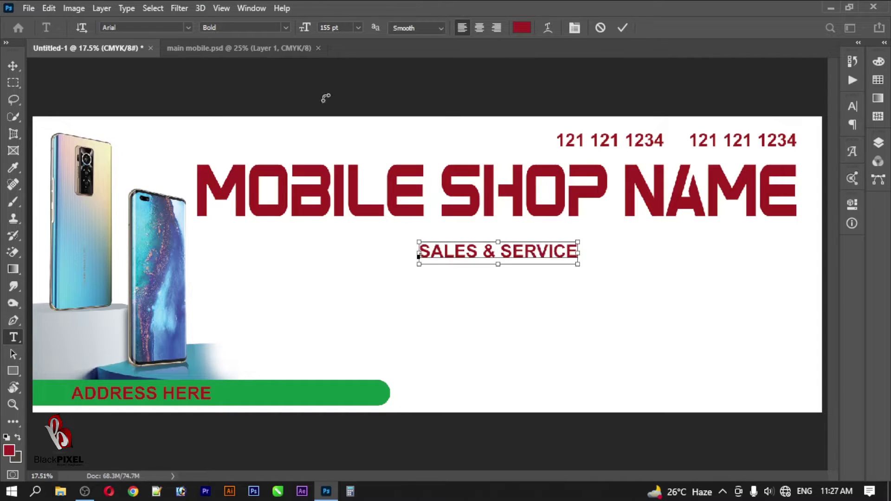
{"action": "key", "text": "ctrl+a"}
{"action": "left_click", "coordinate": [185, 27]}
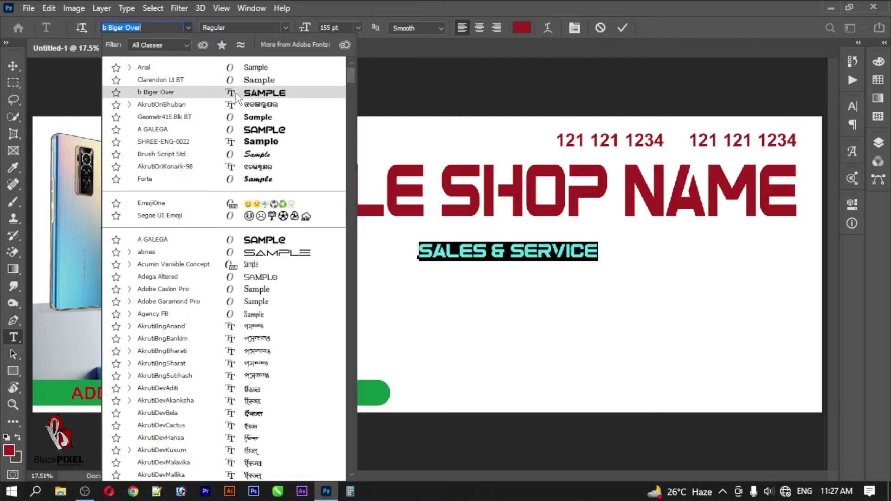
{"action": "left_click", "coordinate": [238, 118]}
{"action": "left_click", "coordinate": [622, 28]}
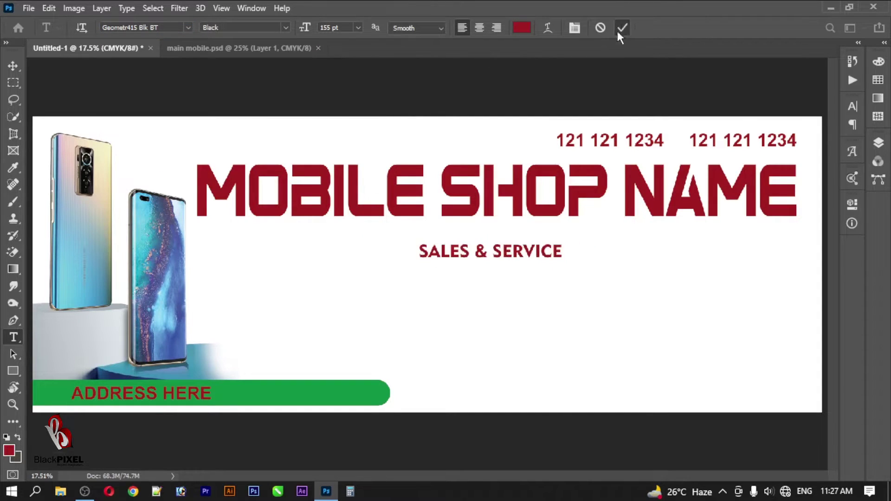
Enlarge SALES & SERVICE and centre it under MOBILE SHOP NAME.
{"action": "key", "text": "v"}
{"action": "left_click_drag", "start_coordinate": [501, 257], "coordinate": [489, 248]}
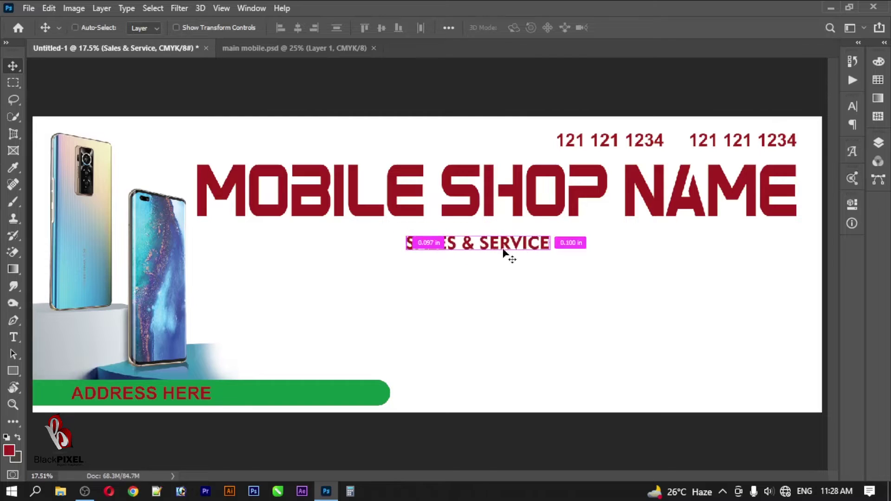
{"action": "key", "text": "ctrl+t"}
{"action": "left_click_drag", "start_coordinate": [566, 263], "coordinate": [580, 267]}
{"action": "left_click", "coordinate": [645, 29]}
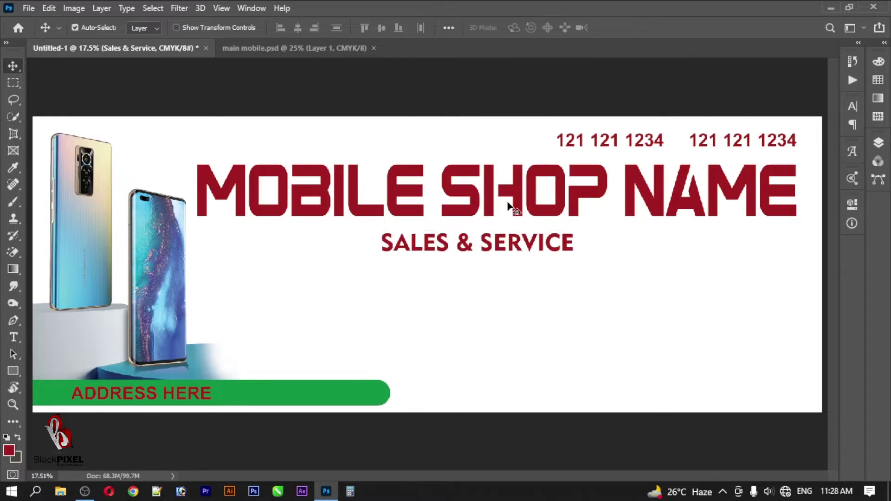
{"action": "left_click", "coordinate": [384, 89]}
{"action": "left_click", "coordinate": [299, 29]}
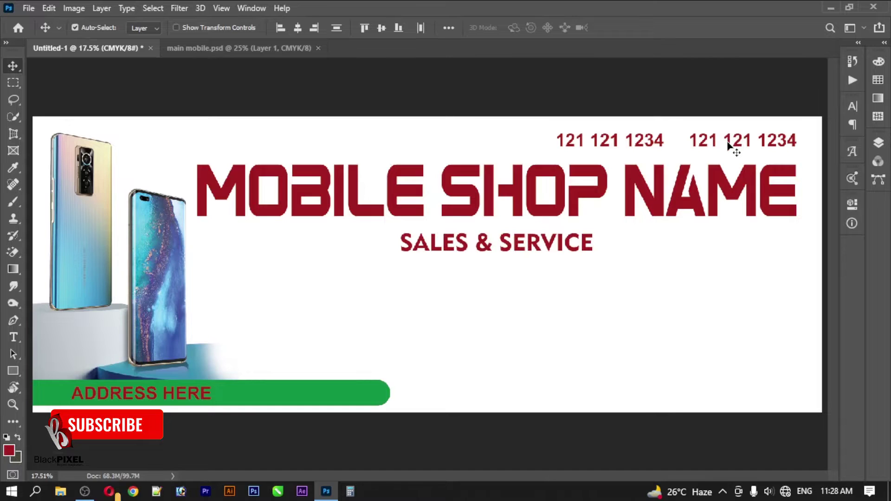
{"action": "left_click_drag", "start_coordinate": [729, 146], "coordinate": [733, 144]}
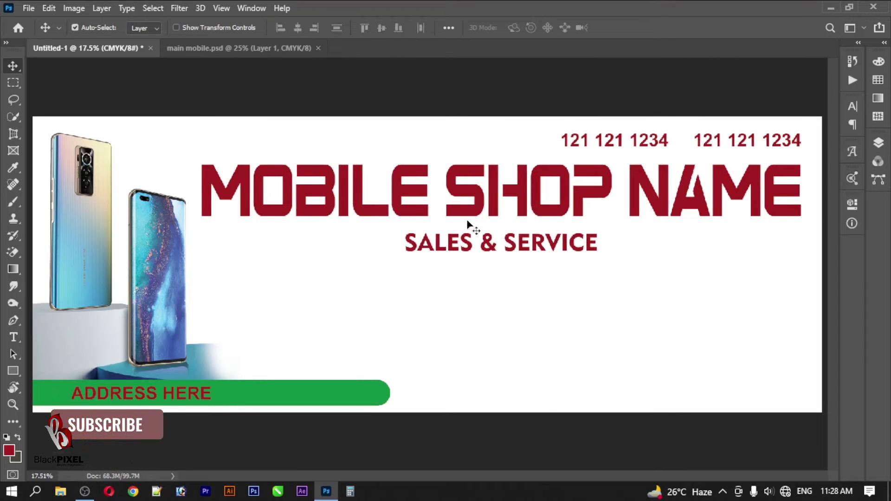
Add a centred Lorem ipsum paragraph box with looser leading at 135 pt.
{"action": "key", "text": "t"}
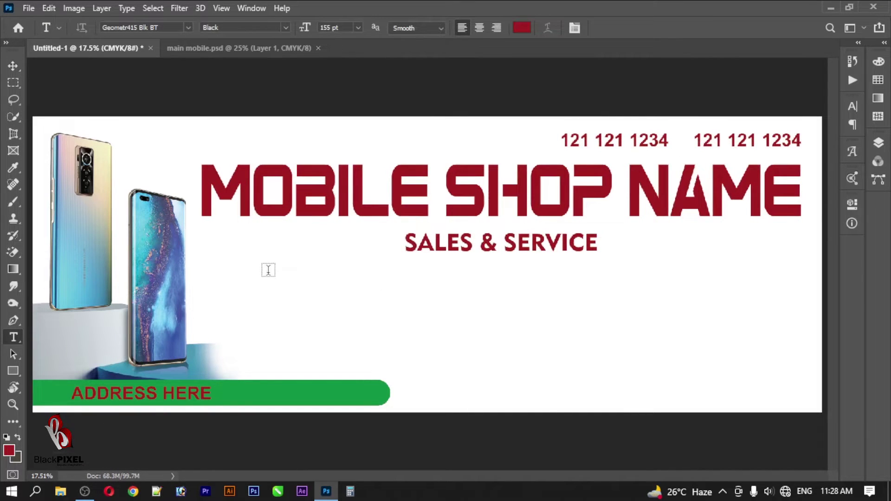
{"action": "mouse_move", "coordinate": [274, 260]}
{"action": "left_mouse_down"}
{"action": "mouse_move", "coordinate": [545, 280]}
{"action": "mouse_move", "coordinate": [738, 308]}
{"action": "left_mouse_up"}
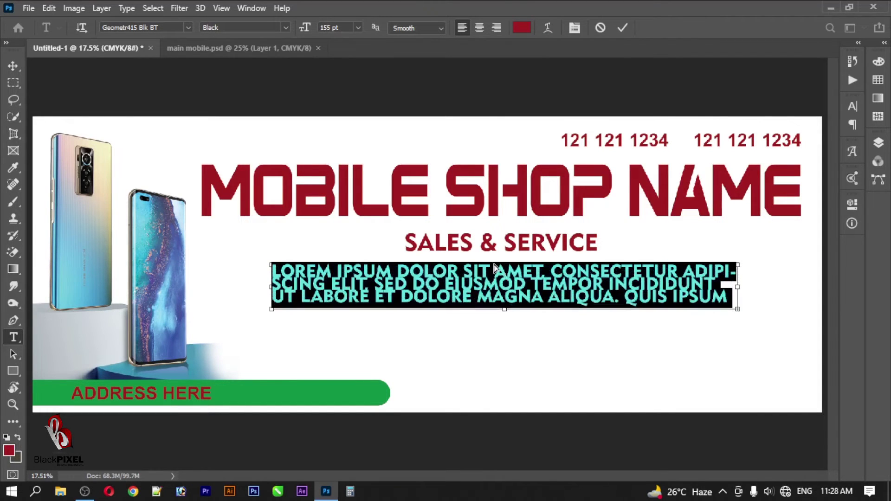
{"action": "key", "text": "alt+Down"}
{"action": "key", "text": "alt+Down"}
{"action": "key", "text": "alt+Down"}
{"action": "key", "text": "alt+Down"}
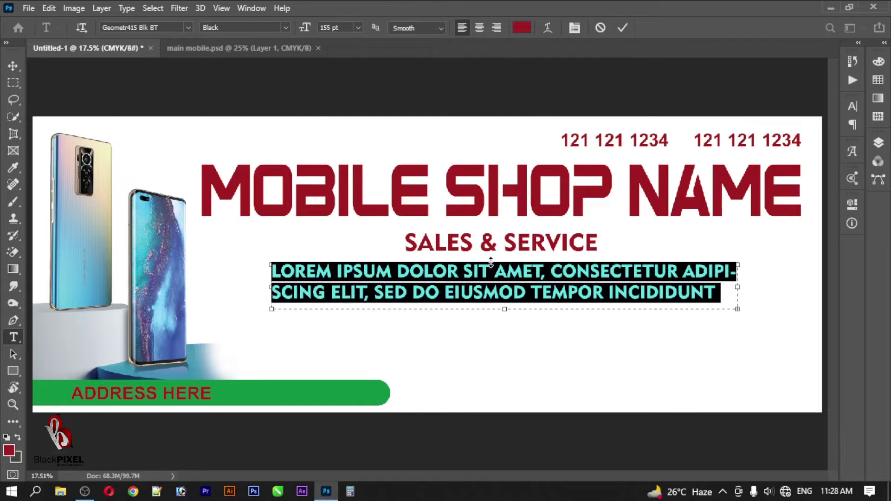
{"action": "key", "text": "ctrl+shift+c"}
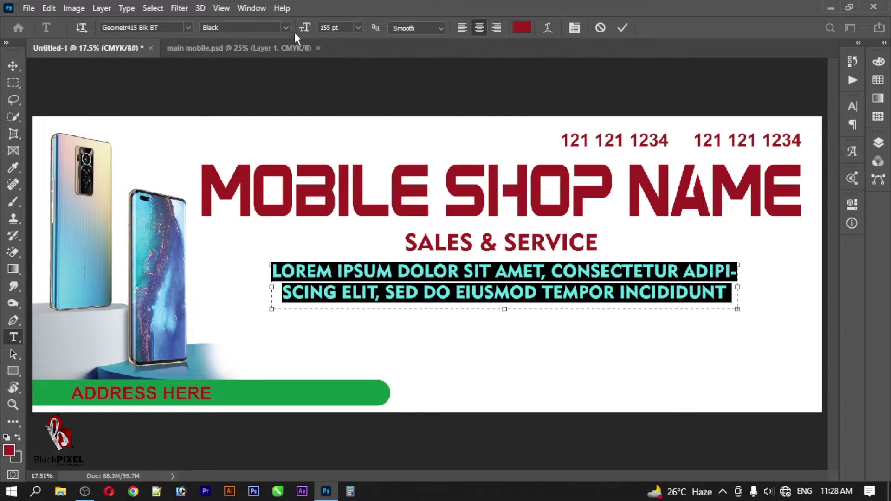
{"action": "left_click_drag", "start_coordinate": [305, 28], "coordinate": [295, 36]}
{"action": "left_click", "coordinate": [623, 28]}
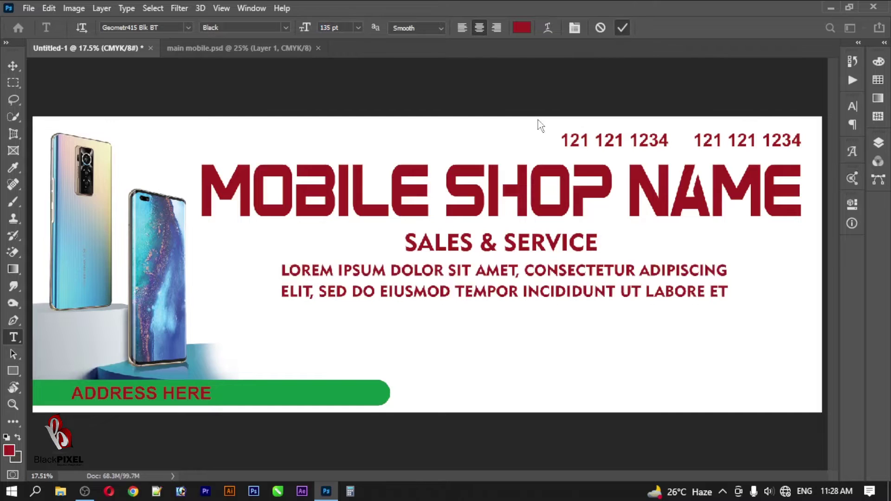
Centre the Lorem ipsum paragraph under MOBILE SHOP NAME.
{"action": "key", "text": "v"}
{"action": "left_click_drag", "start_coordinate": [514, 273], "coordinate": [521, 264]}
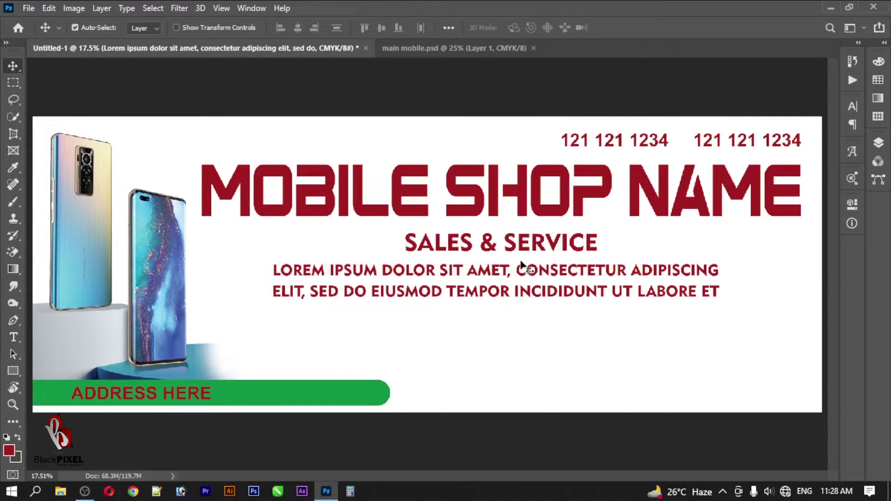
{"action": "left_click", "coordinate": [510, 204], "text": "shift"}
{"action": "left_click", "coordinate": [298, 28]}
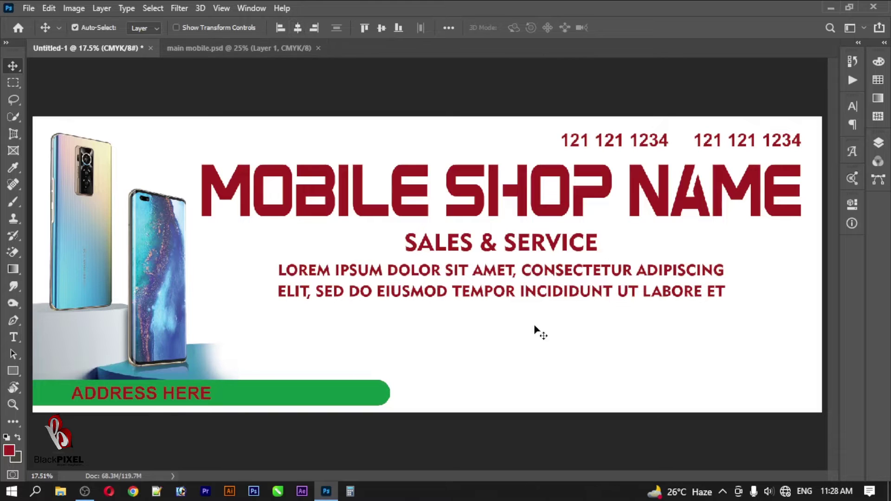
Fit the banner to the window and close main mobile.psd.
{"action": "right_click", "coordinate": [512, 342]}
{"action": "left_click", "coordinate": [529, 348]}
{"action": "left_click", "coordinate": [311, 47]}
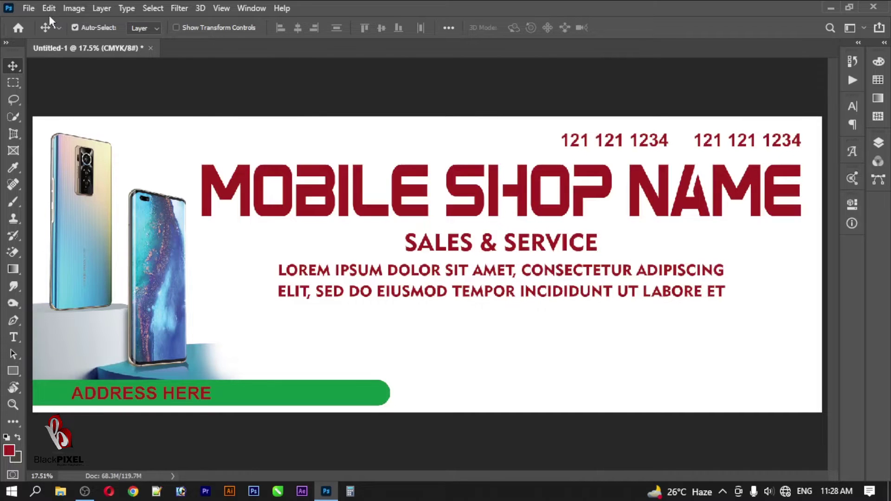
Open Portfolio.jpg and place the repair photo below the paragraph.
{"action": "left_click", "coordinate": [28, 8]}
{"action": "left_click", "coordinate": [44, 33]}
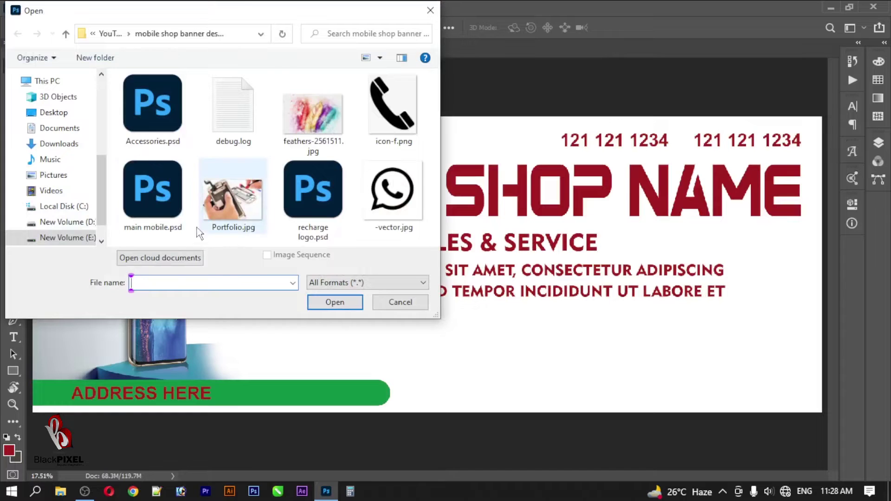
{"action": "double_click", "coordinate": [244, 208]}
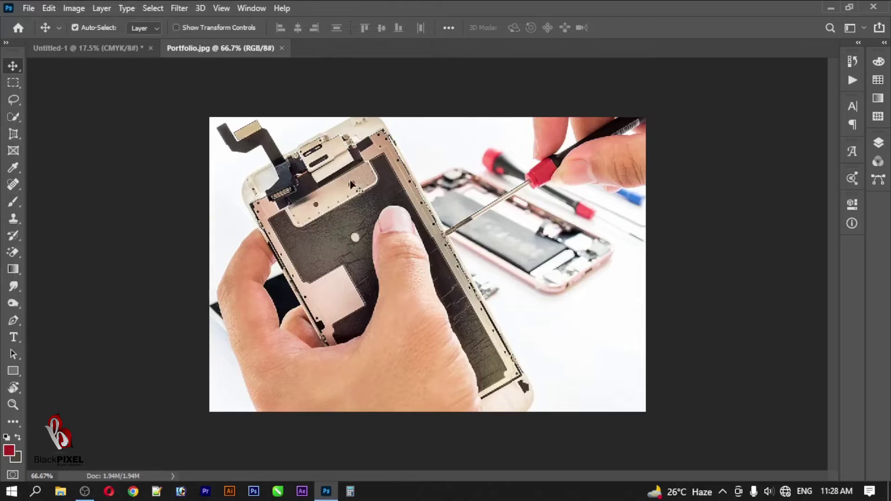
{"action": "mouse_move", "coordinate": [350, 183]}
{"action": "left_mouse_down"}
{"action": "mouse_move", "coordinate": [368, 227]}
{"action": "mouse_move", "coordinate": [770, 378]}
{"action": "left_mouse_up"}
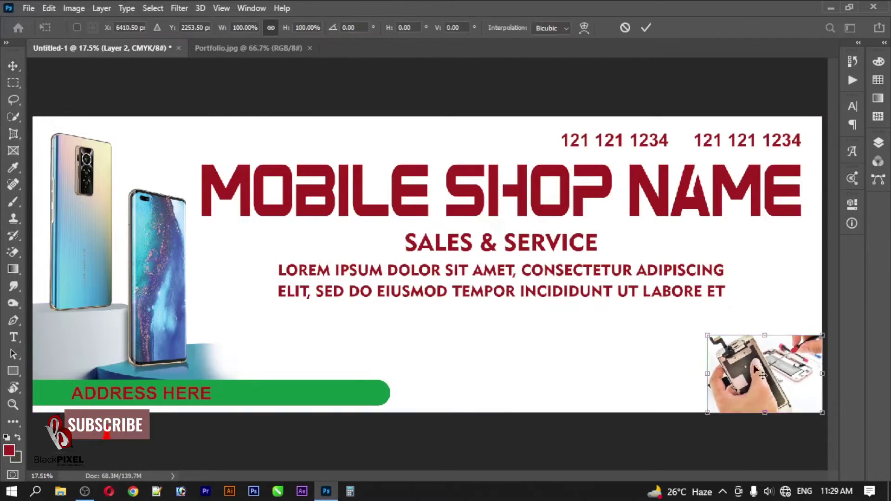
{"action": "key", "text": "Return"}
{"action": "left_click_drag", "start_coordinate": [738, 363], "coordinate": [575, 343]}
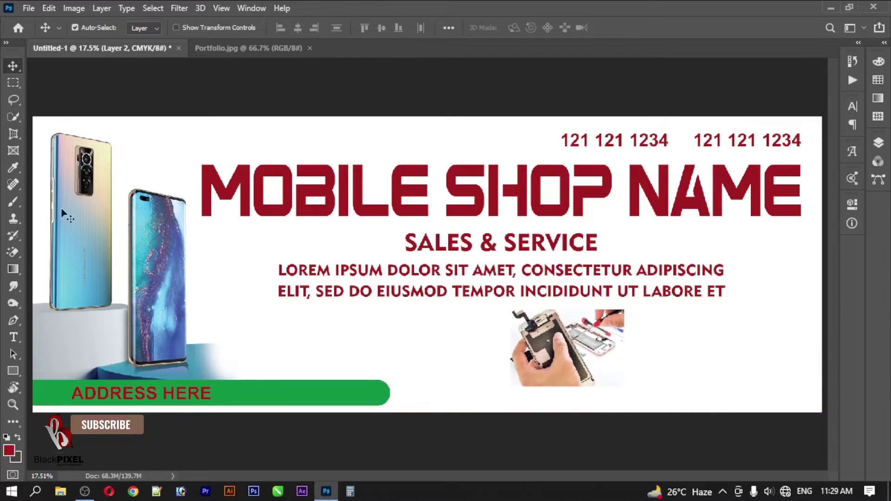
{"action": "left_click", "coordinate": [13, 370]}
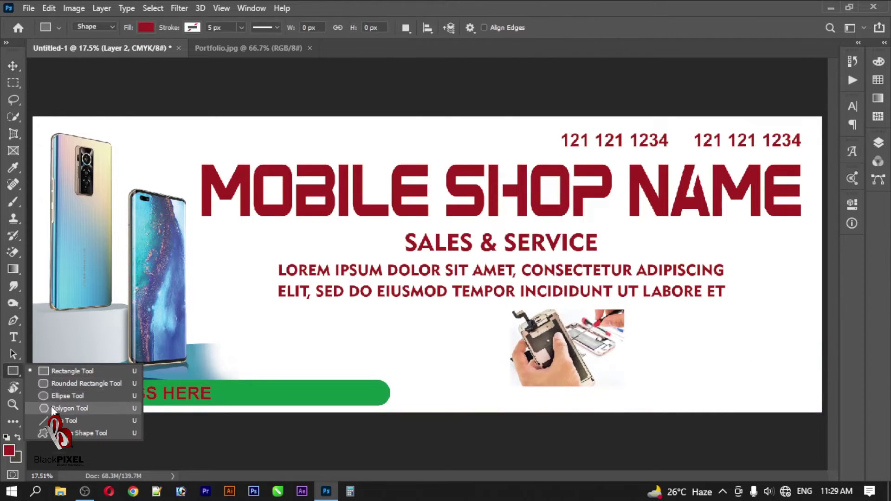
Draw a red six-sided hexagon in the bottom-right corner and drag the repair photo over it.
{"action": "left_click", "coordinate": [70, 409]}
{"action": "mouse_move", "coordinate": [688, 283]}
{"action": "left_mouse_down"}
{"action": "mouse_move", "coordinate": [760, 366]}
{"action": "mouse_move", "coordinate": [772, 346]}
{"action": "left_mouse_up"}
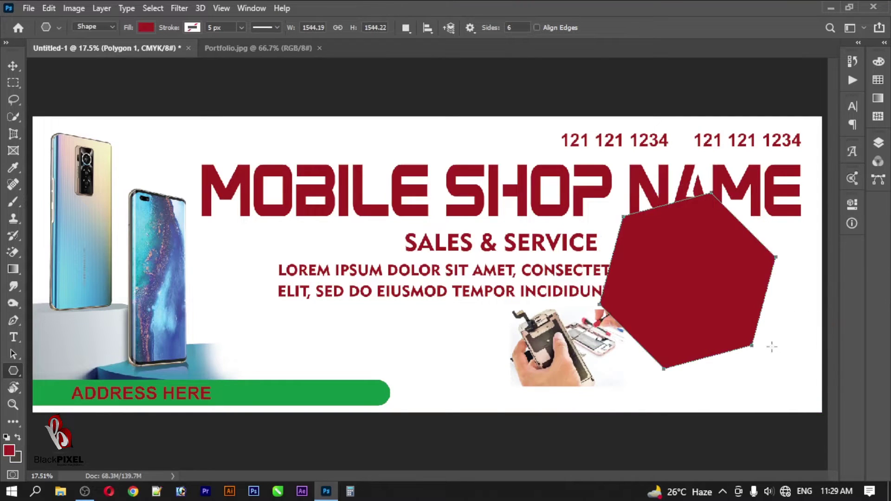
{"action": "left_click", "coordinate": [10, 65]}
{"action": "mouse_move", "coordinate": [683, 273]}
{"action": "left_mouse_down"}
{"action": "mouse_move", "coordinate": [764, 341]}
{"action": "mouse_move", "coordinate": [768, 368]}
{"action": "mouse_move", "coordinate": [751, 352]}
{"action": "left_mouse_up"}
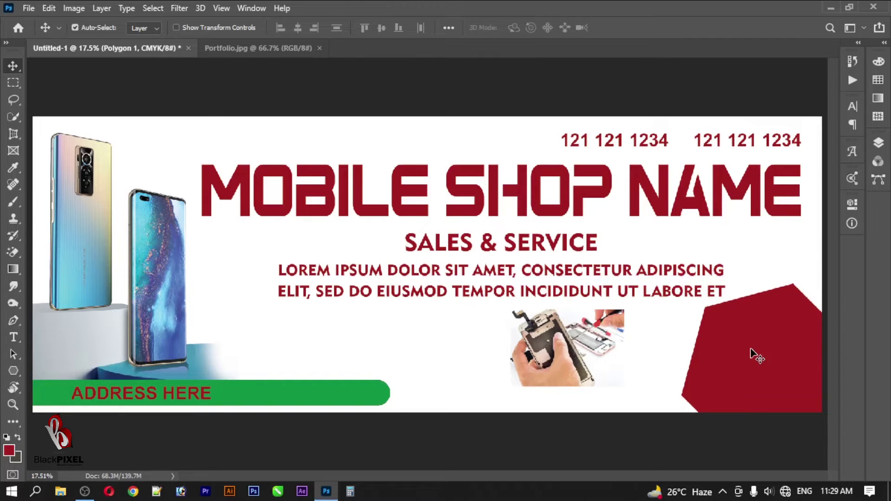
{"action": "left_click_drag", "start_coordinate": [571, 366], "coordinate": [762, 367]}
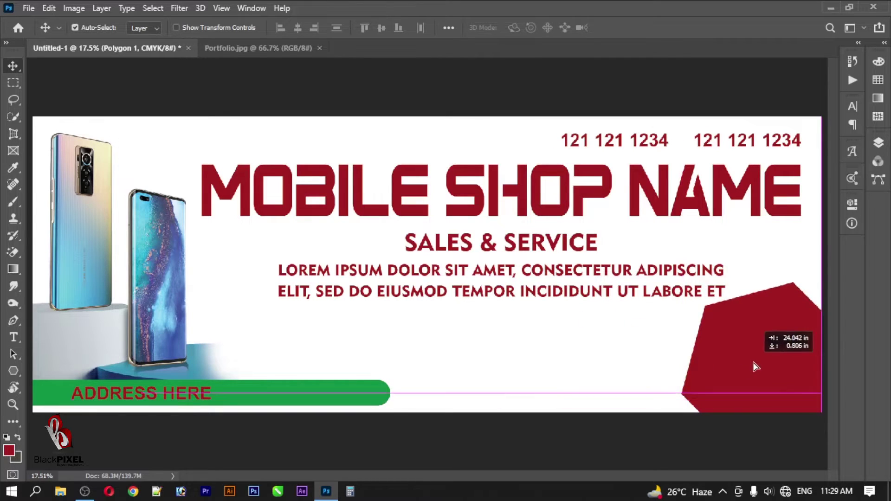
{"action": "key", "text": "ctrl+alt+g"}
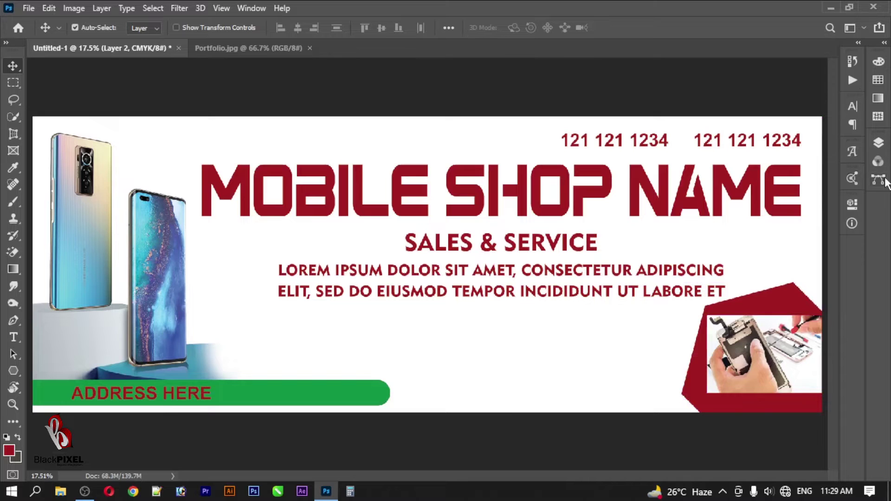
Clip the repair photo into the hexagon, enlarge it to about 152%, and close Portfolio.jpg.
{"action": "left_click", "coordinate": [878, 143]}
{"action": "left_click", "coordinate": [776, 173], "text": "alt"}
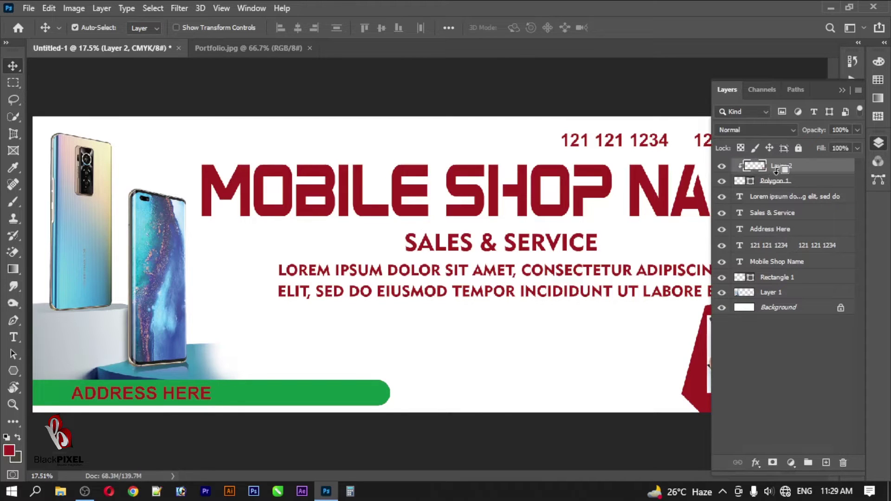
{"action": "key", "text": "ctrl+t"}
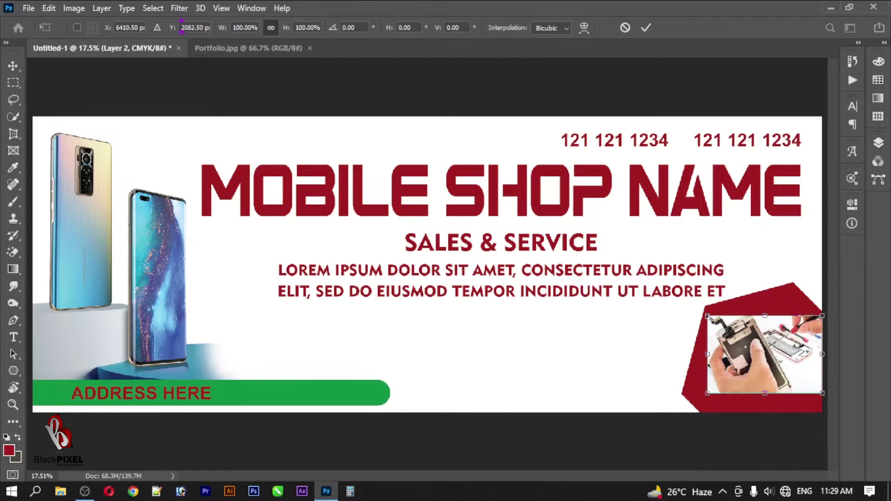
{"action": "left_click_drag", "start_coordinate": [708, 318], "coordinate": [669, 289]}
{"action": "left_click_drag", "start_coordinate": [731, 335], "coordinate": [740, 338]}
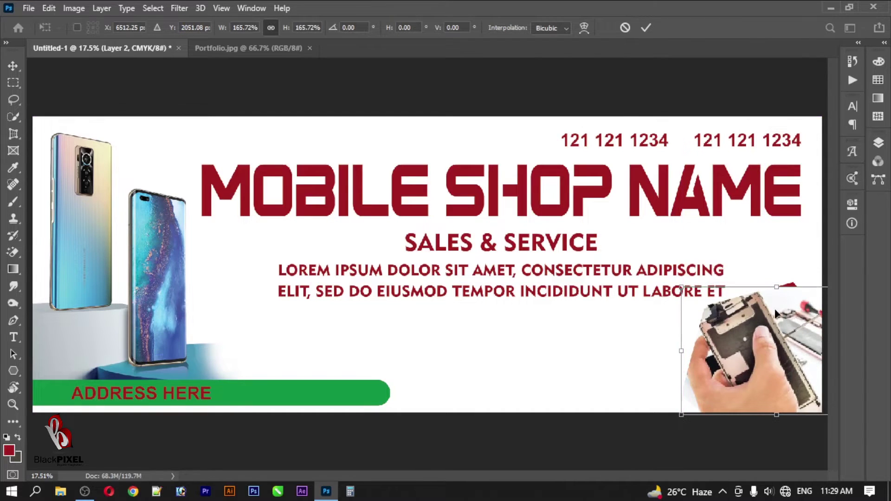
{"action": "left_click_drag", "start_coordinate": [684, 285], "coordinate": [698, 297]}
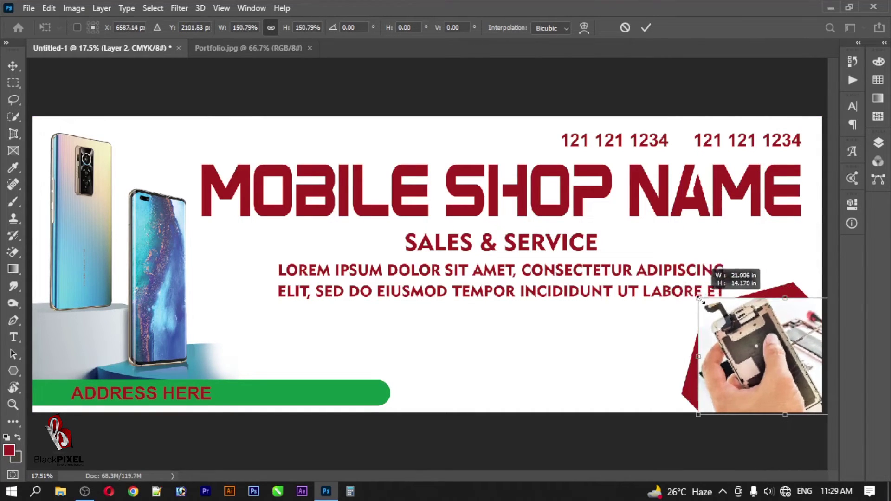
{"action": "left_click_drag", "start_coordinate": [735, 337], "coordinate": [729, 335]}
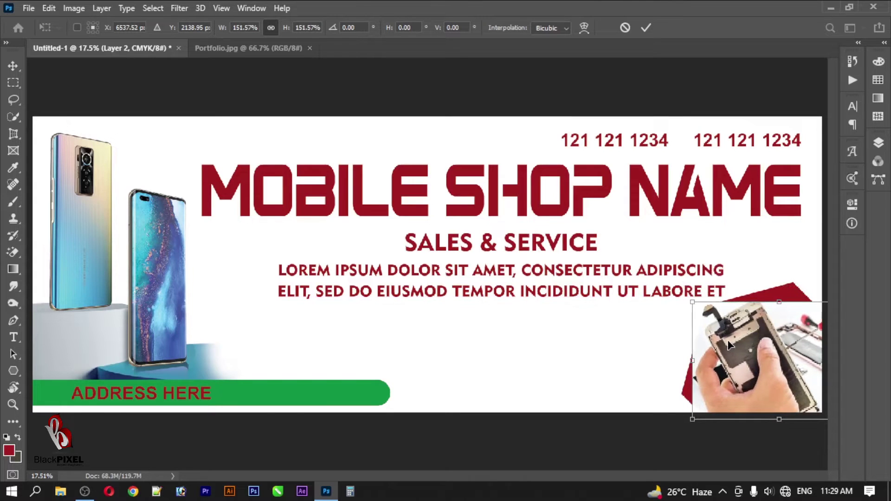
{"action": "key", "text": "Return"}
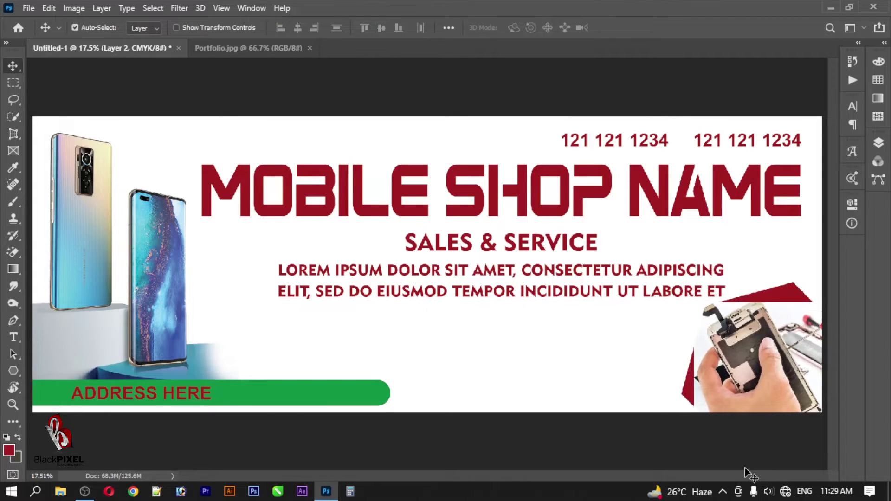
{"action": "left_click", "coordinate": [310, 48]}
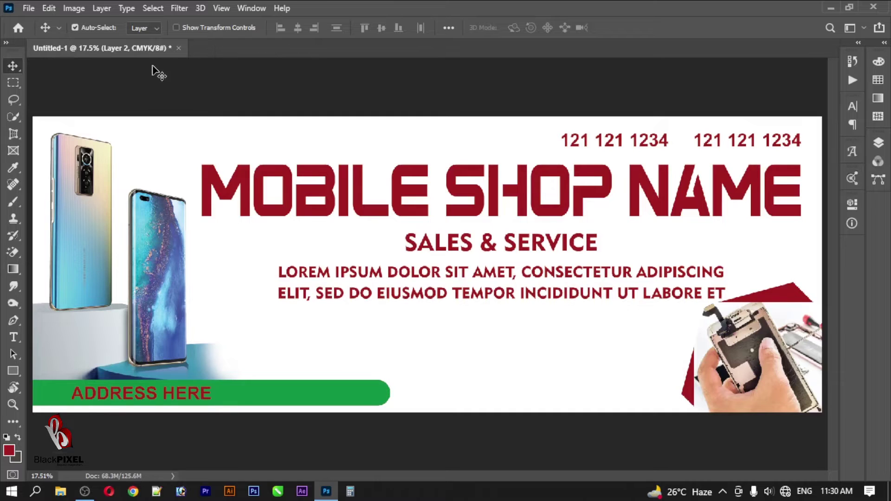
{"action": "key", "text": "ctrl+o"}
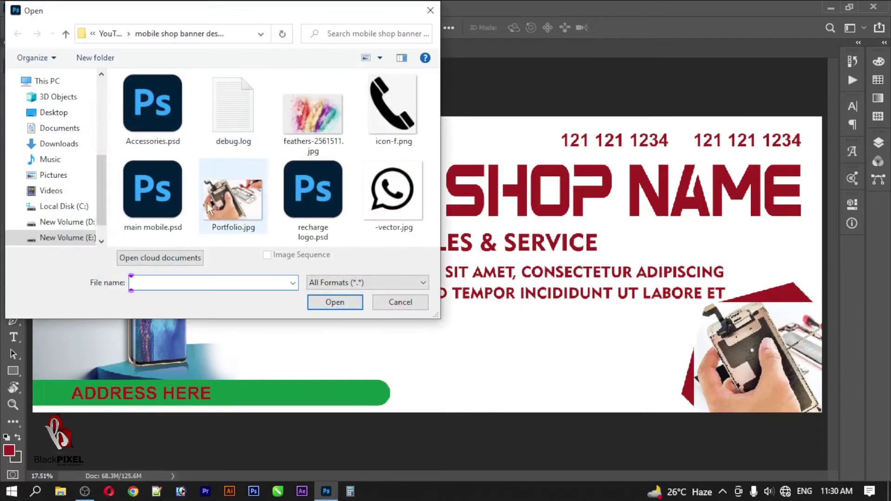
Open recharge logo.psd and drag all its operator logo layers into the banner document.
{"action": "left_click", "coordinate": [319, 209]}
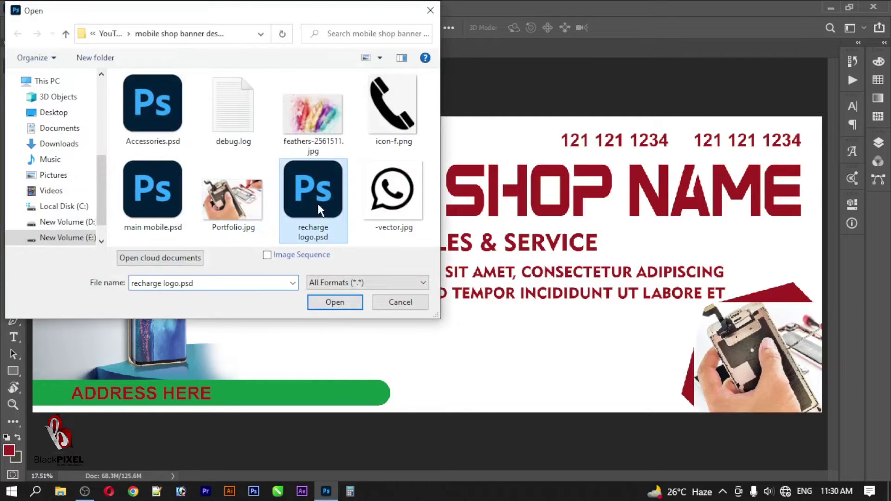
{"action": "left_click", "coordinate": [325, 306]}
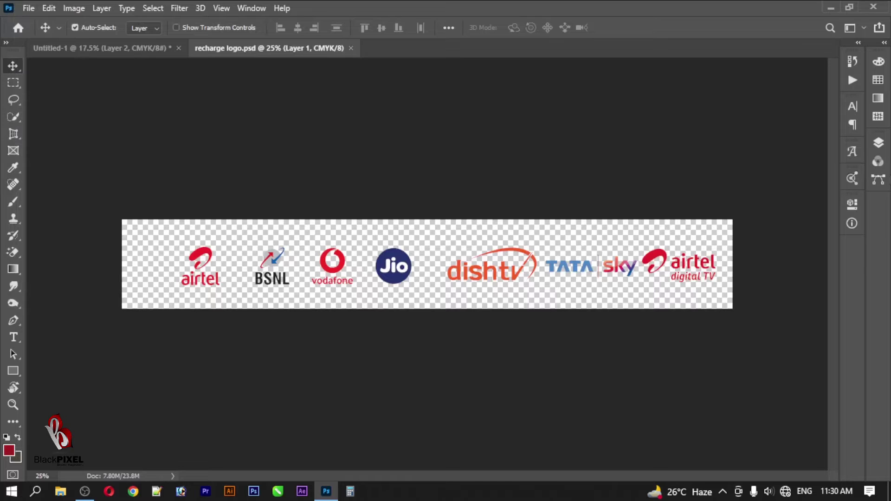
{"action": "left_click", "coordinate": [878, 62]}
{"action": "left_click", "coordinate": [880, 65]}
{"action": "left_click", "coordinate": [878, 143]}
{"action": "left_click", "coordinate": [883, 43]}
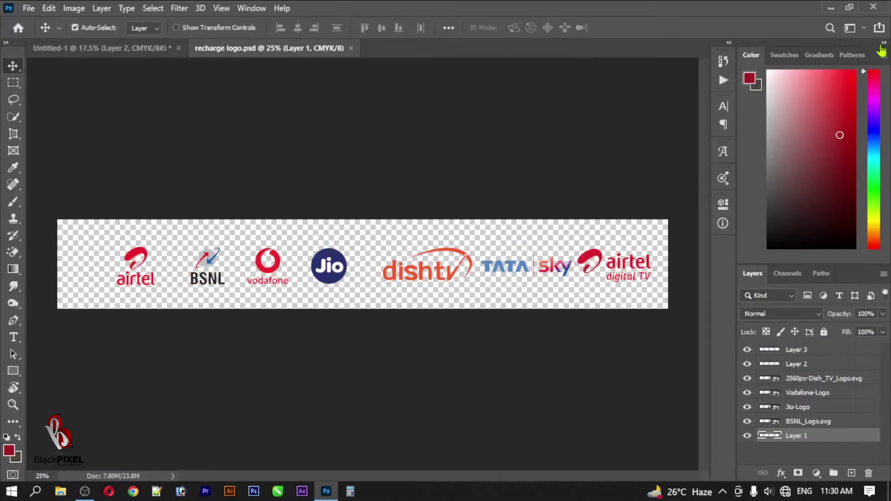
{"action": "left_click", "coordinate": [788, 350], "text": "shift"}
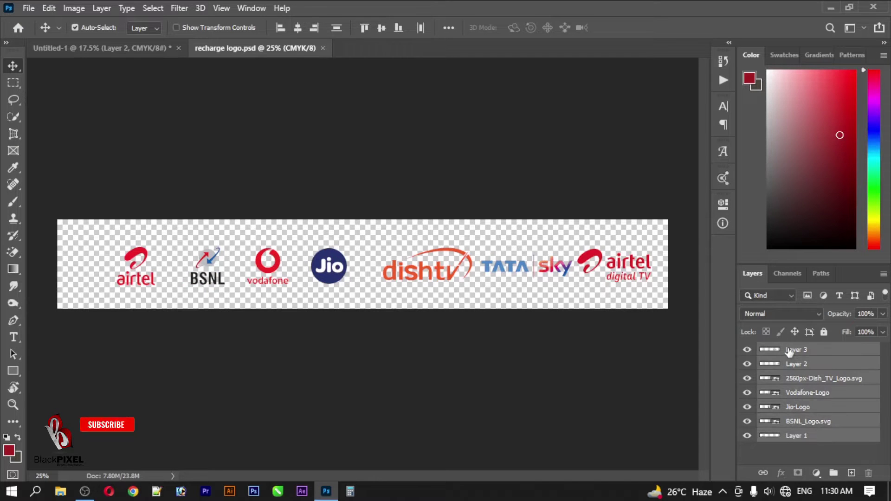
{"action": "mouse_move", "coordinate": [313, 258]}
{"action": "left_mouse_down"}
{"action": "mouse_move", "coordinate": [323, 257]}
{"action": "mouse_move", "coordinate": [306, 226]}
{"action": "left_mouse_up"}
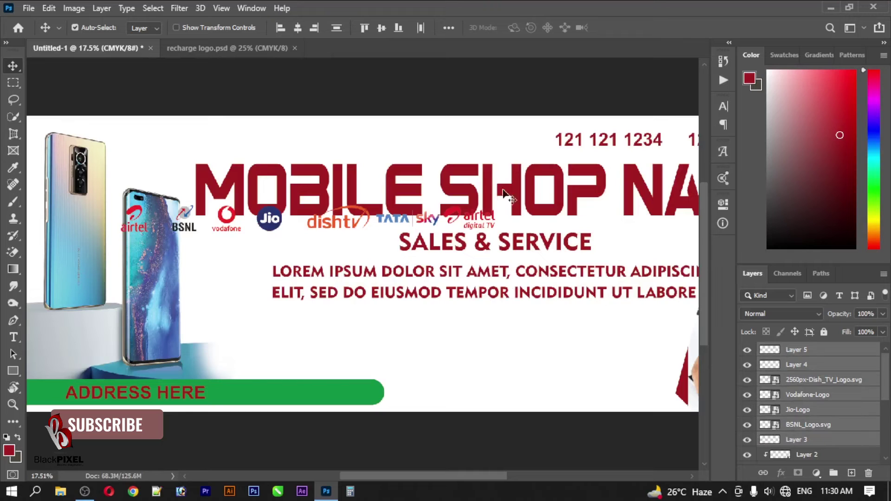
Fit the banner on screen and move the TATA sky, airtel digital TV and dishtv logos right.
{"action": "right_click", "coordinate": [439, 232]}
{"action": "left_click", "coordinate": [454, 239]}
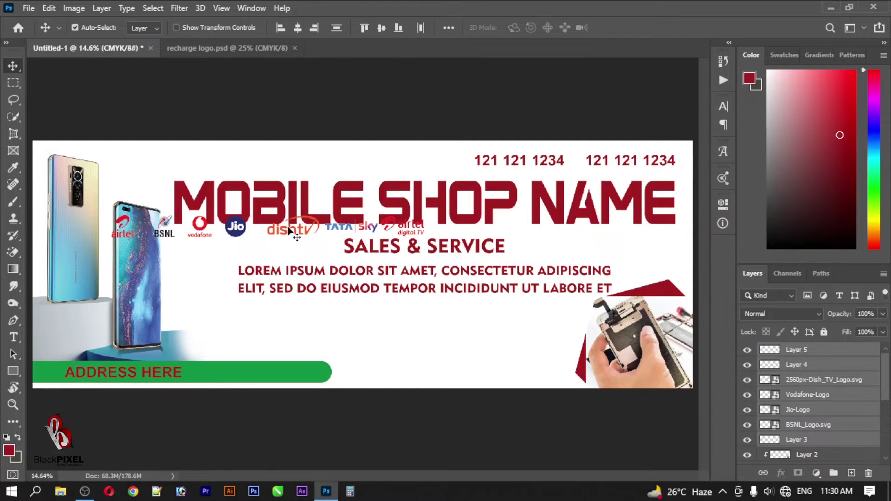
{"action": "left_click", "coordinate": [292, 255]}
{"action": "left_click", "coordinate": [328, 227]}
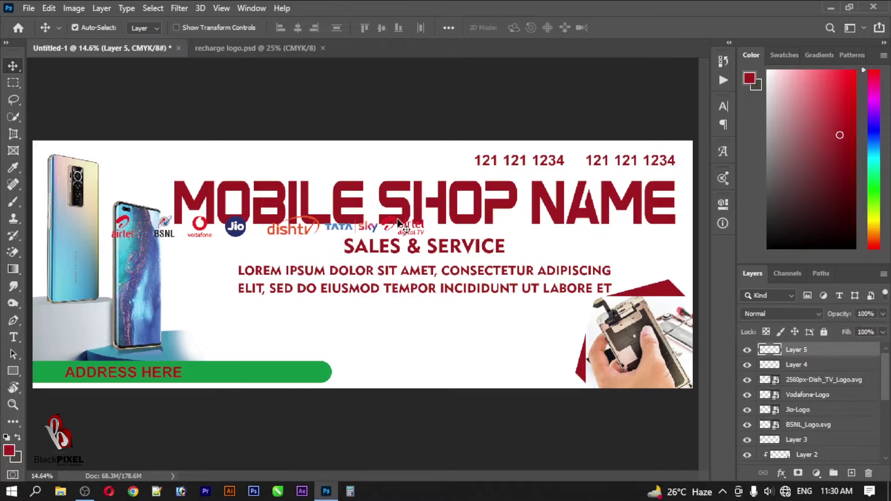
{"action": "left_click_drag", "start_coordinate": [394, 224], "coordinate": [643, 244]}
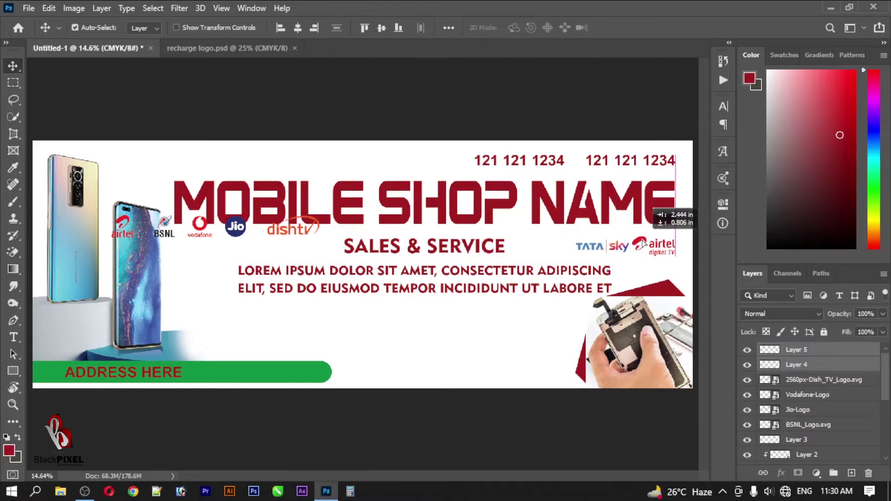
{"action": "left_click_drag", "start_coordinate": [641, 242], "coordinate": [641, 242]}
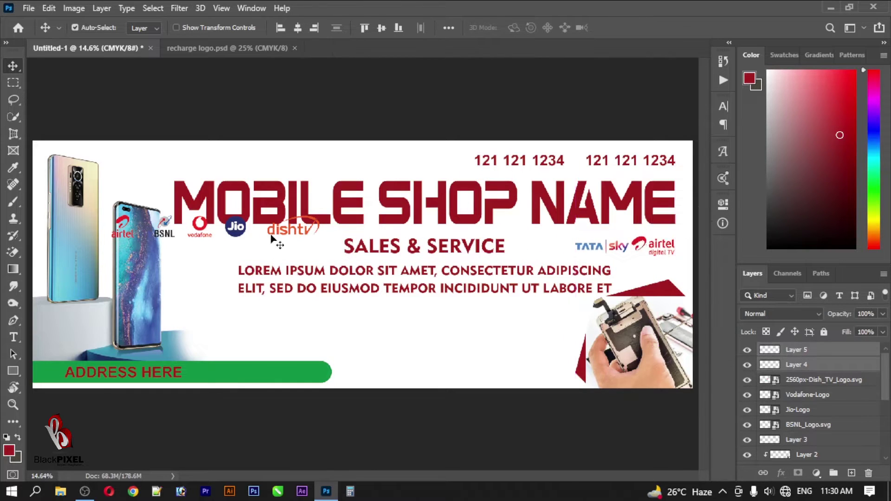
{"action": "mouse_move", "coordinate": [273, 229]}
{"action": "left_mouse_down"}
{"action": "mouse_move", "coordinate": [527, 251]}
{"action": "mouse_move", "coordinate": [522, 244]}
{"action": "left_mouse_up"}
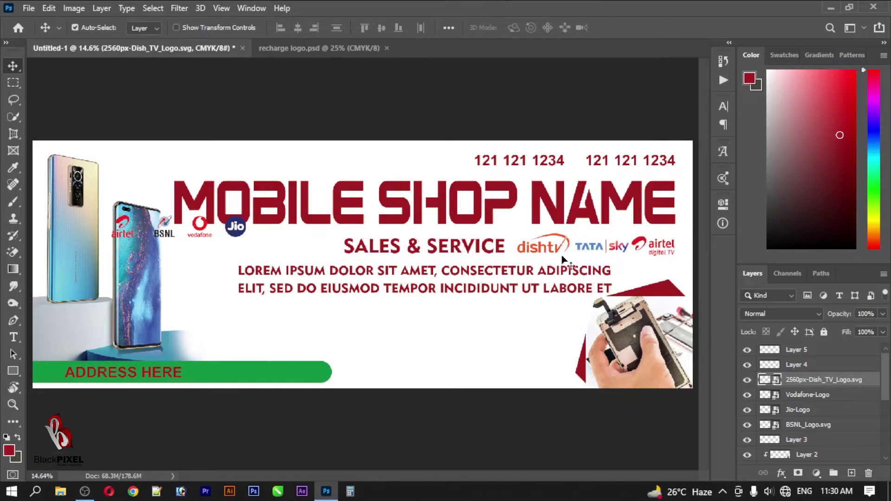
Move the airtel, BSNL, Vodafone and Jio logos into a row left of the title.
{"action": "left_click", "coordinate": [238, 227]}
{"action": "left_click", "coordinate": [200, 225], "text": "shift"}
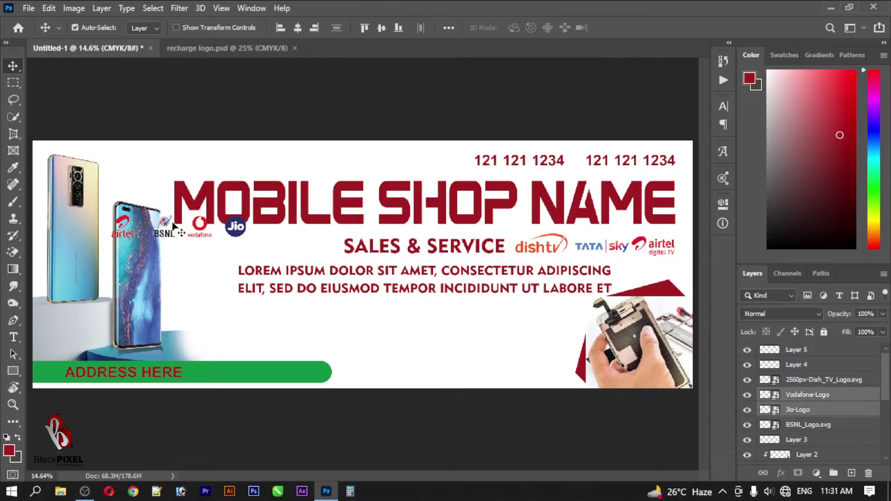
{"action": "left_click", "coordinate": [165, 225], "text": "shift"}
{"action": "left_click_drag", "start_coordinate": [124, 223], "coordinate": [187, 243]}
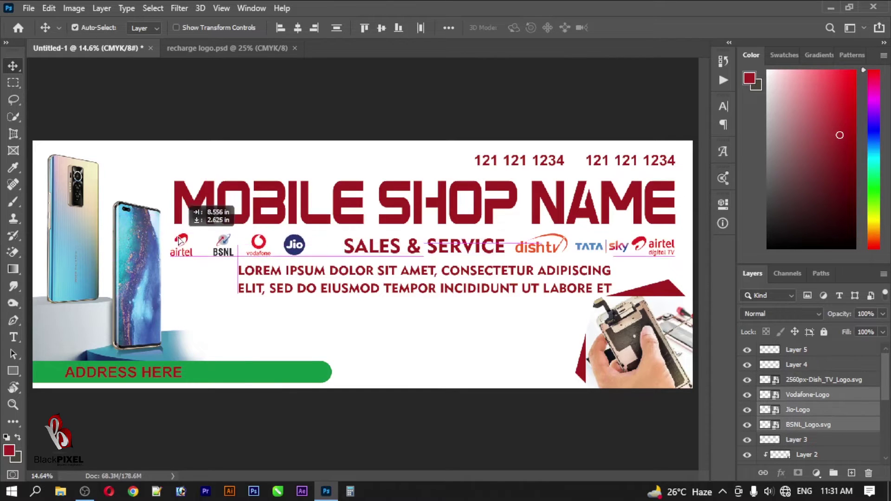
Nudge the Jio, airtel digital TV, dishtv and TATA sky logos slightly right.
{"action": "left_click", "coordinate": [288, 321]}
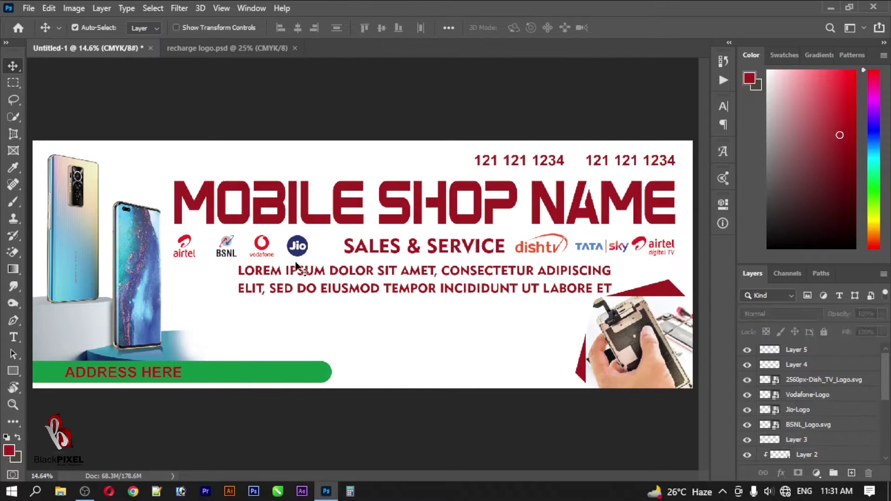
{"action": "mouse_move", "coordinate": [285, 253]}
{"action": "left_mouse_down"}
{"action": "mouse_move", "coordinate": [296, 253]}
{"action": "mouse_move", "coordinate": [229, 245]}
{"action": "left_mouse_up"}
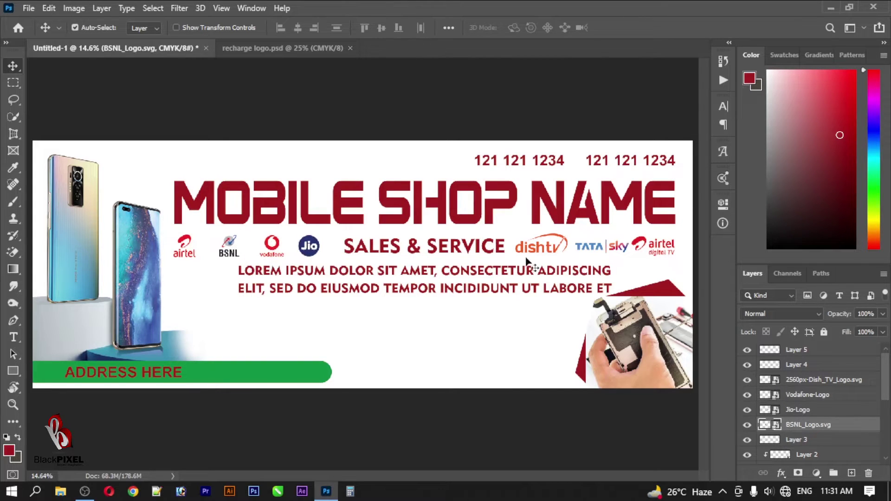
{"action": "left_click_drag", "start_coordinate": [653, 251], "coordinate": [656, 251]}
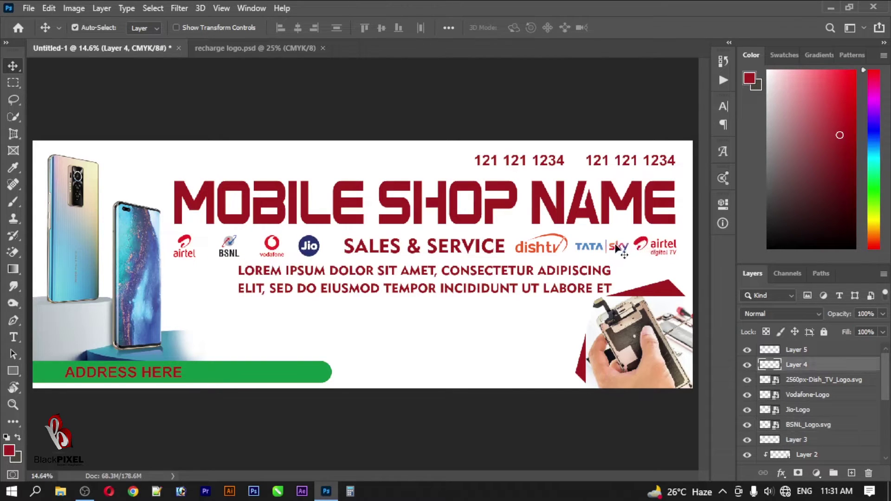
{"action": "left_click_drag", "start_coordinate": [515, 245], "coordinate": [519, 245]}
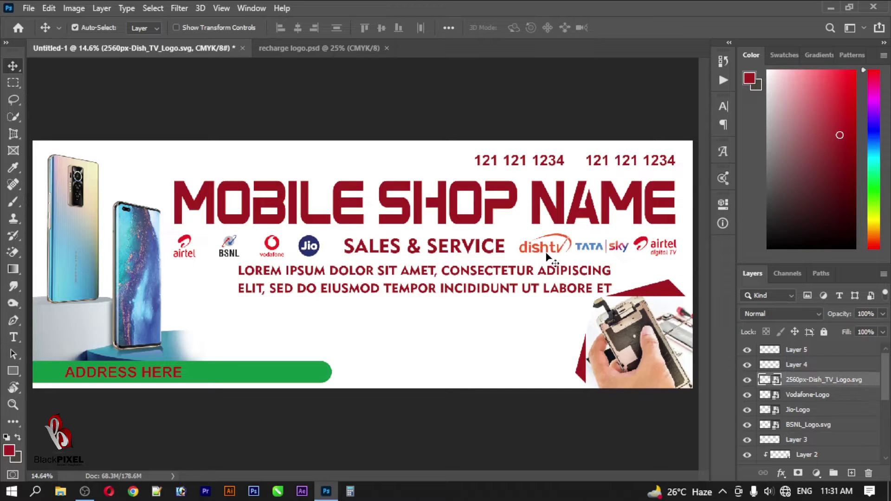
{"action": "left_click_drag", "start_coordinate": [580, 250], "coordinate": [582, 251]}
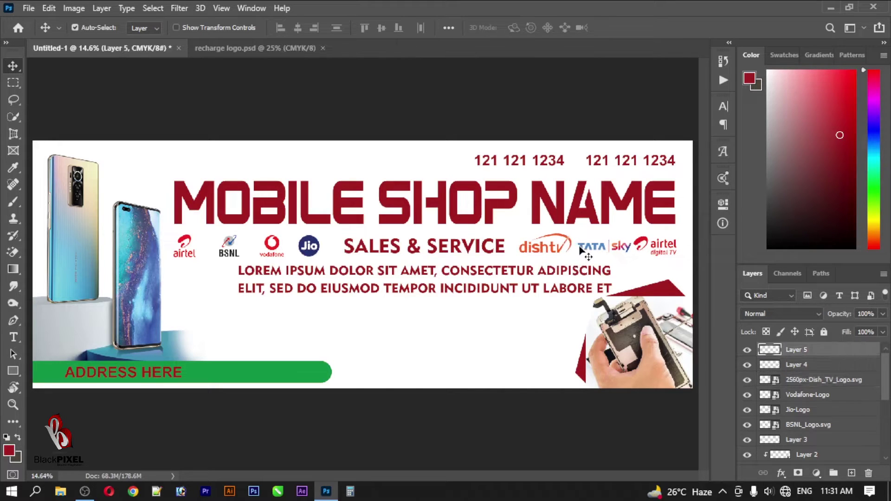
{"action": "left_click", "coordinate": [395, 289]}
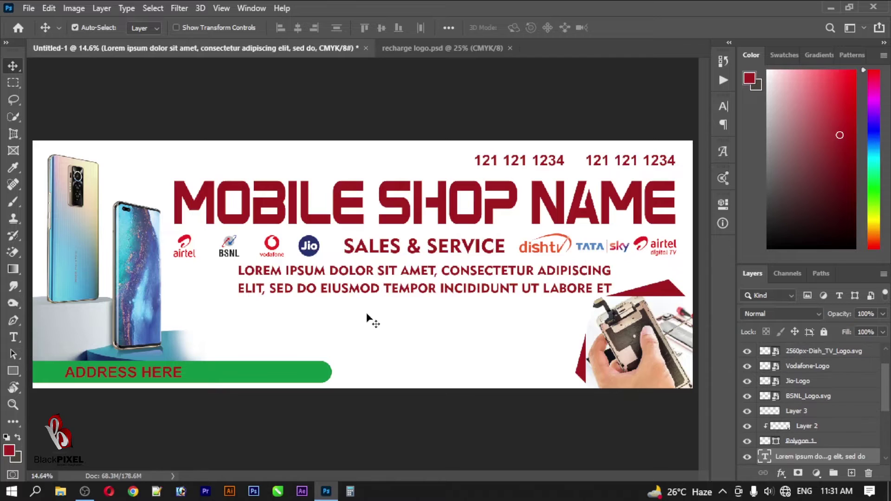
{"action": "left_click", "coordinate": [370, 320]}
Draw a bar right of SALES & SERVICE with 171 px rounded corners.
{"action": "left_click", "coordinate": [13, 370]}
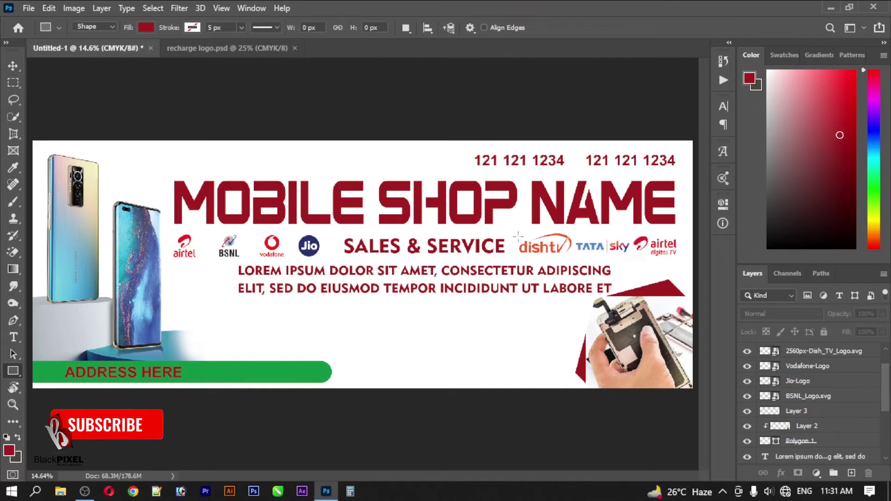
{"action": "left_click_drag", "start_coordinate": [507, 228], "coordinate": [741, 260]}
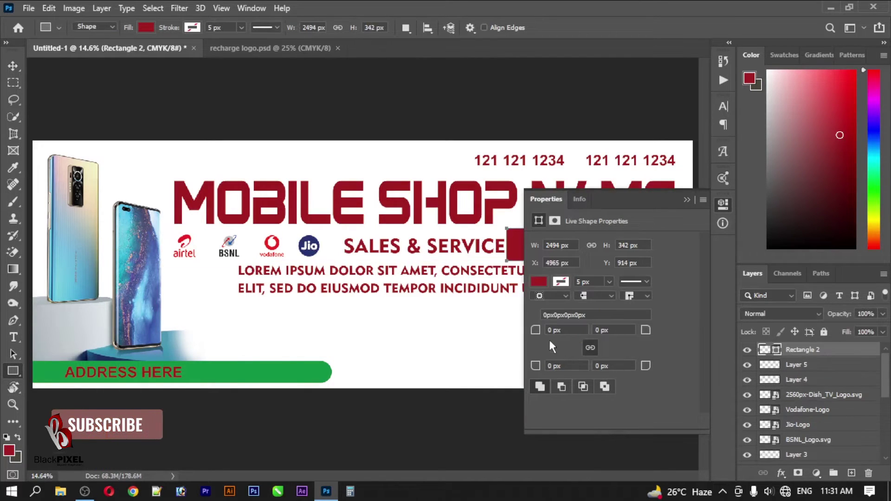
{"action": "left_click_drag", "start_coordinate": [536, 330], "coordinate": [571, 331]}
{"action": "left_click", "coordinate": [540, 200]}
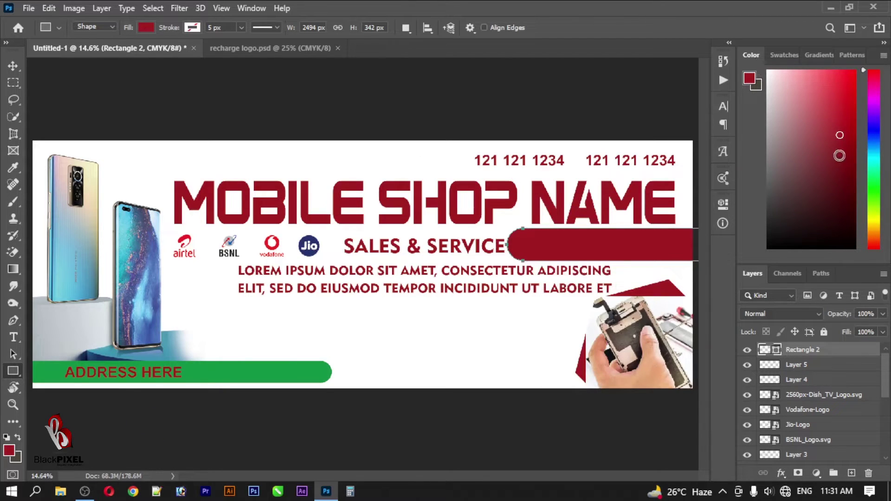
Fill the bar pale pink and send it behind the logos.
{"action": "double_click", "coordinate": [766, 351]}
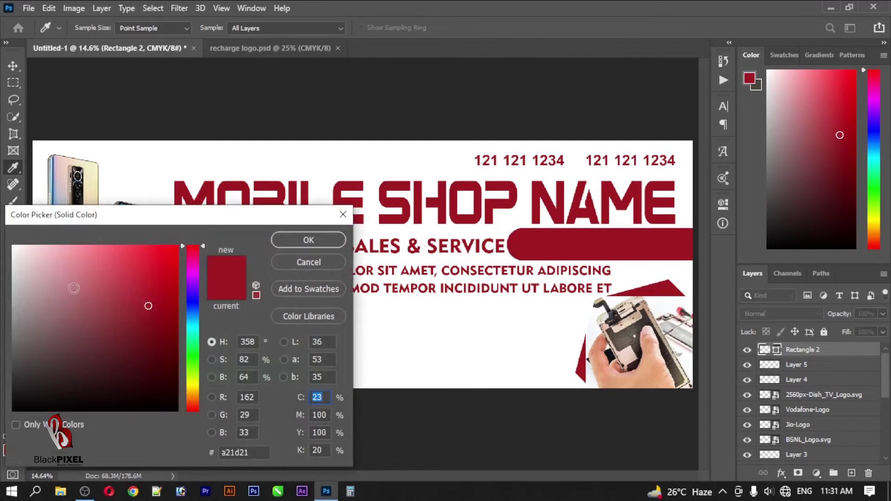
{"action": "left_click", "coordinate": [63, 245]}
{"action": "left_click", "coordinate": [309, 240]}
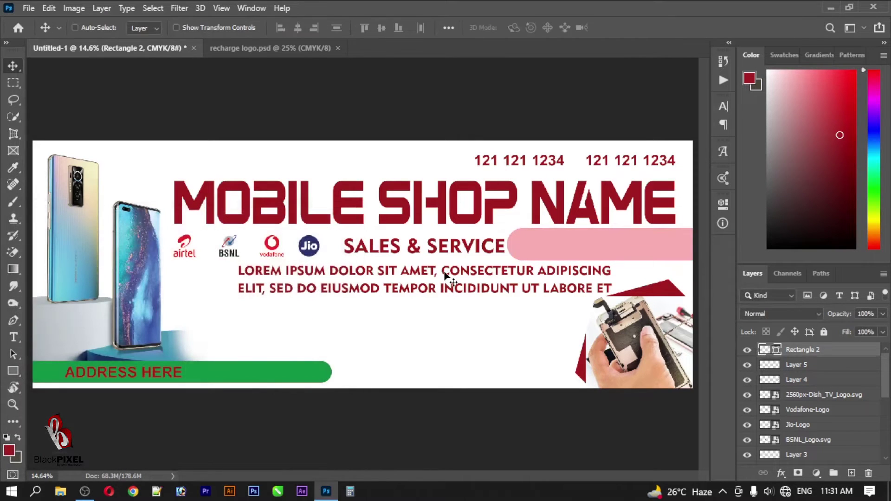
{"action": "key", "text": "ctrl+shift+bracketleft"}
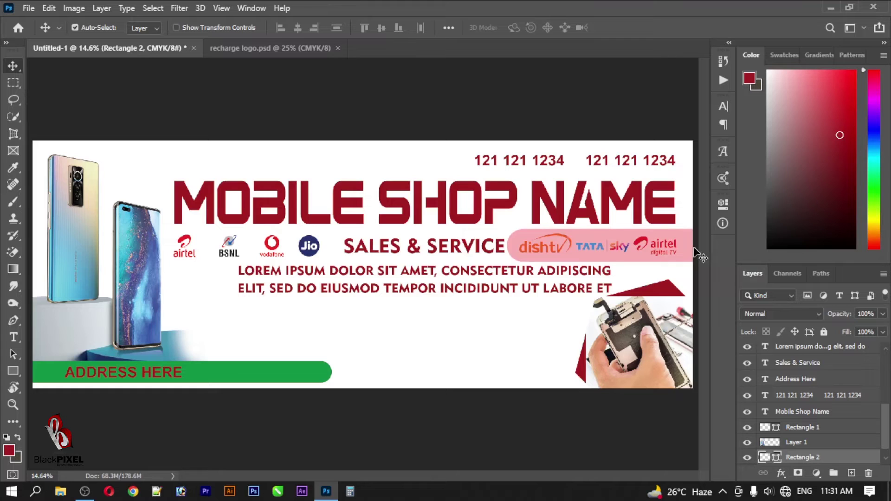
{"action": "left_click_drag", "start_coordinate": [695, 251], "coordinate": [277, 262]}
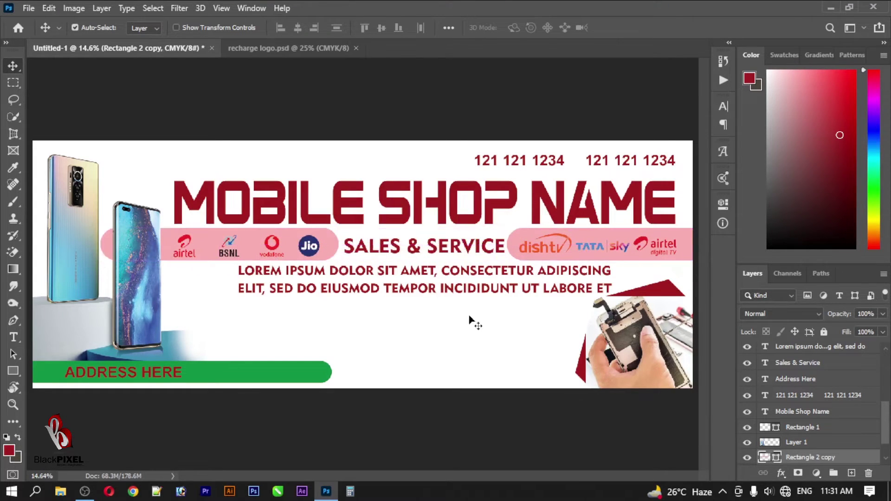
Shorten the copied left pink bar from its left end.
{"action": "key", "text": "ctrl+t"}
{"action": "left_click_drag", "start_coordinate": [100, 246], "coordinate": [160, 245]}
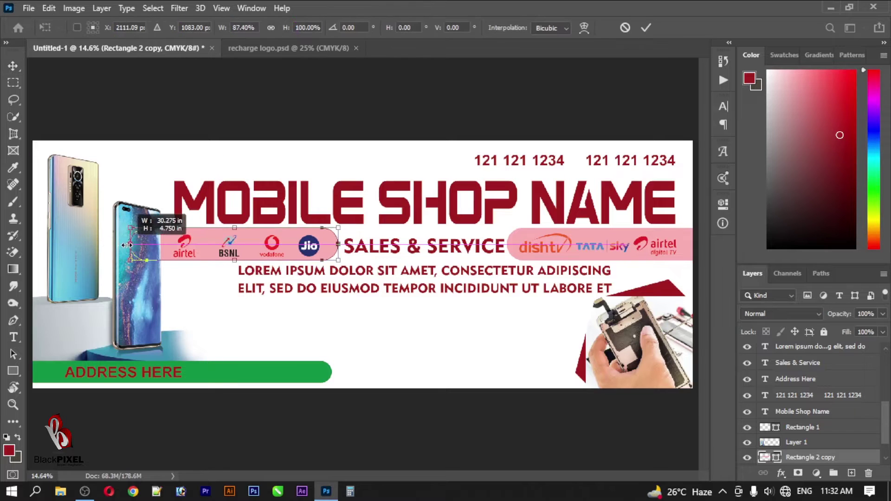
{"action": "type", "text": "211"}
{"action": "key", "text": "Return"}
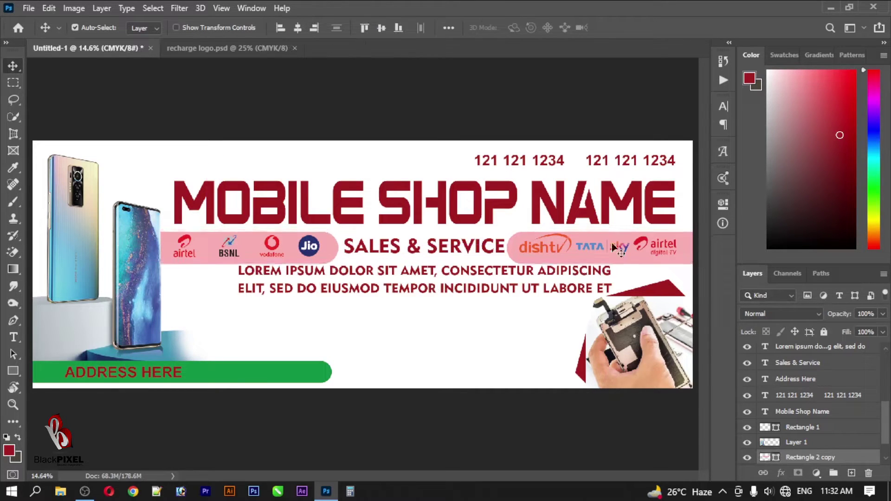
Select the right-side logos and add new layers Layer 4 and Layer 5.
{"action": "left_click", "coordinate": [470, 247]}
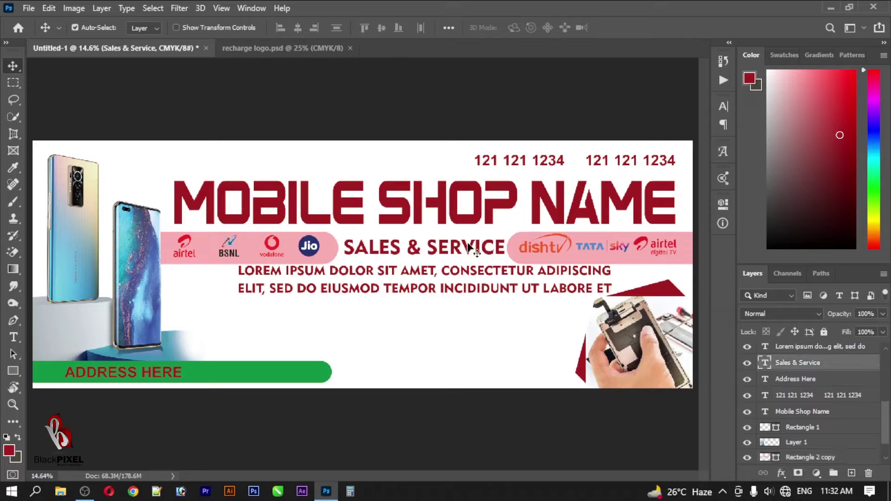
{"action": "left_click", "coordinate": [513, 253]}
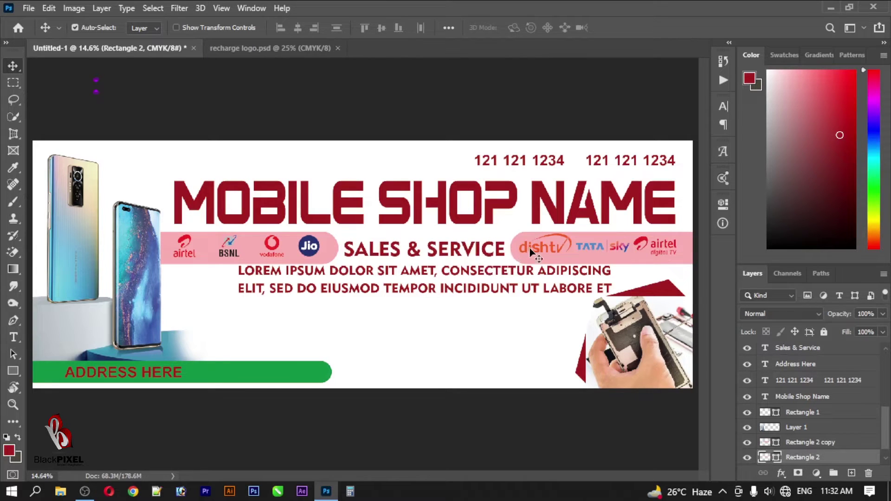
{"action": "left_click", "coordinate": [530, 252]}
{"action": "left_click", "coordinate": [643, 263]}
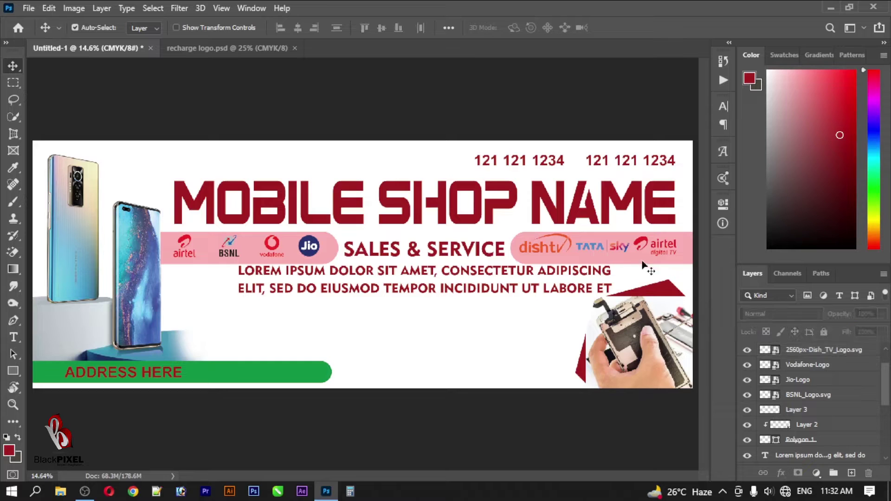
{"action": "key", "text": "ctrl+shift+alt+n"}
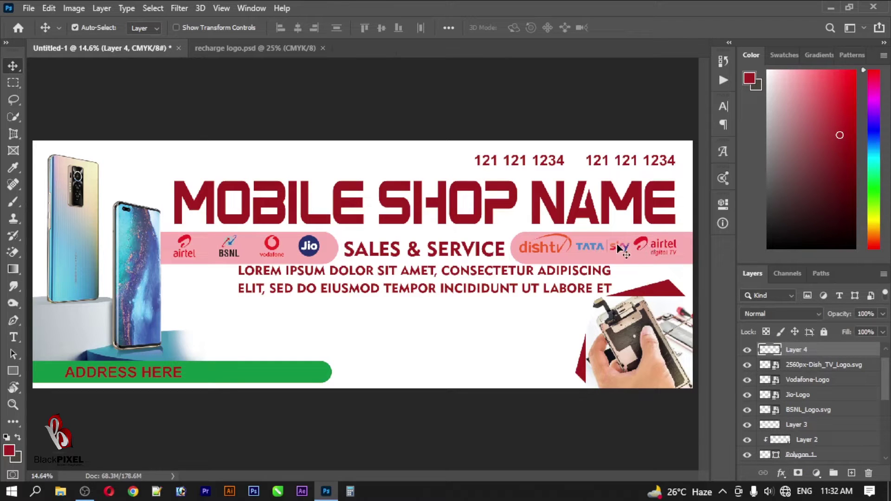
{"action": "left_click", "coordinate": [550, 250]}
{"action": "left_click", "coordinate": [554, 250], "text": "shift"}
{"action": "key", "text": "ctrl+shift+alt+n"}
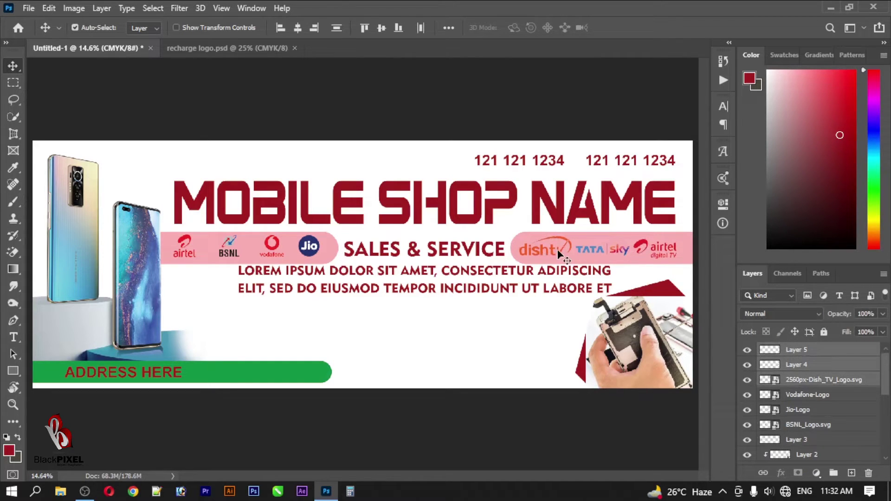
Select the Jio, Vodafone, BSNL and airtel logo layers together.
{"action": "left_click", "coordinate": [314, 245]}
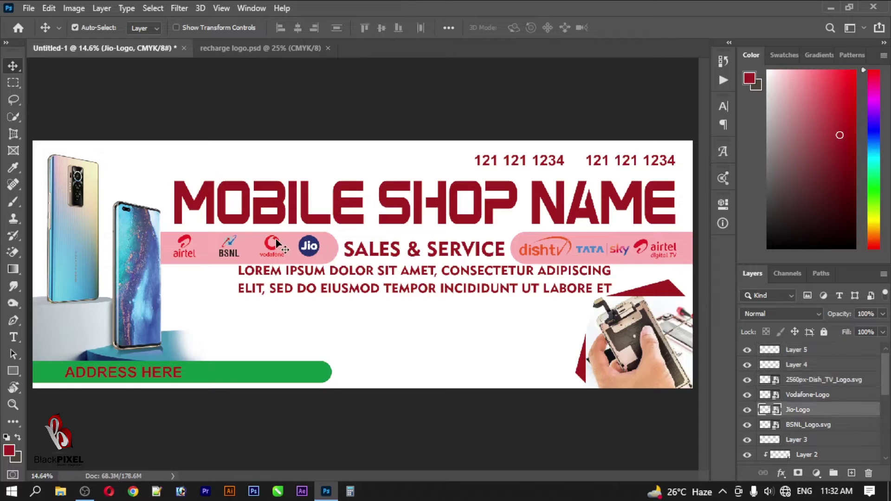
{"action": "left_click", "coordinate": [276, 243], "text": "shift"}
{"action": "left_click", "coordinate": [221, 247], "text": "shift"}
{"action": "left_click", "coordinate": [186, 241], "text": "shift"}
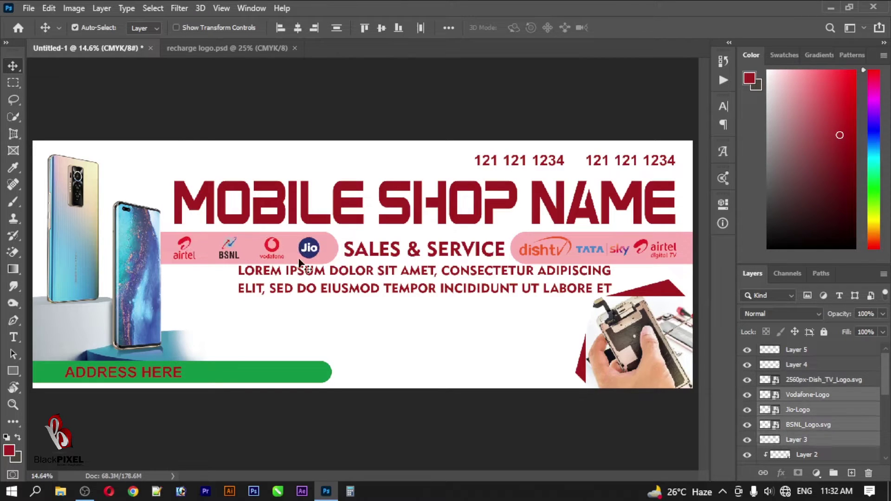
Move the lorem ipsum text slightly down and scale it to about 90%.
{"action": "left_click", "coordinate": [385, 284]}
{"action": "left_click_drag", "start_coordinate": [385, 280], "coordinate": [385, 287]}
{"action": "key", "text": "ctrl+t"}
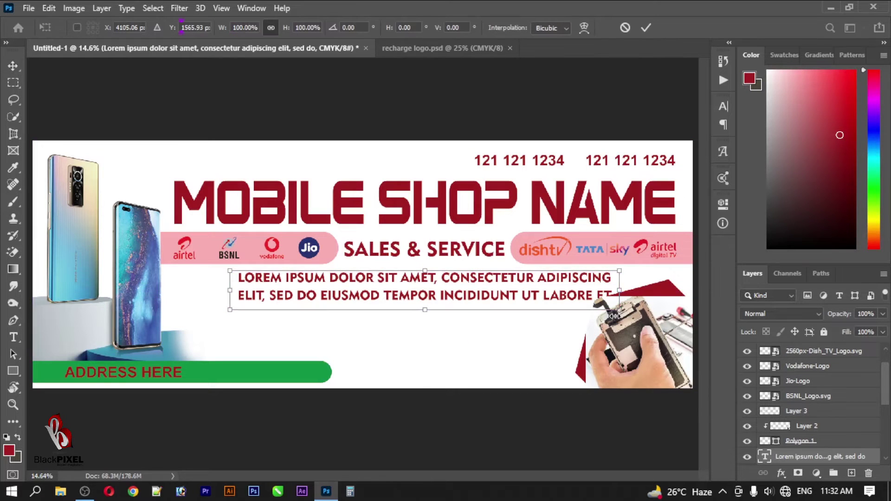
{"action": "left_click_drag", "start_coordinate": [620, 309], "coordinate": [601, 308]}
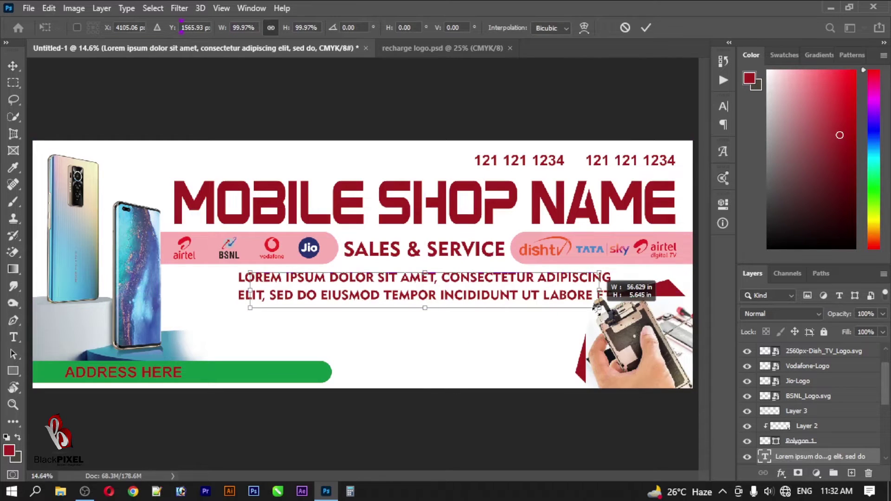
{"action": "left_click", "coordinate": [646, 29]}
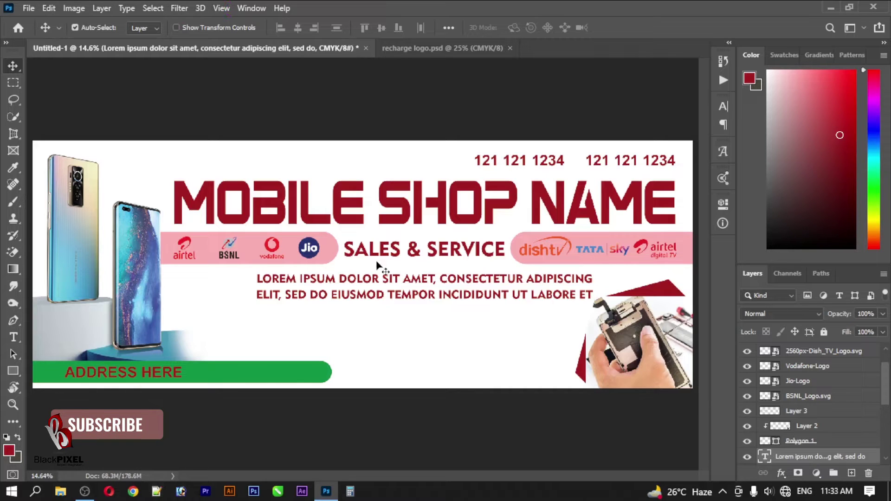
Click through the lorem text, Layer 2 and Polygon 1 layers, ending on Layer 2.
{"action": "left_click", "coordinate": [310, 65]}
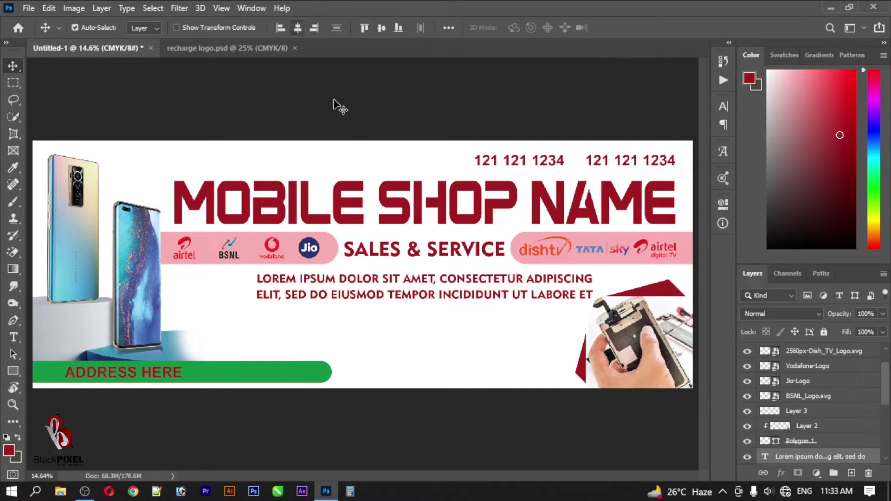
{"action": "left_click", "coordinate": [446, 302]}
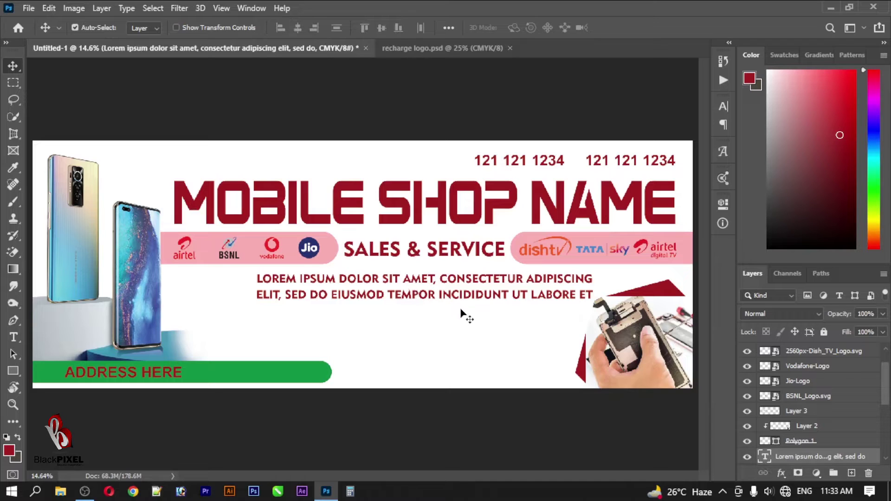
{"action": "left_click", "coordinate": [624, 329]}
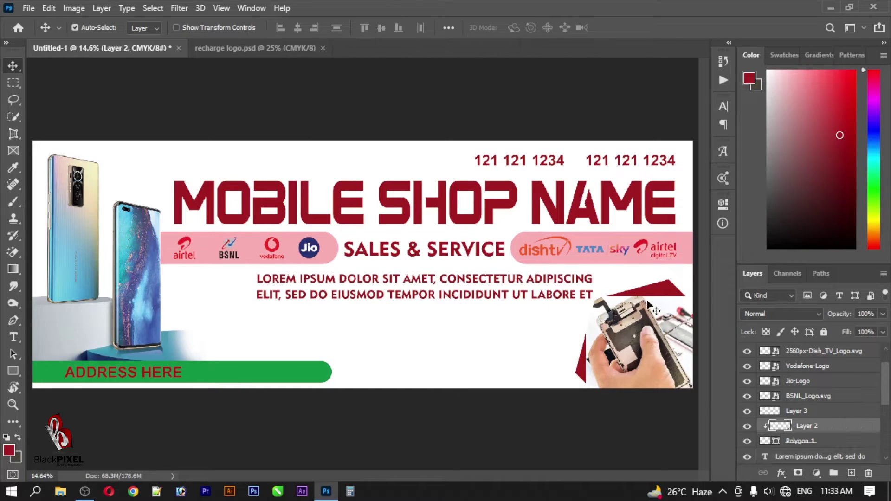
{"action": "left_click", "coordinate": [652, 294]}
{"action": "left_click", "coordinate": [642, 326]}
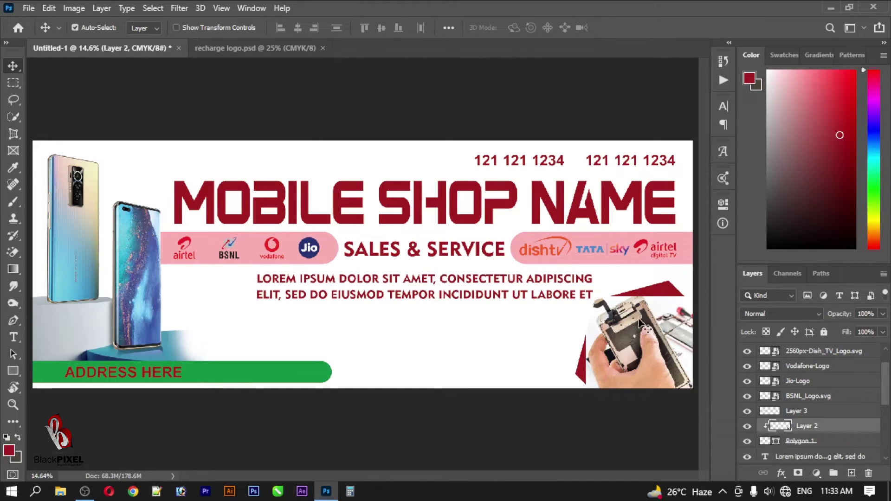
Set the Polygon 1 fill to a near-white colour sampled from the banner.
{"action": "left_click", "coordinate": [660, 296]}
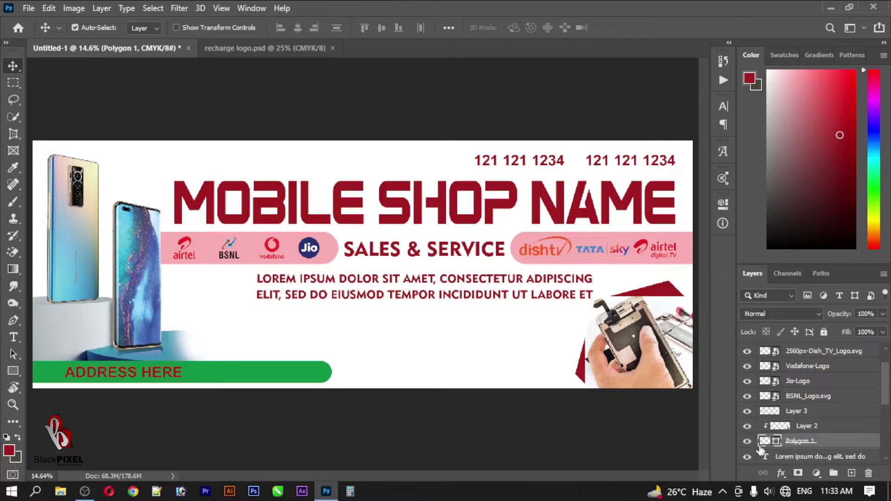
{"action": "left_click", "coordinate": [781, 473]}
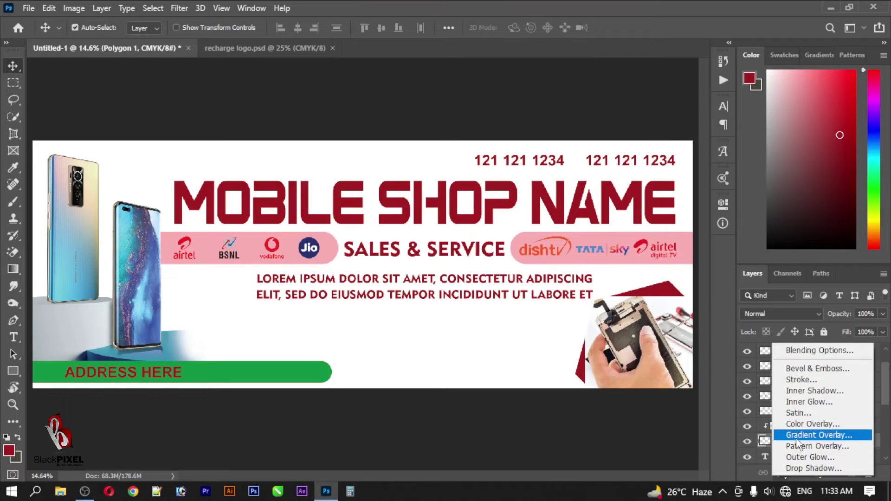
{"action": "left_click", "coordinate": [493, 413]}
{"action": "left_click", "coordinate": [547, 418]}
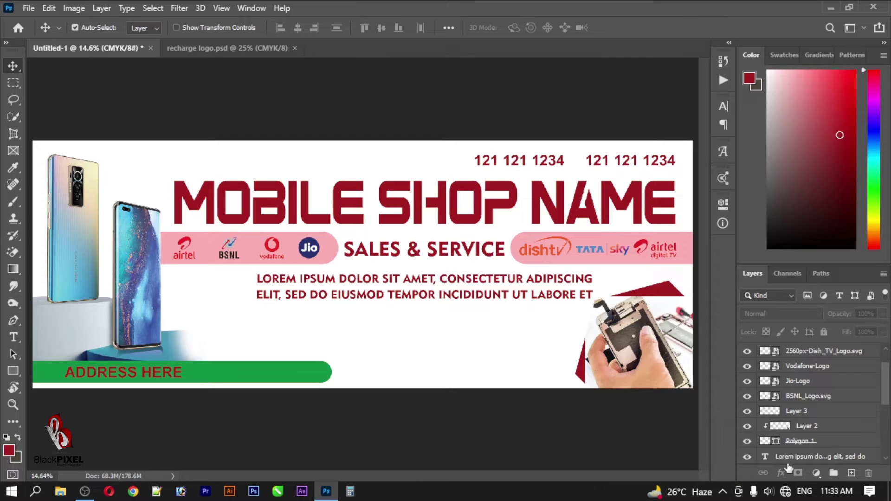
{"action": "left_click", "coordinate": [798, 441]}
{"action": "key", "text": "u"}
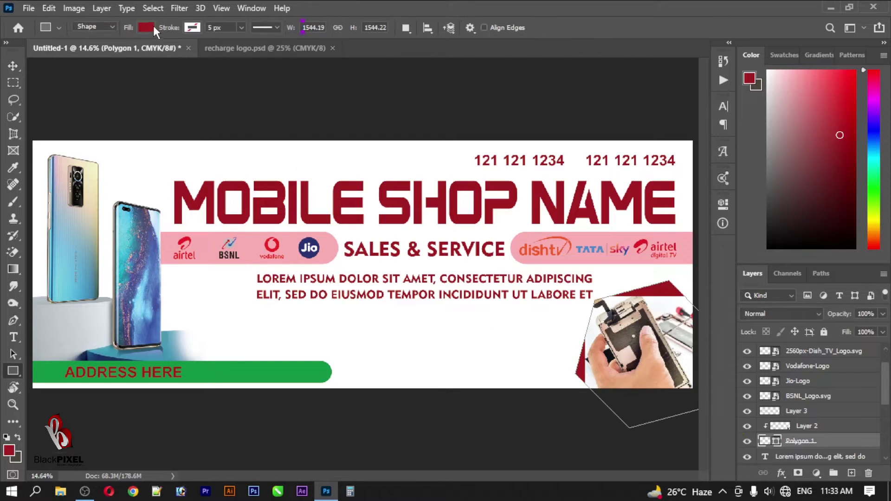
{"action": "left_click", "coordinate": [152, 27]}
{"action": "left_click", "coordinate": [115, 52]}
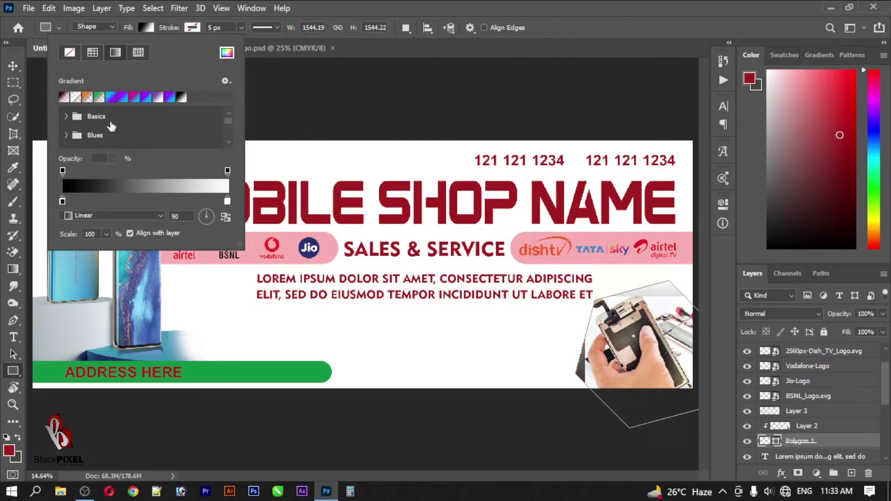
{"action": "double_click", "coordinate": [63, 201]}
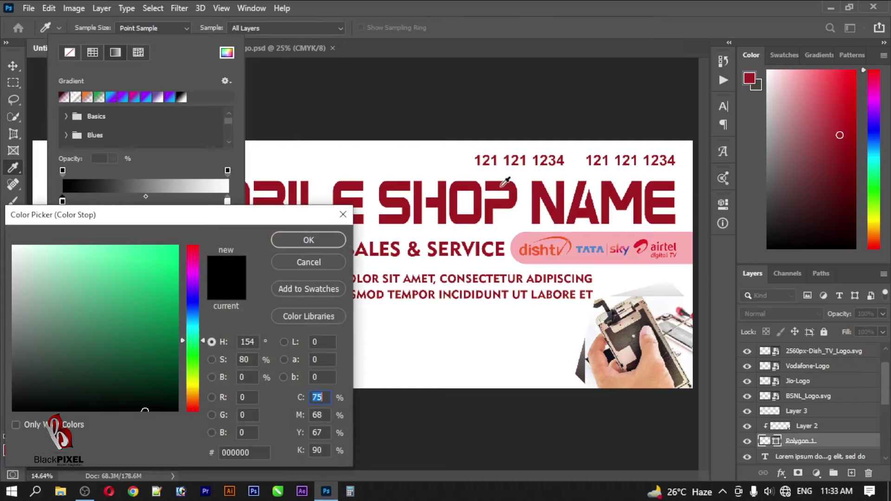
{"action": "left_click", "coordinate": [589, 376]}
{"action": "left_click", "coordinate": [589, 376]}
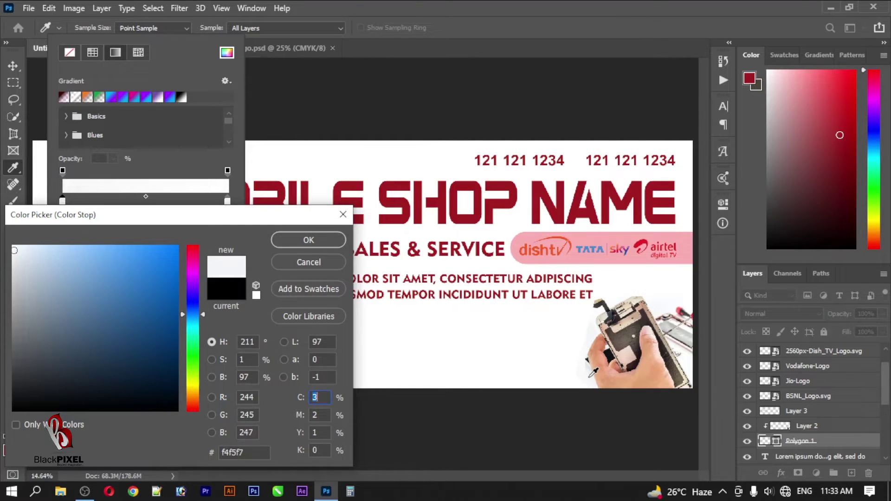
{"action": "key", "text": "Return"}
{"action": "key", "text": "Return"}
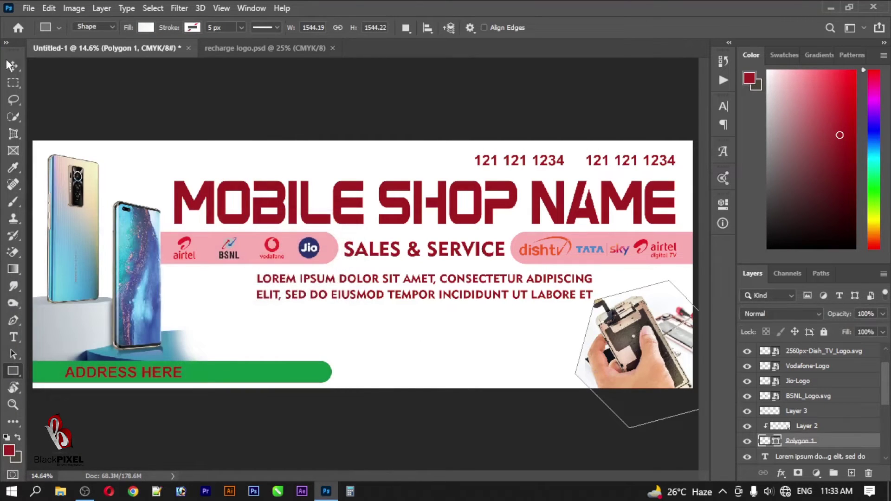
Add a drop shadow to the polygon with distance 0, size 57 and opacity 81%.
{"action": "left_click", "coordinate": [13, 65]}
{"action": "left_click", "coordinate": [781, 473]}
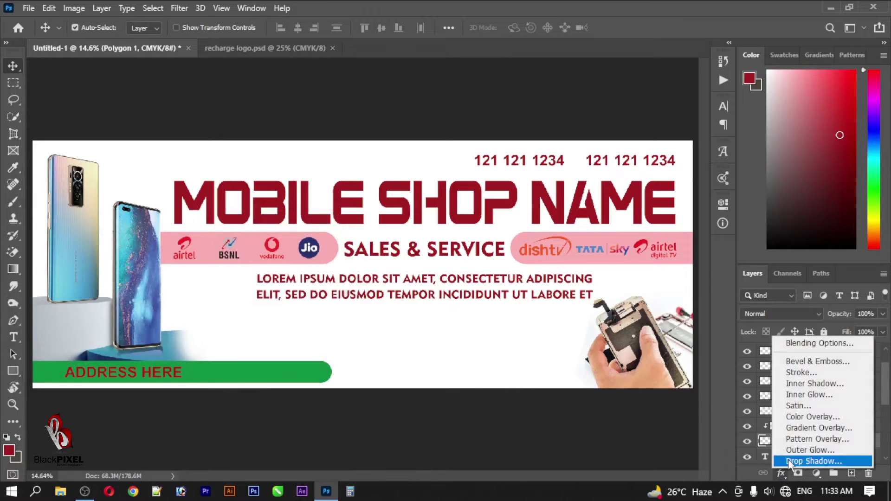
{"action": "left_click", "coordinate": [800, 455]}
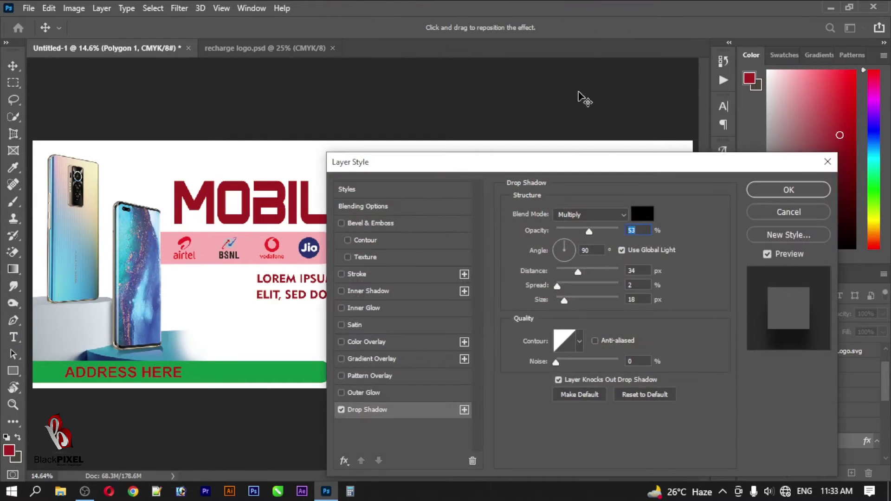
{"action": "left_click_drag", "start_coordinate": [599, 162], "coordinate": [290, 97]}
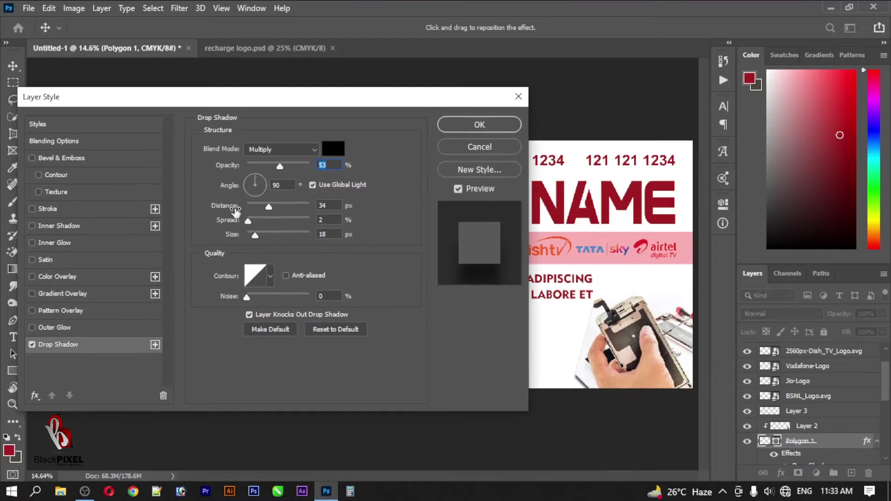
{"action": "left_click_drag", "start_coordinate": [236, 210], "coordinate": [42, 229]}
{"action": "left_click_drag", "start_coordinate": [236, 234], "coordinate": [250, 233]}
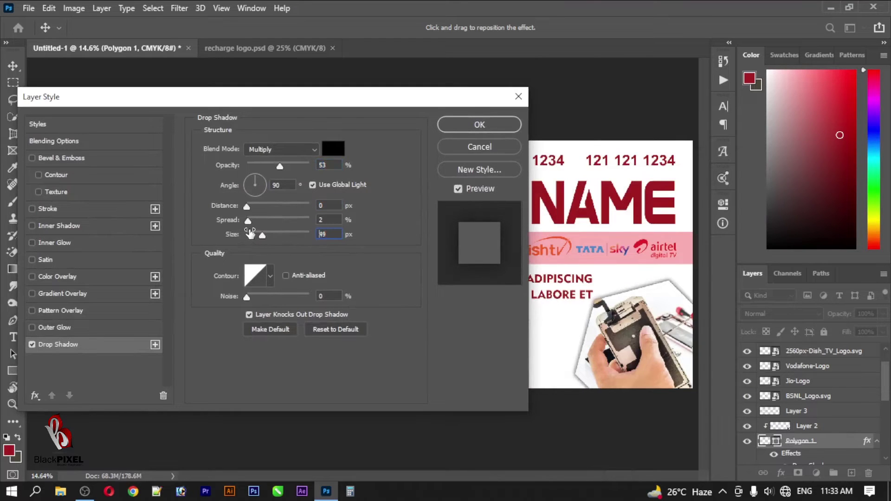
{"action": "left_click_drag", "start_coordinate": [231, 167], "coordinate": [251, 167]}
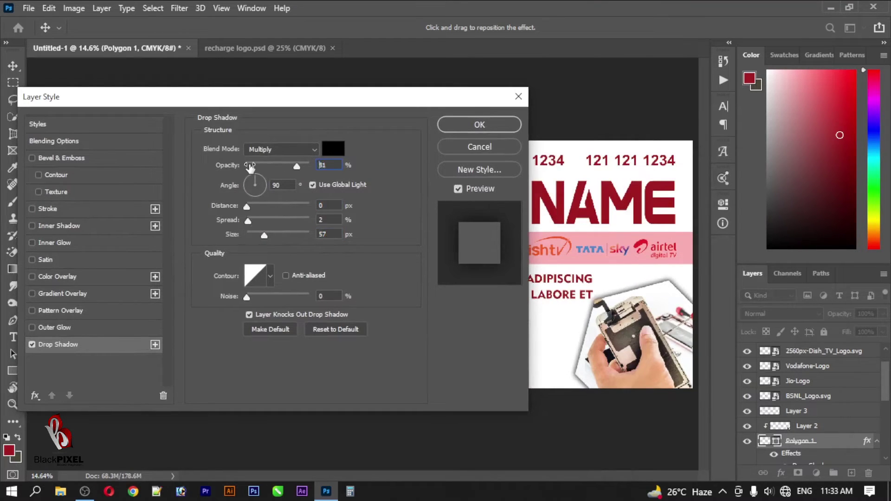
{"action": "key", "text": "Return"}
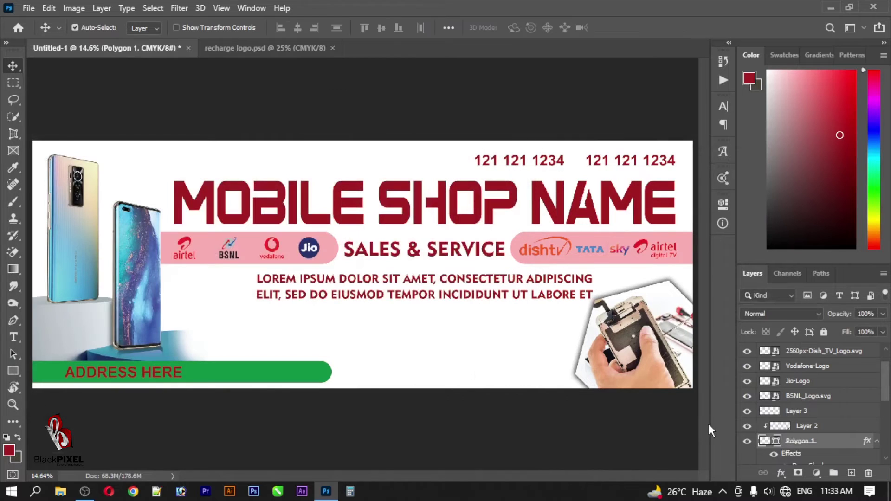
Close recharge logo.psd and bring feathers-2561511.jpg into the banner as a new layer.
{"action": "left_click", "coordinate": [483, 322]}
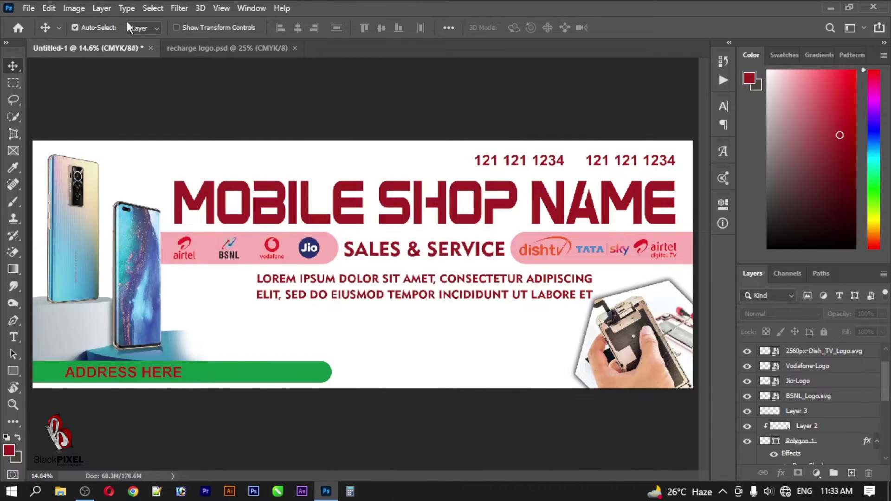
{"action": "left_click", "coordinate": [228, 48]}
{"action": "left_click", "coordinate": [295, 48]}
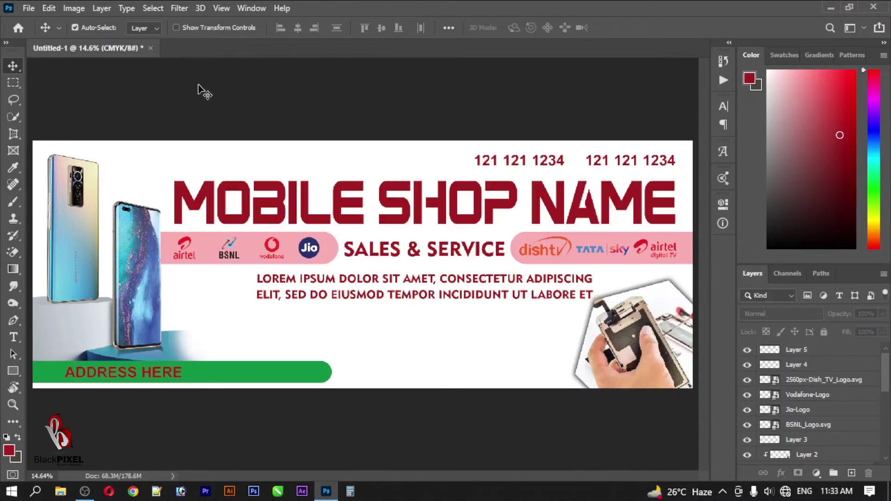
{"action": "key", "text": "ctrl+o"}
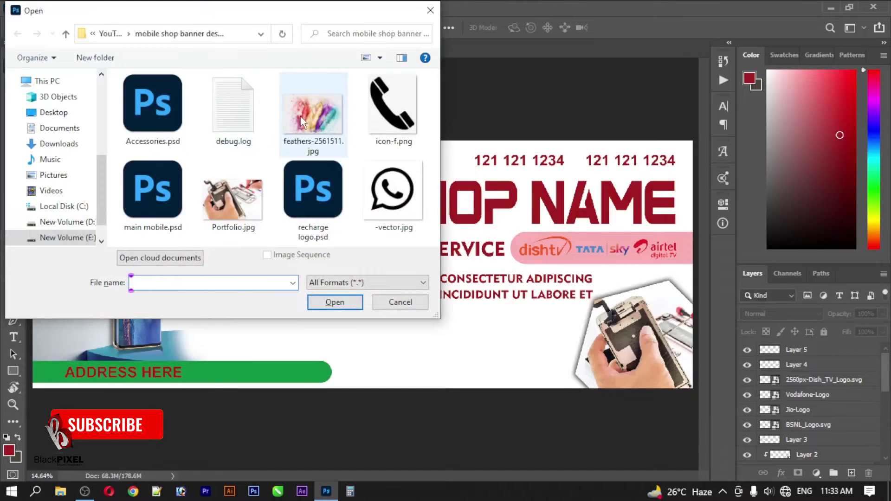
{"action": "double_click", "coordinate": [300, 117]}
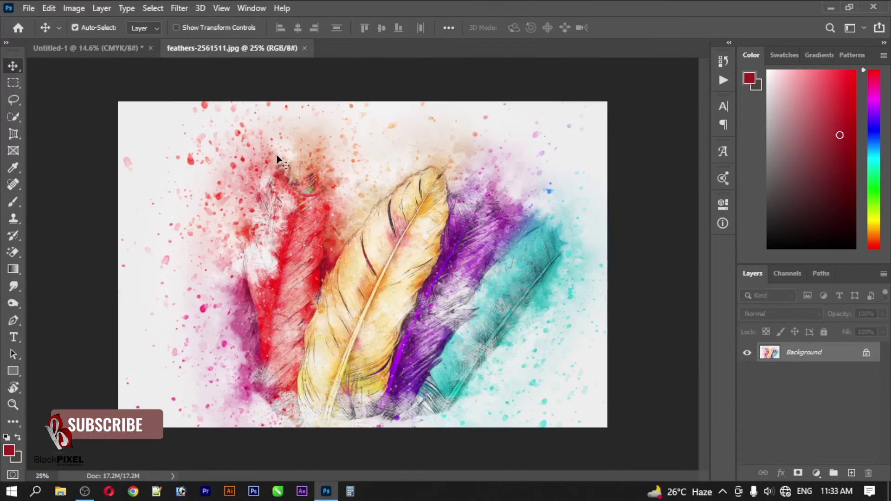
{"action": "mouse_move", "coordinate": [278, 165]}
{"action": "left_mouse_down"}
{"action": "mouse_move", "coordinate": [135, 53]}
{"action": "mouse_move", "coordinate": [340, 195]}
{"action": "left_mouse_up"}
Apply a Gaussian Blur with a large radius to the feathers layer.
{"action": "left_click", "coordinate": [180, 9]}
{"action": "mouse_move", "coordinate": [187, 155]}
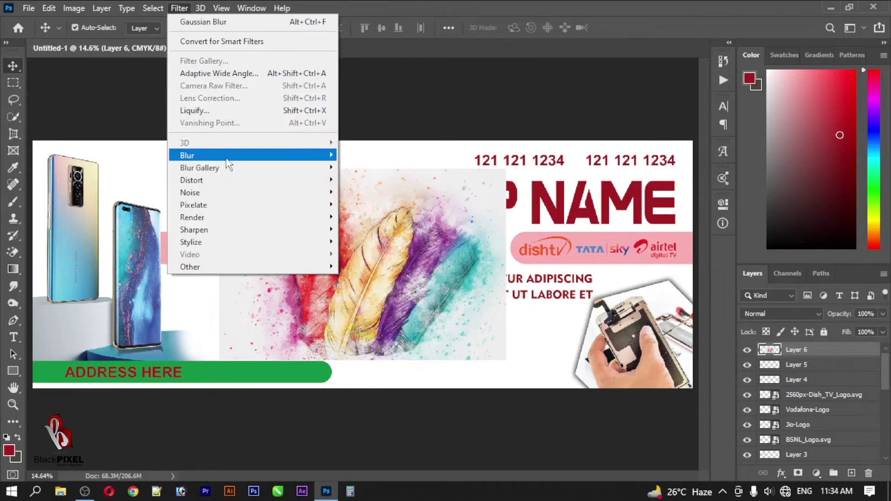
{"action": "left_click", "coordinate": [365, 205]}
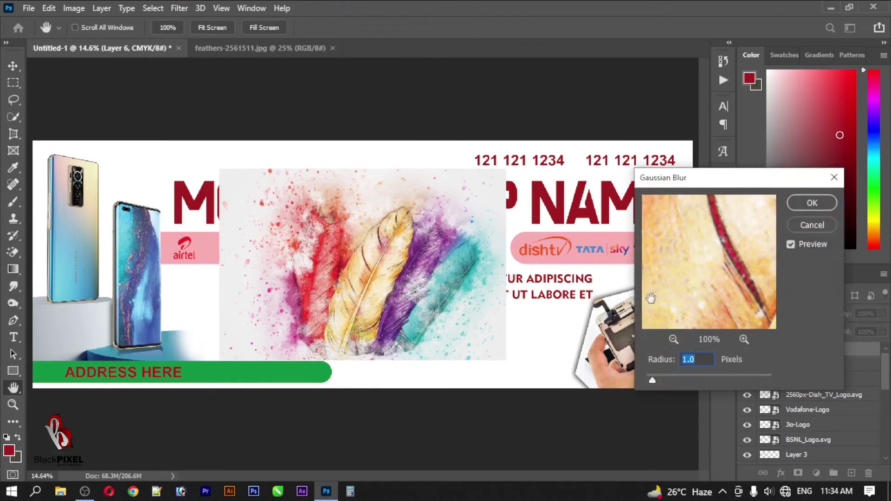
{"action": "mouse_move", "coordinate": [719, 378]}
{"action": "left_mouse_down"}
{"action": "mouse_move", "coordinate": [770, 374]}
{"action": "mouse_move", "coordinate": [737, 377]}
{"action": "left_mouse_up"}
Enlarge the blurred feathers layer across the banner and flip it horizontally.
{"action": "left_click", "coordinate": [809, 202]}
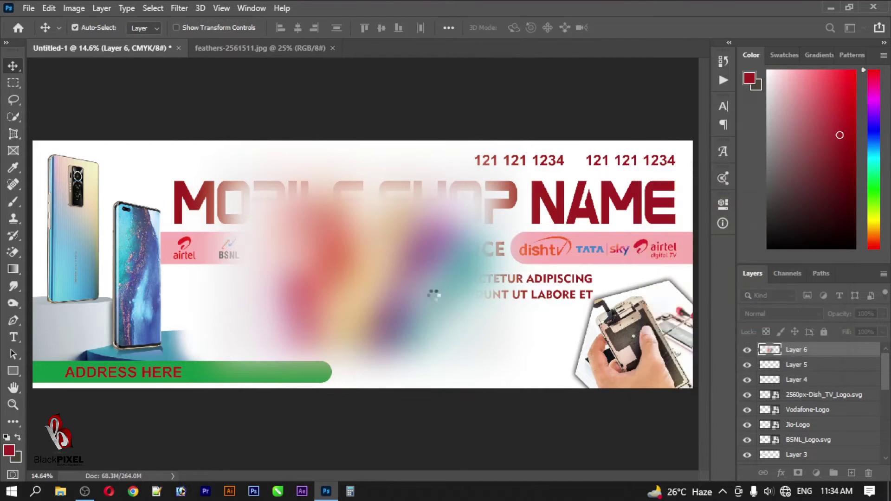
{"action": "right_click", "coordinate": [435, 259]}
{"action": "key", "text": "Escape"}
{"action": "key", "text": "ctrl+t"}
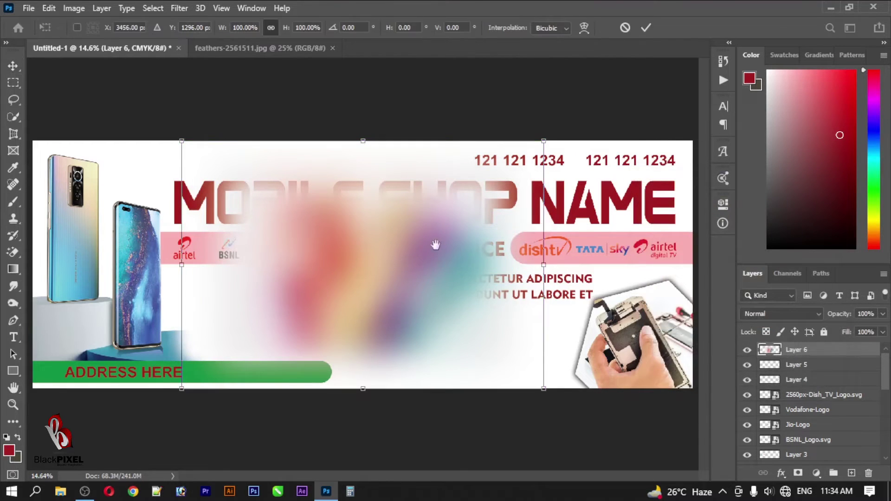
{"action": "key", "text": "ctrl+minus"}
{"action": "key", "text": "ctrl+minus"}
{"action": "key", "text": "ctrl+minus"}
{"action": "mouse_move", "coordinate": [440, 212]}
{"action": "left_mouse_down"}
{"action": "mouse_move", "coordinate": [542, 184]}
{"action": "mouse_move", "coordinate": [627, 176]}
{"action": "left_mouse_up"}
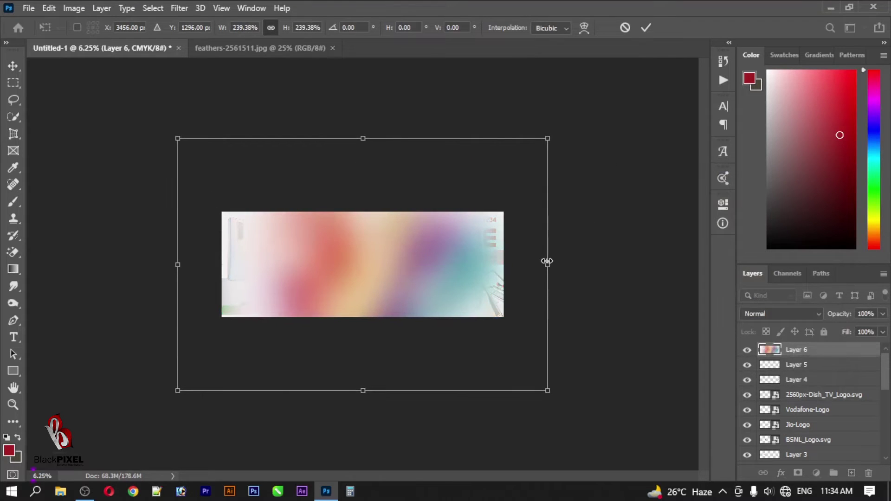
{"action": "left_click_drag", "start_coordinate": [548, 261], "coordinate": [599, 261]}
{"action": "right_click", "coordinate": [472, 259]}
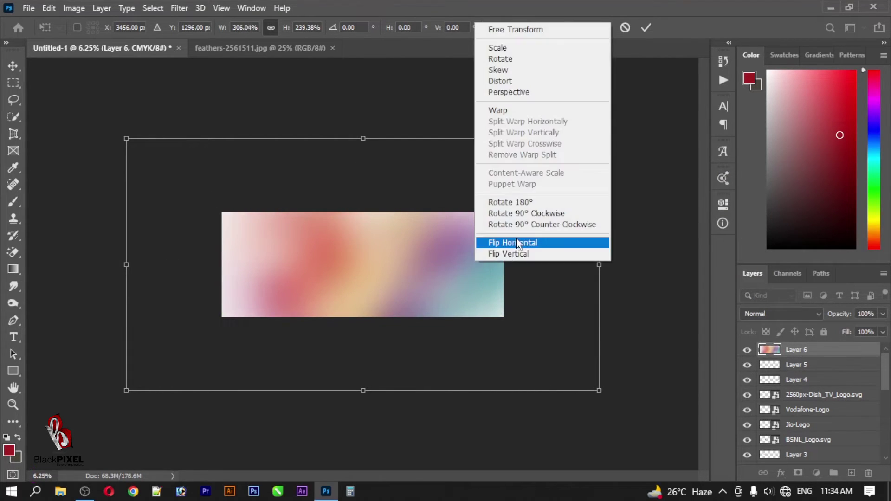
{"action": "left_click", "coordinate": [517, 243]}
{"action": "double_click", "coordinate": [457, 259]}
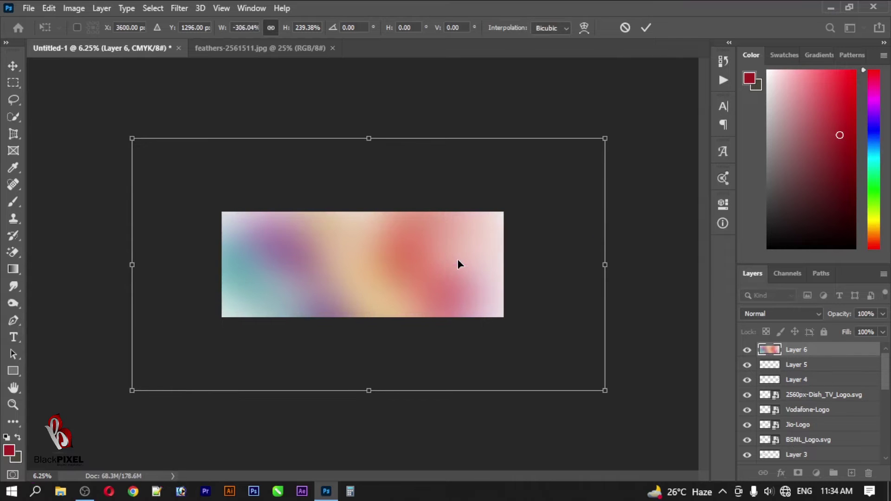
Send the backdrop behind all layers and deepen it with Levels black input 65.
{"action": "key", "text": "ctrl+shift+bracketleft"}
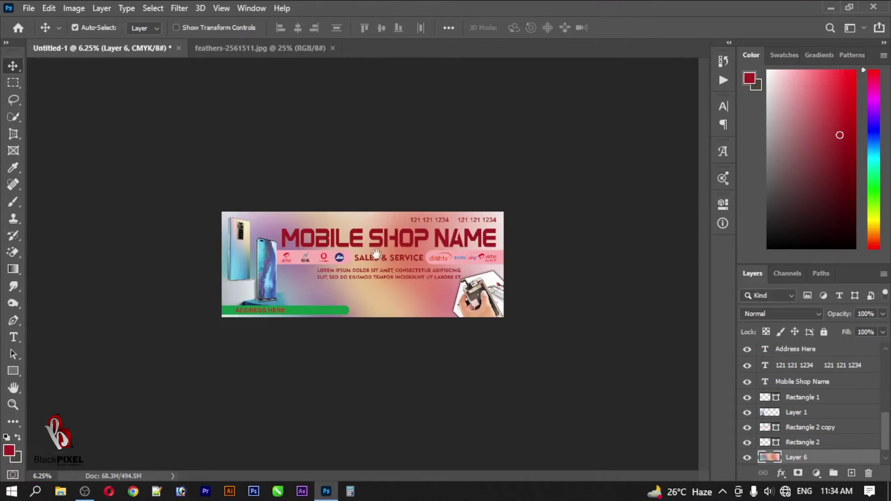
{"action": "key", "text": "ctrl+0"}
{"action": "key", "text": "ctrl+l"}
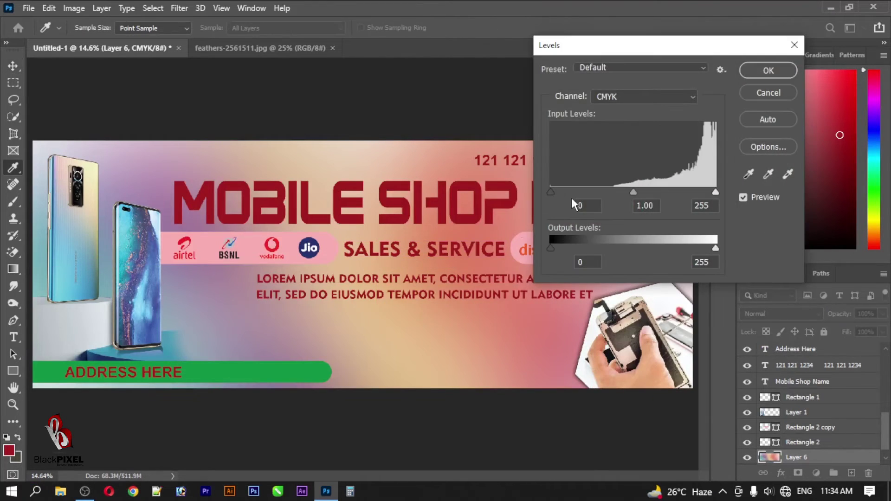
{"action": "left_click_drag", "start_coordinate": [550, 191], "coordinate": [592, 192]}
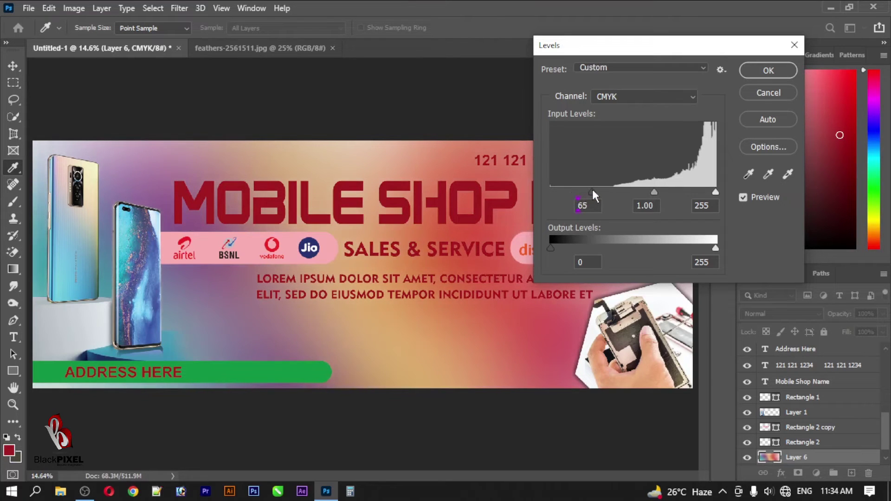
{"action": "left_click", "coordinate": [766, 71]}
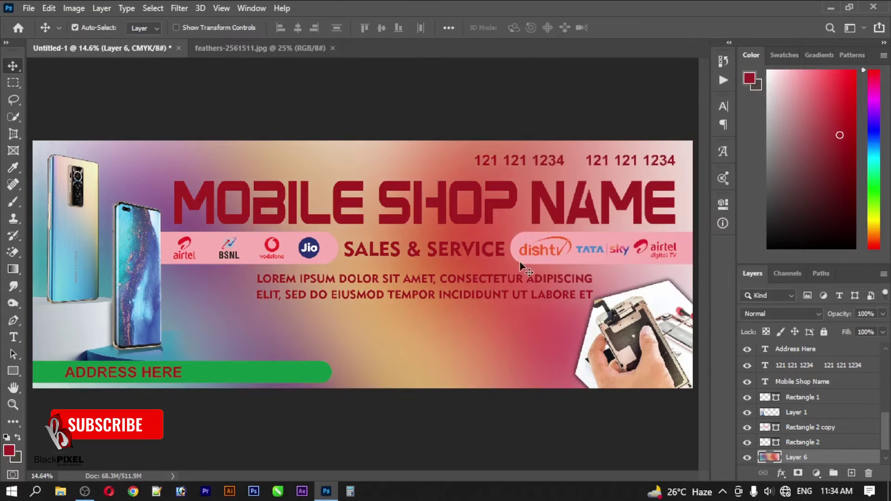
Fill the left logo bar (Rectangle 2 copy) with light grey at K 20.
{"action": "left_click", "coordinate": [771, 428]}
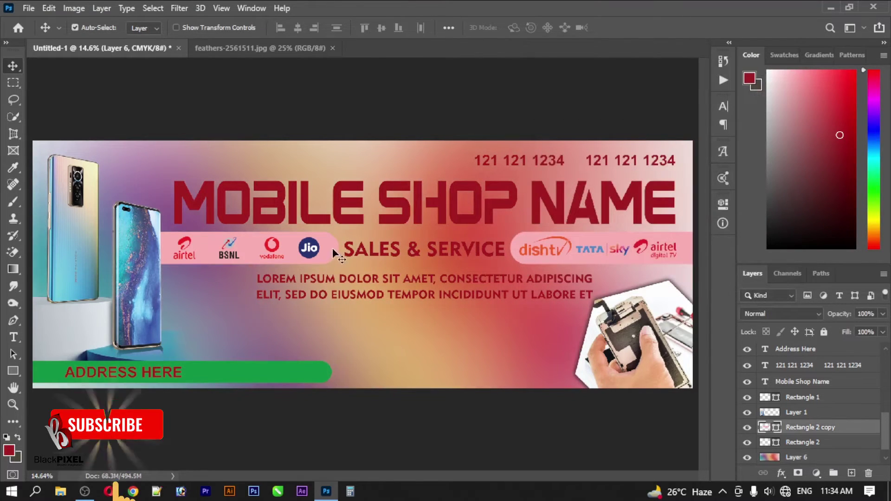
{"action": "double_click", "coordinate": [771, 426]}
{"action": "left_click_drag", "start_coordinate": [139, 217], "coordinate": [509, 173]}
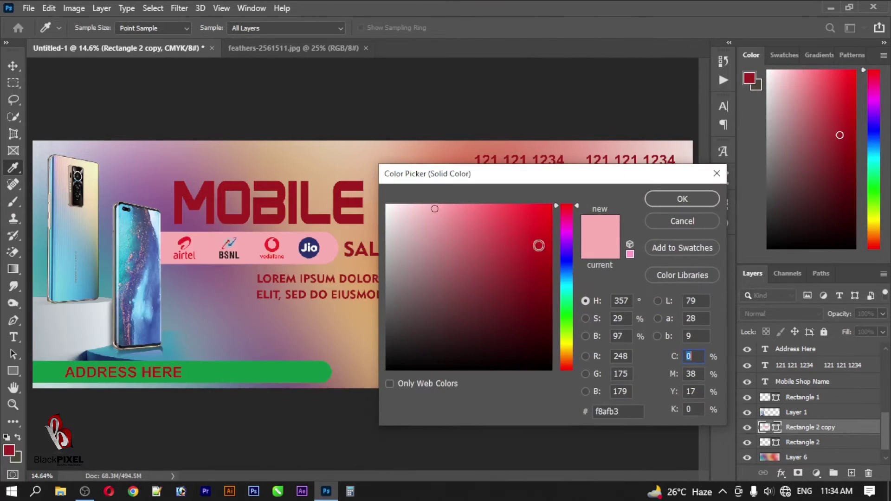
{"action": "left_click", "coordinate": [387, 205]}
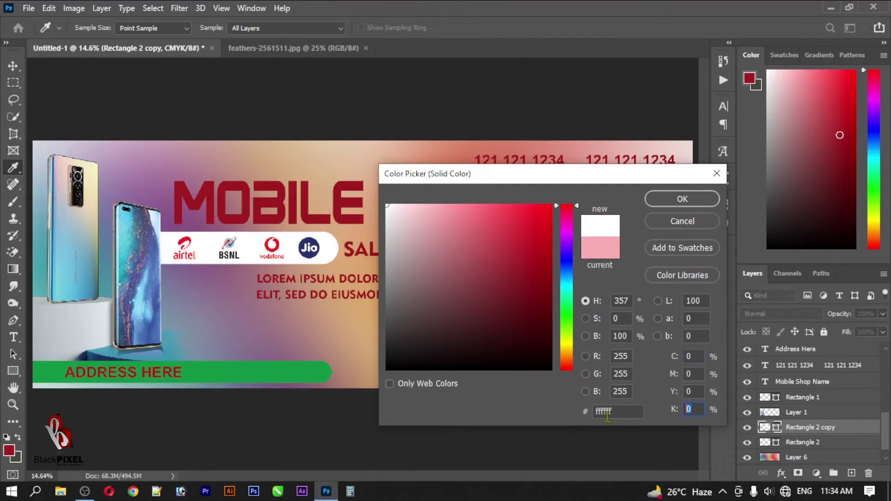
{"action": "type", "text": "20"}
{"action": "key", "text": "Return"}
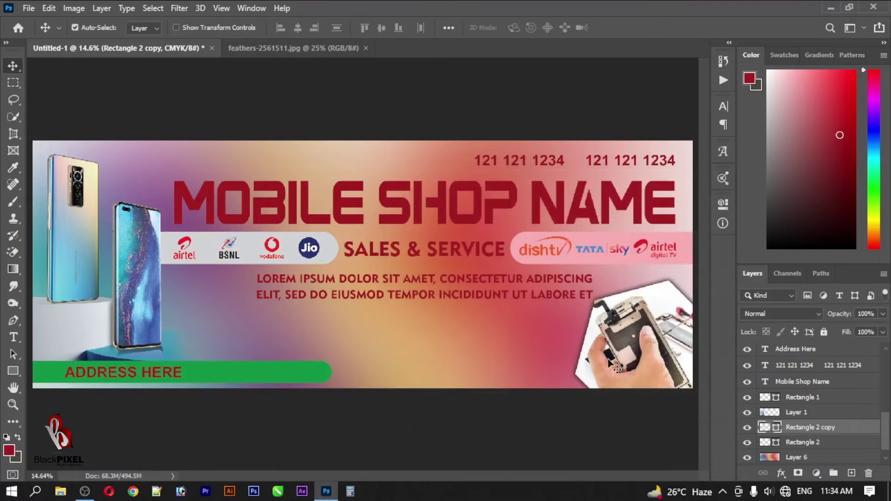
Fill the right logo bar (Rectangle 2) with light grey, value 10.
{"action": "left_click", "coordinate": [755, 442]}
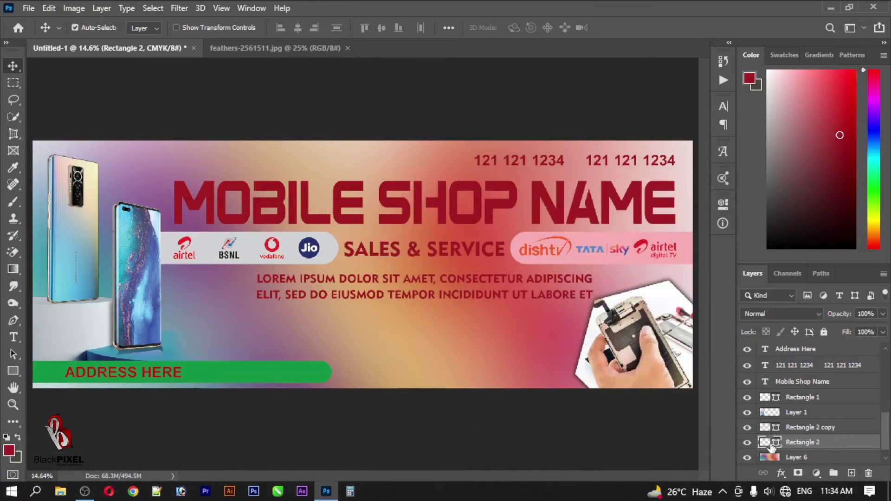
{"action": "double_click", "coordinate": [772, 443]}
{"action": "left_click", "coordinate": [387, 205]}
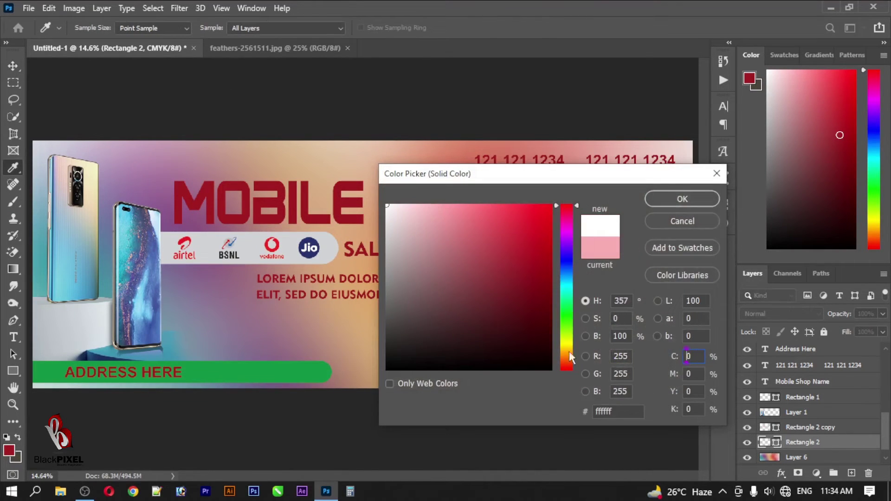
{"action": "type", "text": "10"}
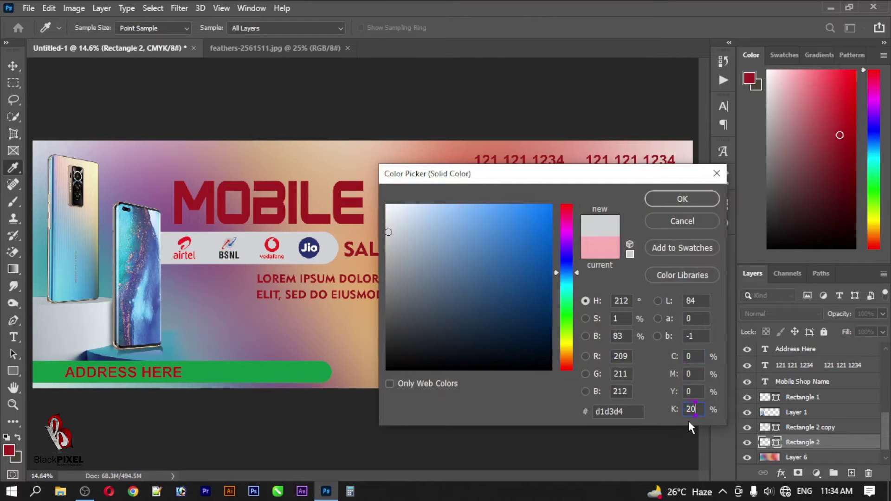
{"action": "key", "text": "Return"}
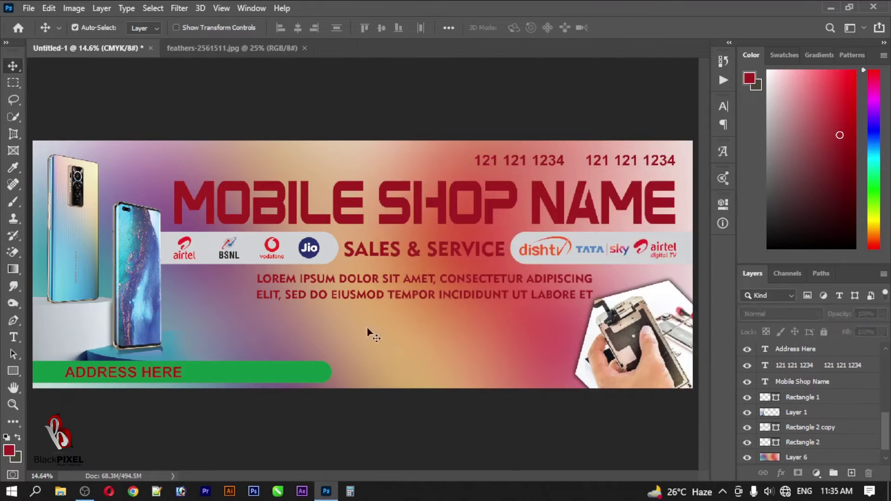
Colour the Lorem ipsum paragraph text black (000000).
{"action": "left_click", "coordinate": [388, 291]}
{"action": "key", "text": "t"}
{"action": "left_click", "coordinate": [522, 28]}
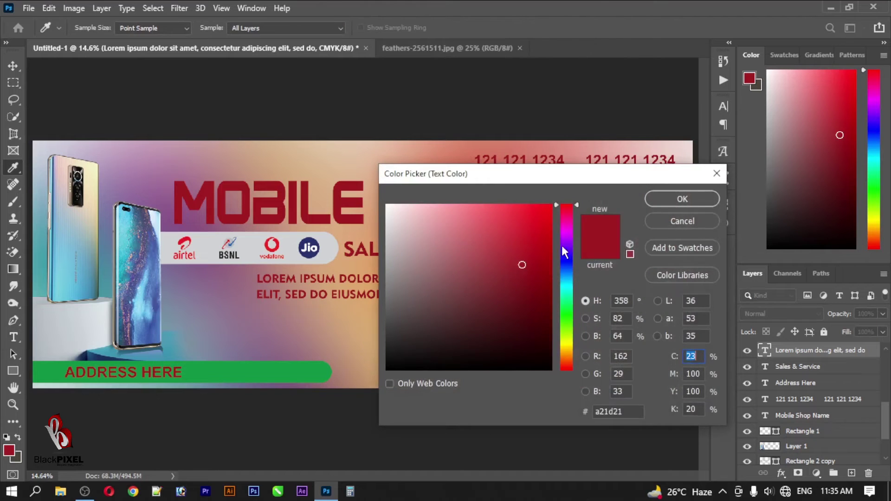
{"action": "type", "text": "000000"}
{"action": "key", "text": "Return"}
Colour the SALES & SERVICE text dark green.
{"action": "left_click", "coordinate": [475, 246]}
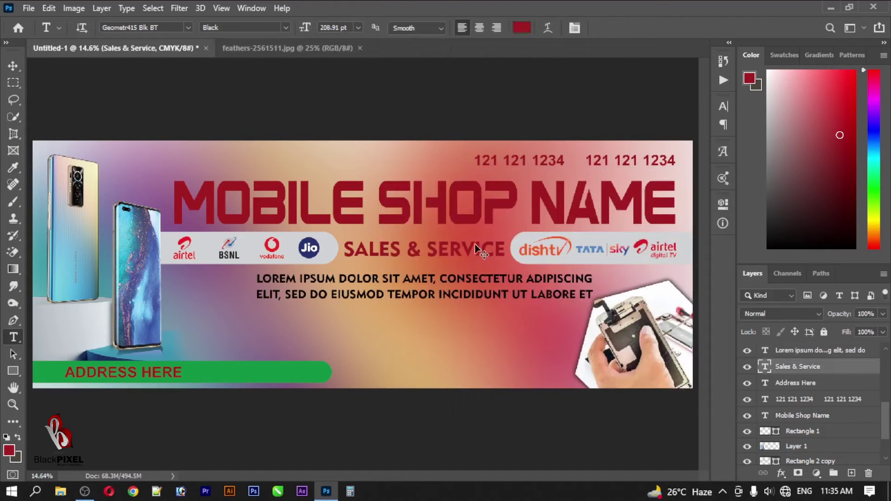
{"action": "left_click", "coordinate": [520, 29]}
{"action": "left_click", "coordinate": [567, 318]}
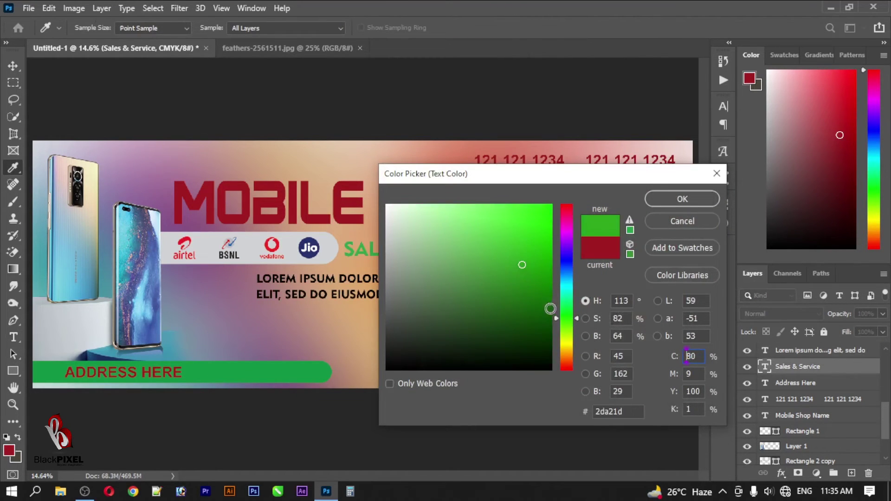
{"action": "left_click", "coordinate": [552, 317]}
{"action": "key", "text": "Return"}
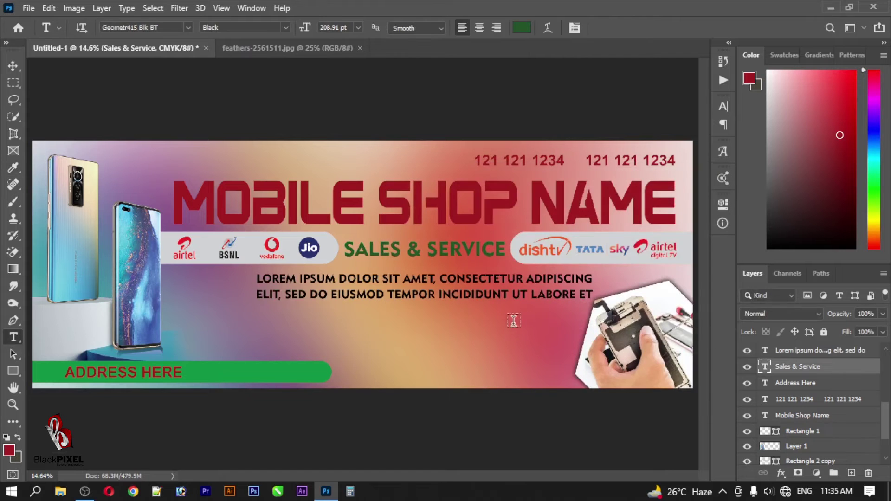
{"action": "key", "text": "v"}
{"action": "left_click", "coordinate": [308, 48]}
Close the feathers image, open Accessories.psd and copy all its accessory layers into the banner.
{"action": "left_click", "coordinate": [360, 48]}
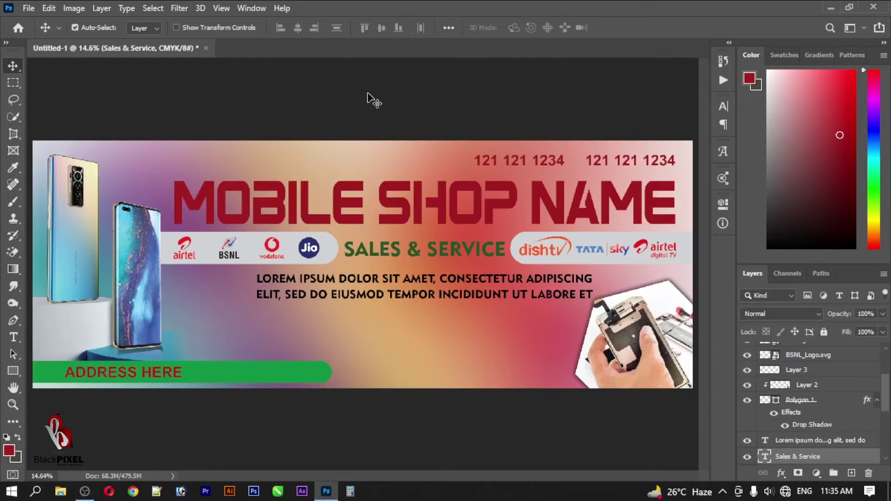
{"action": "key", "text": "ctrl"}
{"action": "key", "text": "ctrl+o"}
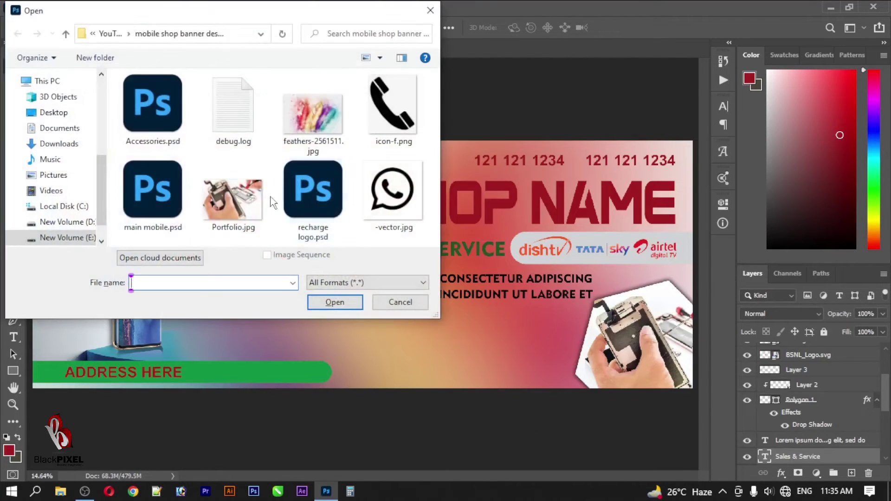
{"action": "left_click", "coordinate": [166, 132]}
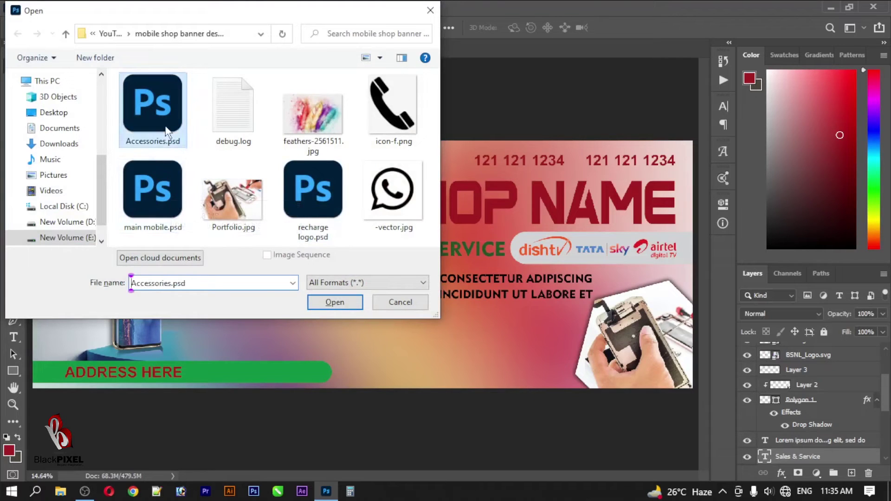
{"action": "double_click", "coordinate": [161, 118]}
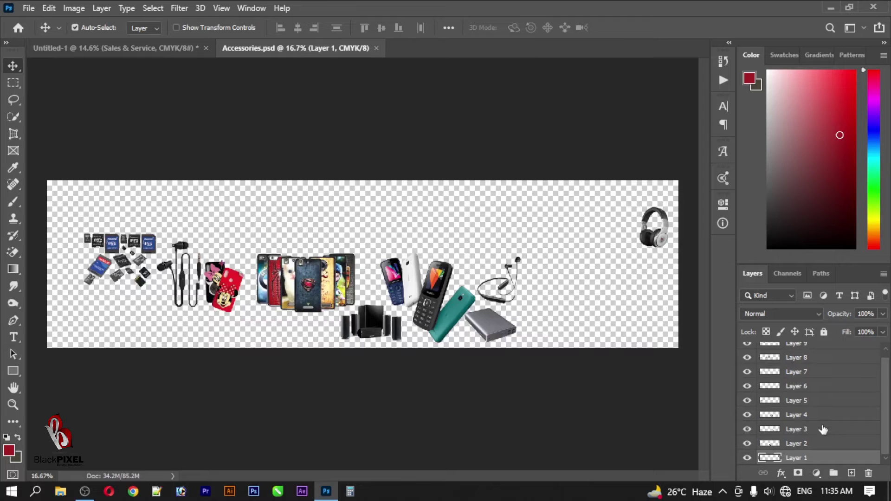
{"action": "scroll", "coordinate": [823, 429], "scroll_direction": "up", "scroll_amount": 1}
{"action": "left_click", "coordinate": [822, 353], "text": "shift"}
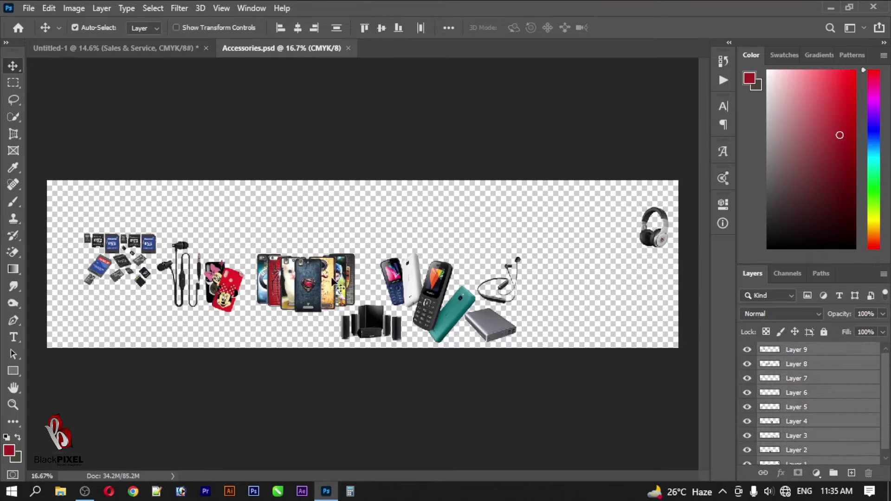
{"action": "left_click_drag", "start_coordinate": [334, 280], "coordinate": [285, 280]}
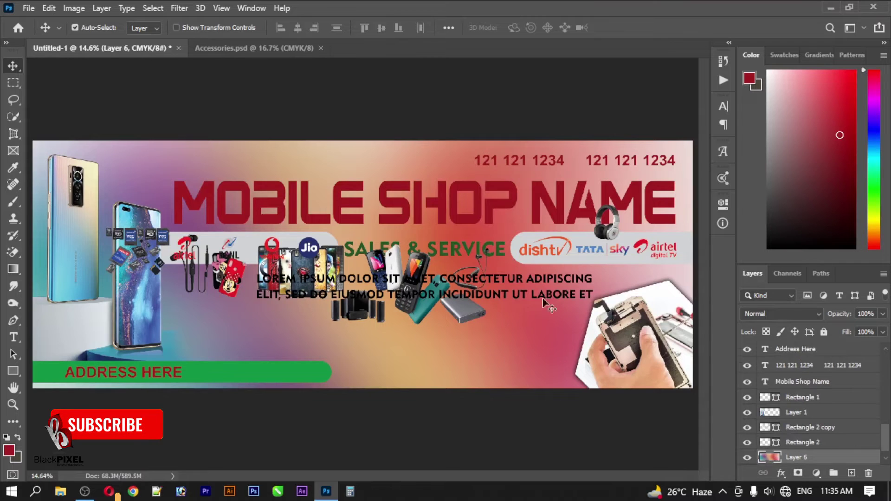
Roughly place headphones, power bank, memory cards, earphones, cases, speakers and feature phones below the text.
{"action": "left_click_drag", "start_coordinate": [549, 305], "coordinate": [634, 352]}
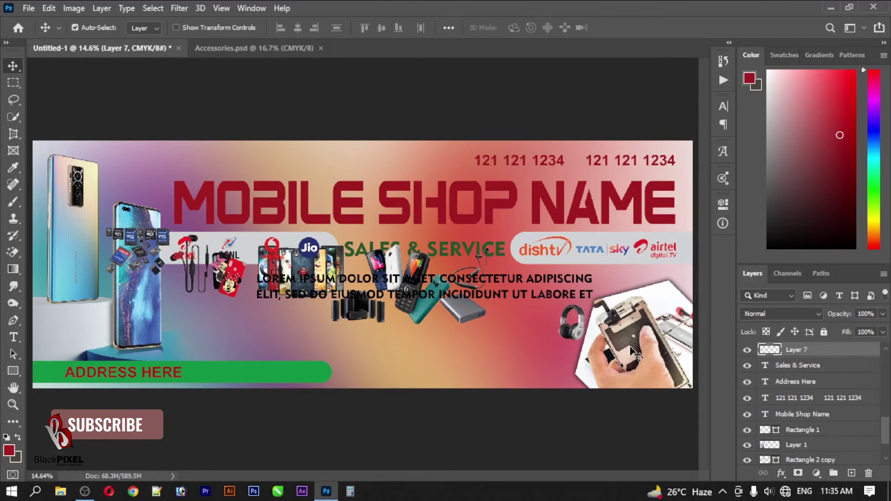
{"action": "left_click_drag", "start_coordinate": [572, 324], "coordinate": [567, 320]}
{"action": "left_click_drag", "start_coordinate": [464, 316], "coordinate": [550, 371]}
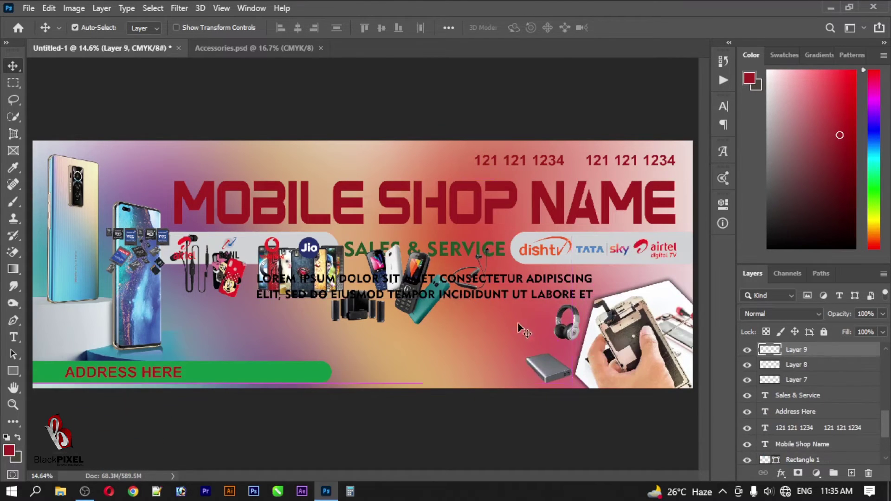
{"action": "left_click_drag", "start_coordinate": [132, 239], "coordinate": [188, 297]}
{"action": "left_click_drag", "start_coordinate": [191, 263], "coordinate": [247, 330]}
{"action": "mouse_move", "coordinate": [230, 288]}
{"action": "left_mouse_down"}
{"action": "mouse_move", "coordinate": [316, 360]}
{"action": "mouse_move", "coordinate": [299, 332]}
{"action": "left_mouse_up"}
{"action": "left_click_drag", "start_coordinate": [263, 271], "coordinate": [348, 361]}
{"action": "left_click_drag", "start_coordinate": [359, 307], "coordinate": [459, 352]}
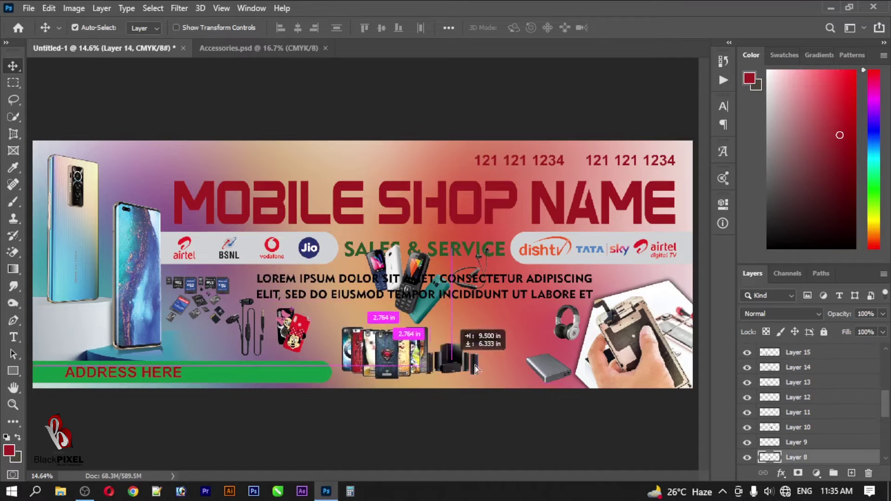
{"action": "mouse_move", "coordinate": [430, 320]}
{"action": "left_mouse_down"}
{"action": "mouse_move", "coordinate": [453, 367]}
{"action": "mouse_move", "coordinate": [483, 369]}
{"action": "mouse_move", "coordinate": [438, 371]}
{"action": "left_mouse_up"}
{"action": "mouse_move", "coordinate": [477, 277]}
{"action": "left_mouse_down"}
{"action": "mouse_move", "coordinate": [426, 330]}
{"action": "mouse_move", "coordinate": [533, 327]}
{"action": "left_mouse_up"}
Fine-tune the accessories: shift feature phones and cases, separate the Minnie case, enlarge the speakers.
{"action": "left_click", "coordinate": [511, 368]}
{"action": "left_click_drag", "start_coordinate": [511, 369], "coordinate": [495, 360]}
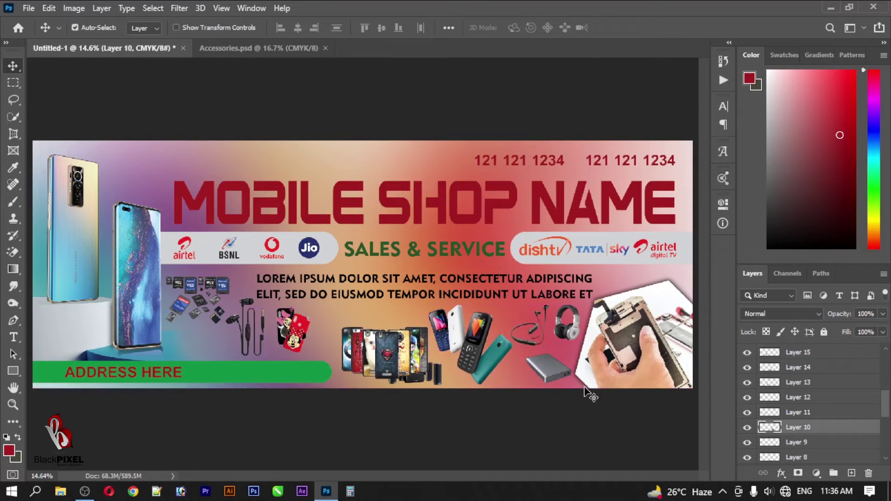
{"action": "left_click_drag", "start_coordinate": [395, 362], "coordinate": [390, 332]}
{"action": "left_click_drag", "start_coordinate": [422, 376], "coordinate": [297, 348]}
{"action": "left_click_drag", "start_coordinate": [385, 325], "coordinate": [387, 346]}
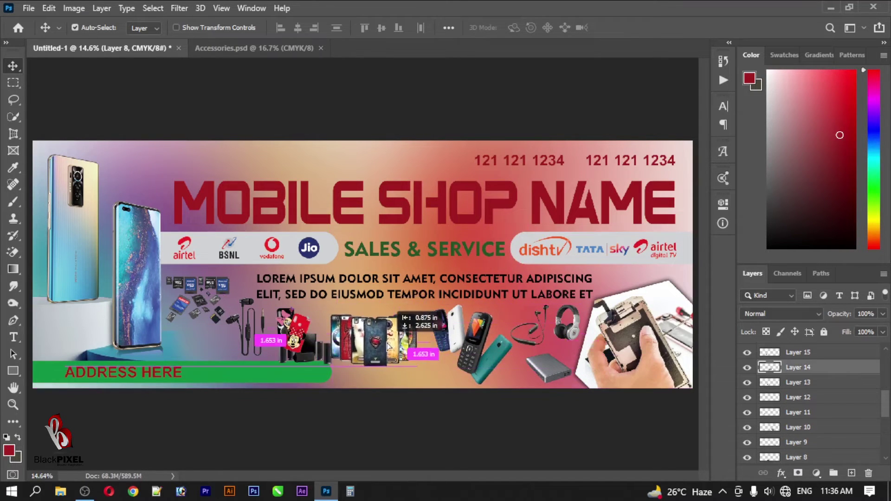
{"action": "scroll", "coordinate": [268, 370], "scroll_direction": "up", "scroll_amount": 3}
{"action": "left_click_drag", "start_coordinate": [332, 306], "coordinate": [455, 392]}
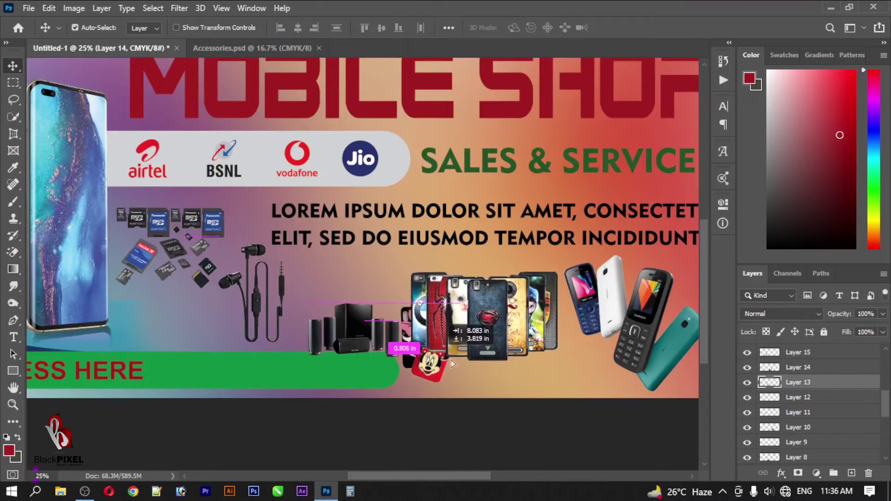
{"action": "left_click_drag", "start_coordinate": [341, 339], "coordinate": [341, 308]}
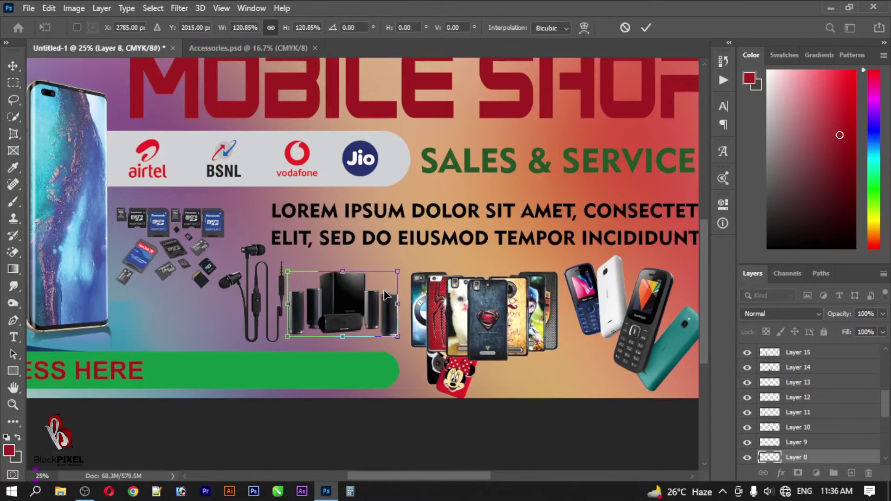
{"action": "left_click", "coordinate": [450, 378]}
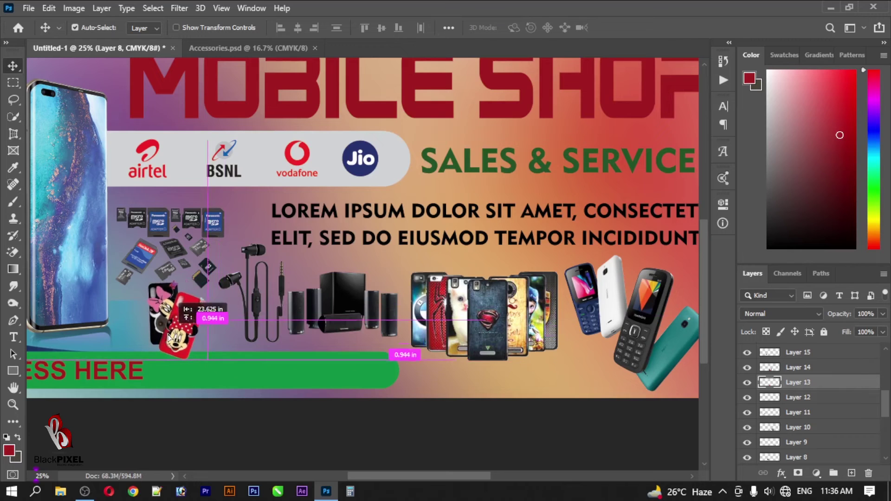
Put the shrunken Minnie case beside the earphones and line up the speakers and phone cases evenly.
{"action": "left_click_drag", "start_coordinate": [448, 378], "coordinate": [172, 307]}
{"action": "key", "text": "ctrl+t"}
{"action": "left_click_drag", "start_coordinate": [199, 353], "coordinate": [192, 346]}
{"action": "key", "text": "Return"}
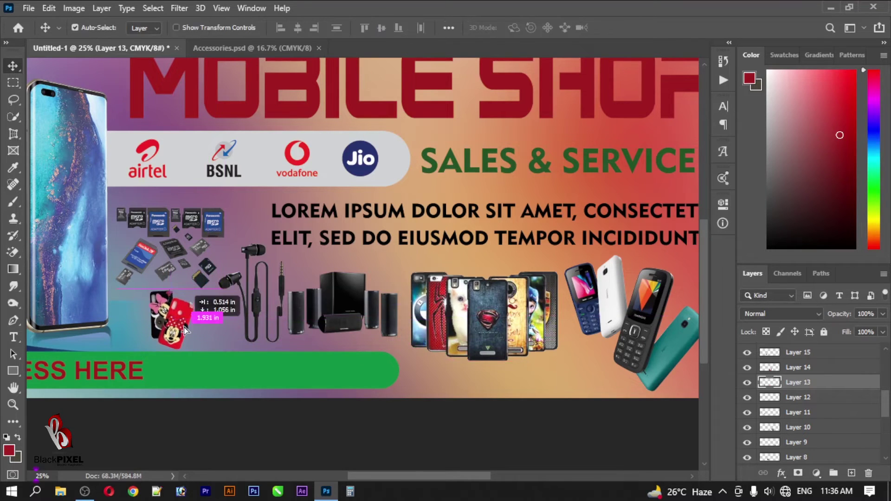
{"action": "left_click_drag", "start_coordinate": [168, 310], "coordinate": [172, 317]}
{"action": "left_click_drag", "start_coordinate": [336, 315], "coordinate": [346, 316]}
{"action": "left_click_drag", "start_coordinate": [487, 321], "coordinate": [496, 328]}
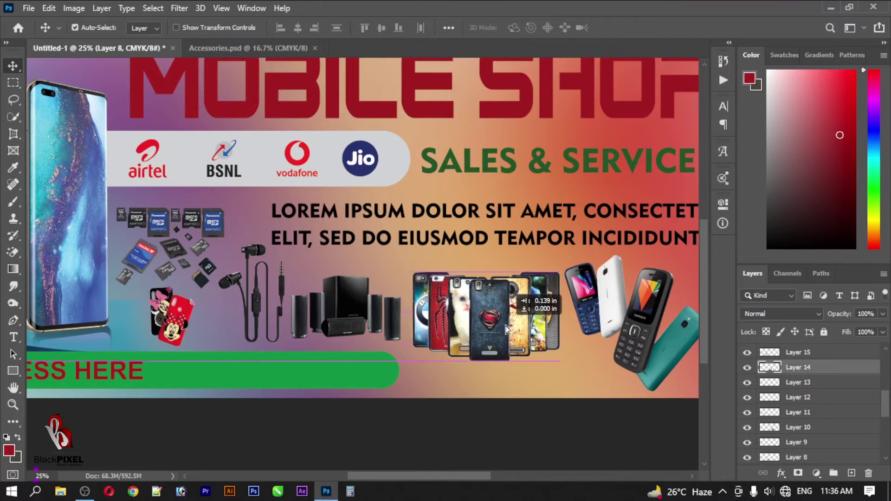
{"action": "left_click_drag", "start_coordinate": [672, 328], "coordinate": [492, 332]}
{"action": "left_click_drag", "start_coordinate": [324, 325], "coordinate": [320, 325]}
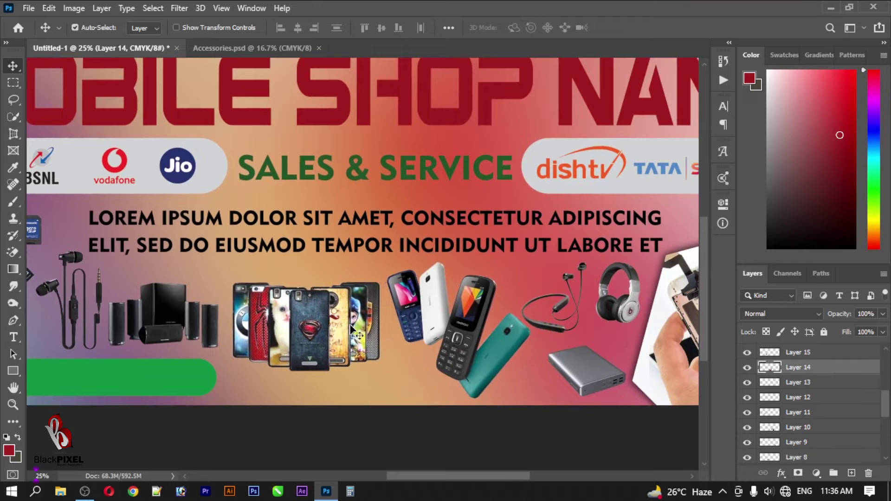
Zoom and pan back out so the whole banner fits on screen.
{"action": "scroll", "coordinate": [502, 294], "scroll_direction": "down", "scroll_amount": 3}
{"action": "scroll", "coordinate": [502, 295], "scroll_direction": "down", "scroll_amount": 1}
{"action": "scroll", "coordinate": [502, 294], "scroll_direction": "up", "scroll_amount": 1}
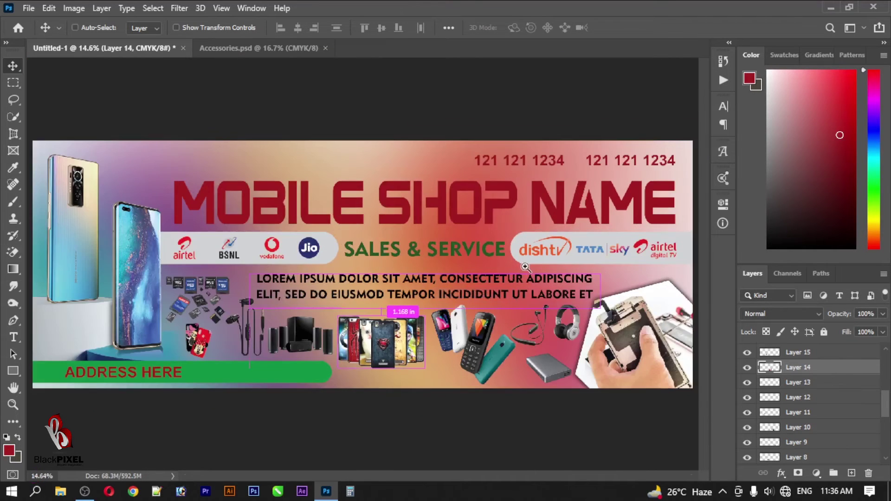
{"action": "scroll", "coordinate": [503, 294], "scroll_direction": "up", "scroll_amount": 1}
{"action": "left_click_drag", "start_coordinate": [579, 181], "coordinate": [393, 251]}
{"action": "right_click", "coordinate": [393, 251]}
{"action": "left_click", "coordinate": [409, 267]}
{"action": "right_click", "coordinate": [423, 251]}
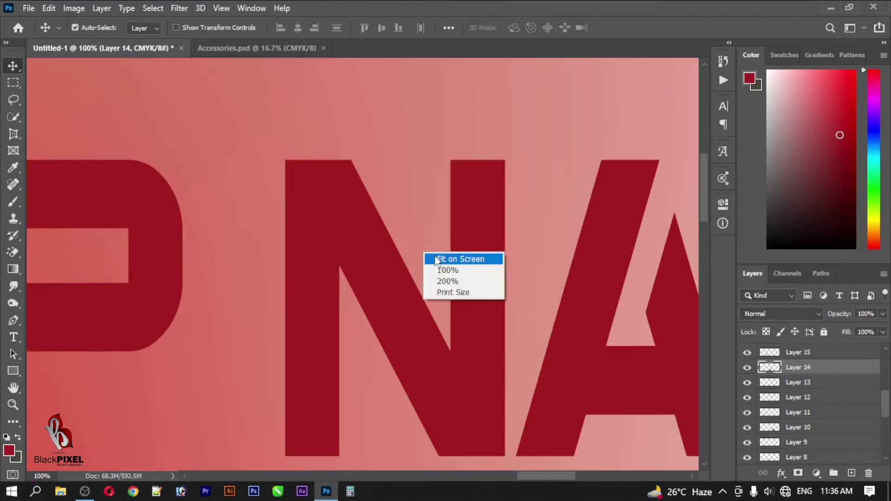
{"action": "left_click", "coordinate": [428, 255]}
Give the MOBILE SHOP NAME layer a deep navy Color Overlay.
{"action": "left_click", "coordinate": [464, 204]}
{"action": "left_click", "coordinate": [782, 474]}
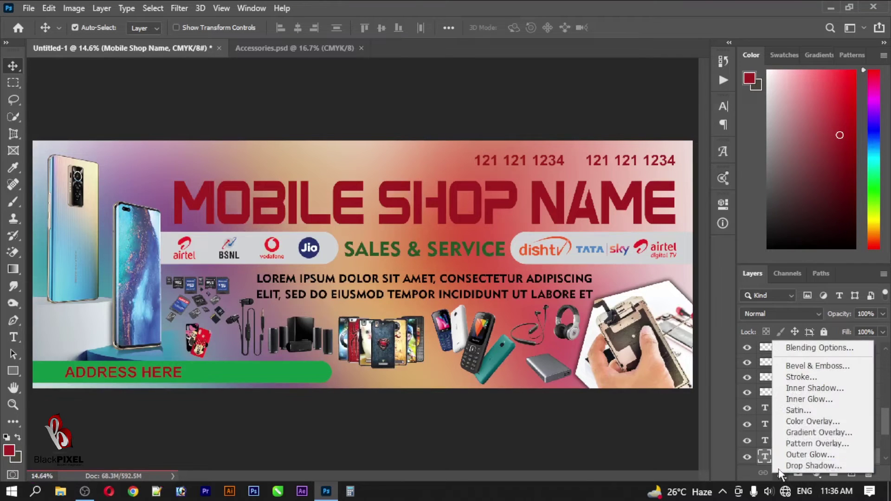
{"action": "left_click", "coordinate": [813, 421]}
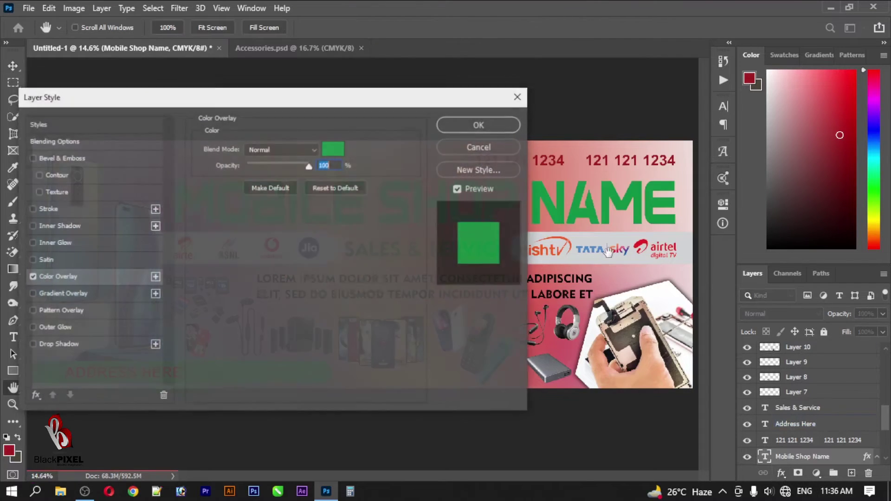
{"action": "left_click", "coordinate": [334, 149]}
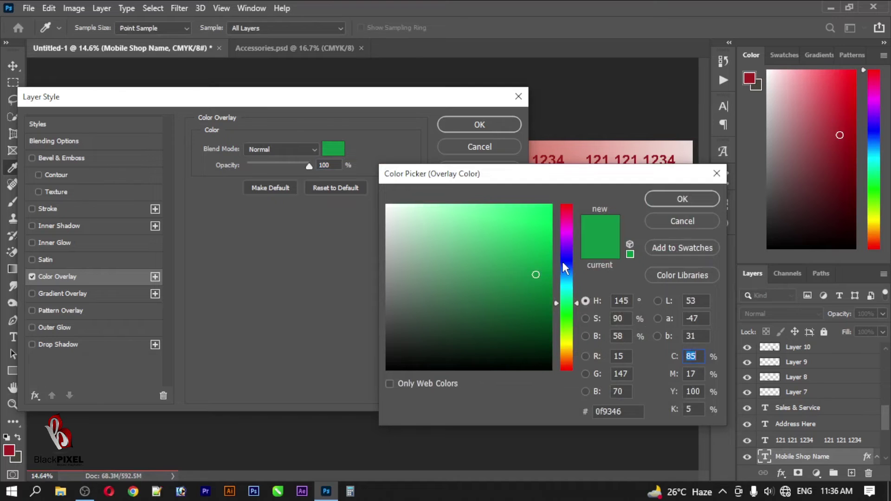
{"action": "left_click", "coordinate": [563, 262]}
{"action": "left_click_drag", "start_coordinate": [550, 299], "coordinate": [563, 300]}
{"action": "key", "text": "Return"}
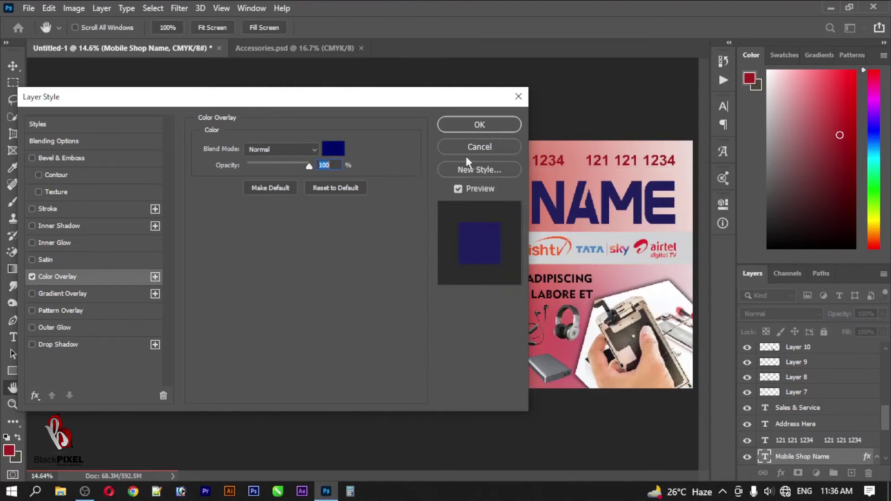
{"action": "left_click_drag", "start_coordinate": [466, 97], "coordinate": [838, 134]}
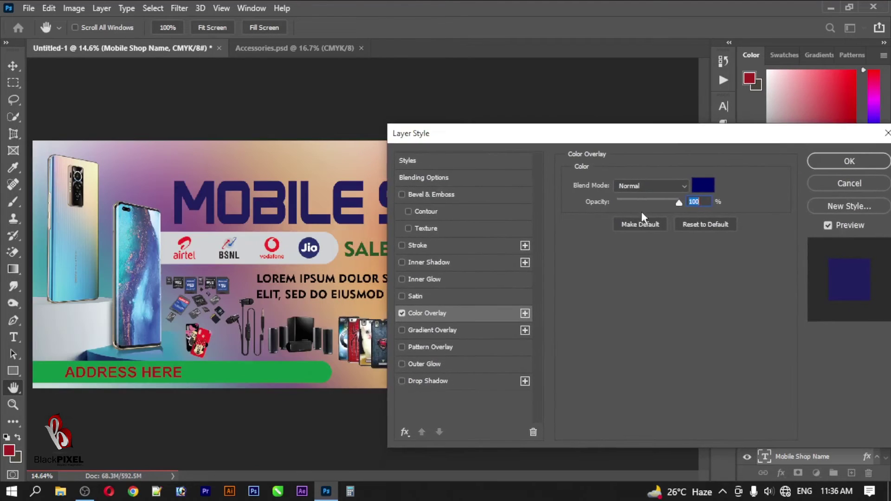
Add a drop shadow and a 19 px outside gradient stroke at -180° angle.
{"action": "left_click", "coordinate": [436, 379]}
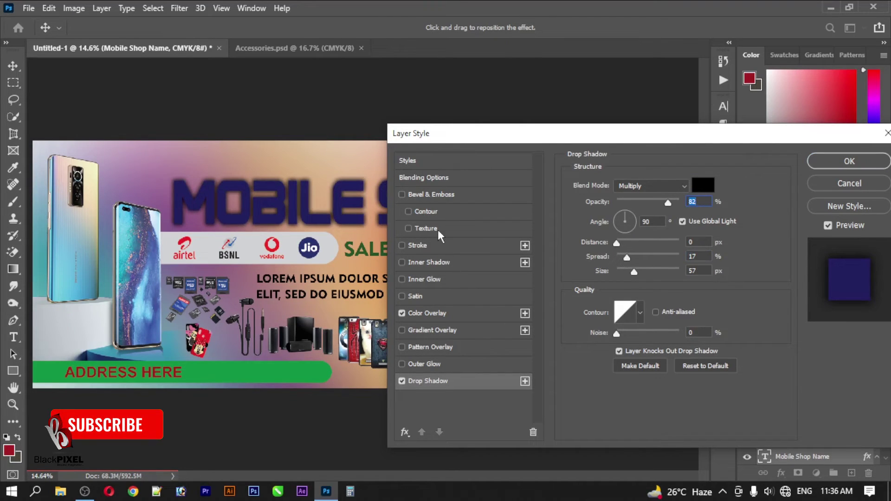
{"action": "left_click", "coordinate": [464, 245]}
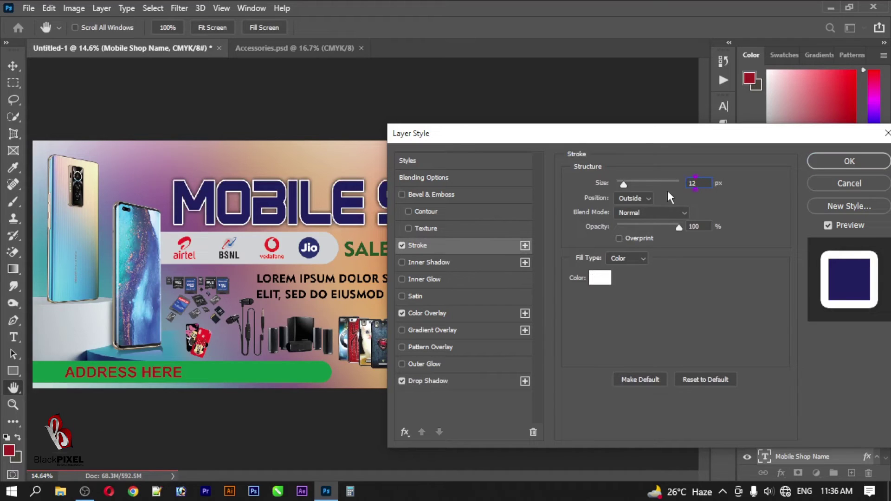
{"action": "scroll", "coordinate": [701, 182], "scroll_direction": "up", "scroll_amount": 5}
{"action": "scroll", "coordinate": [701, 182], "scroll_direction": "up", "scroll_amount": 2}
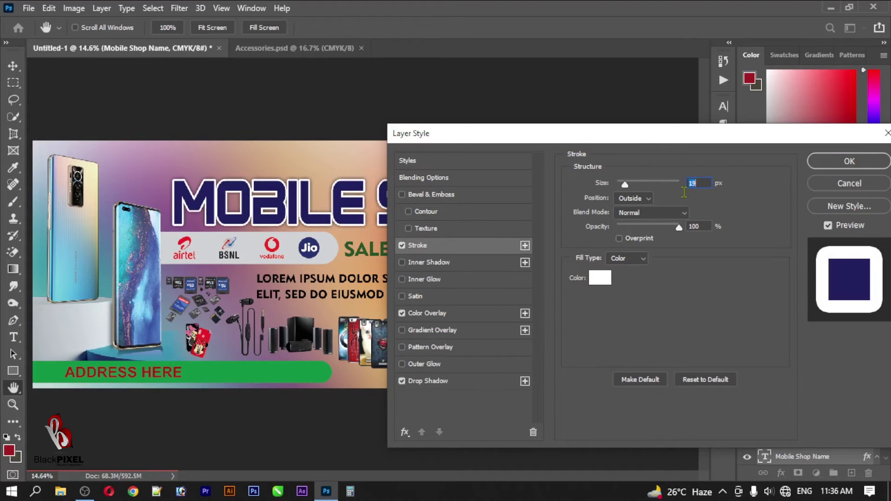
{"action": "left_click", "coordinate": [627, 258]}
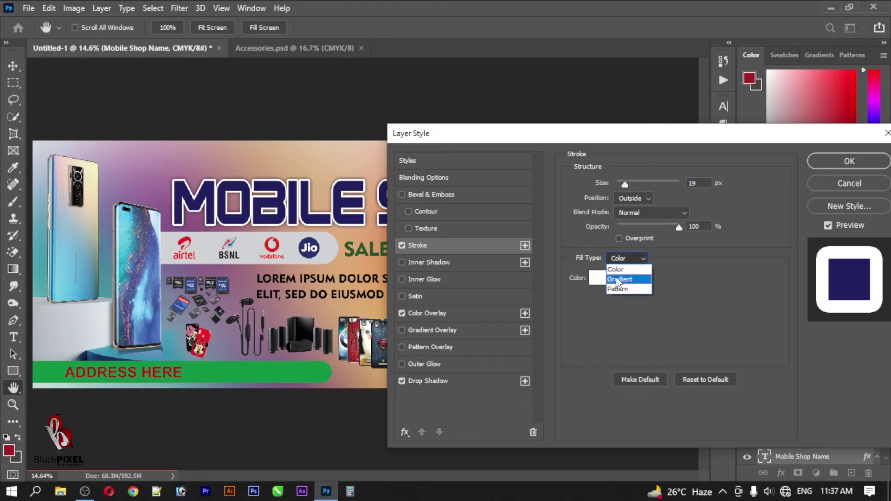
{"action": "left_click", "coordinate": [618, 279]}
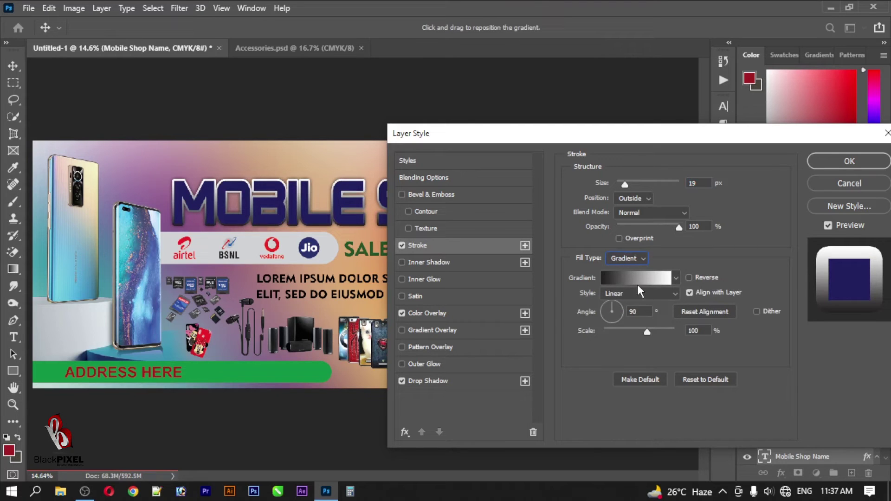
{"action": "left_click_drag", "start_coordinate": [617, 318], "coordinate": [586, 312]}
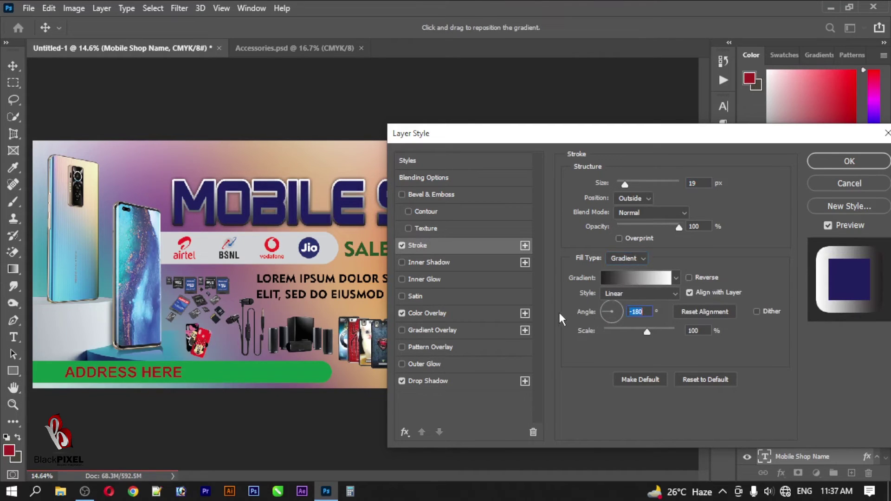
Add a pale yellow middle stop to the outline gradient.
{"action": "left_click", "coordinate": [617, 279]}
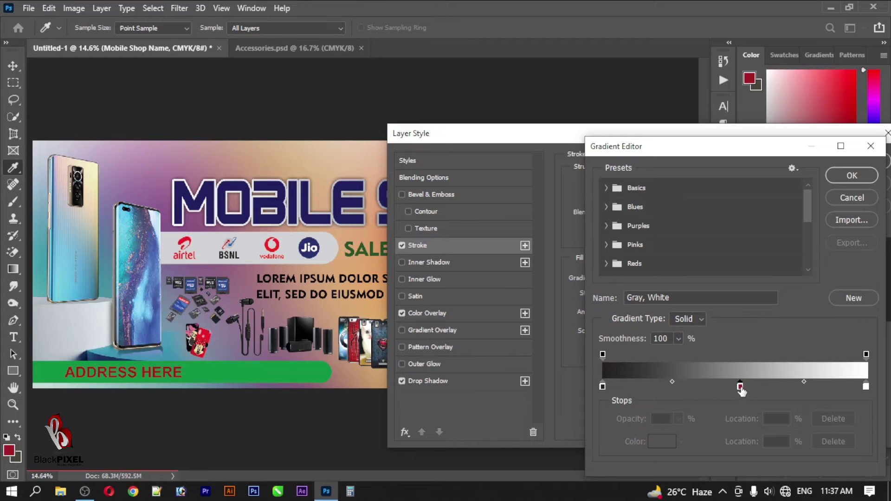
{"action": "double_click", "coordinate": [741, 387]}
{"action": "left_click_drag", "start_coordinate": [521, 263], "coordinate": [552, 204]}
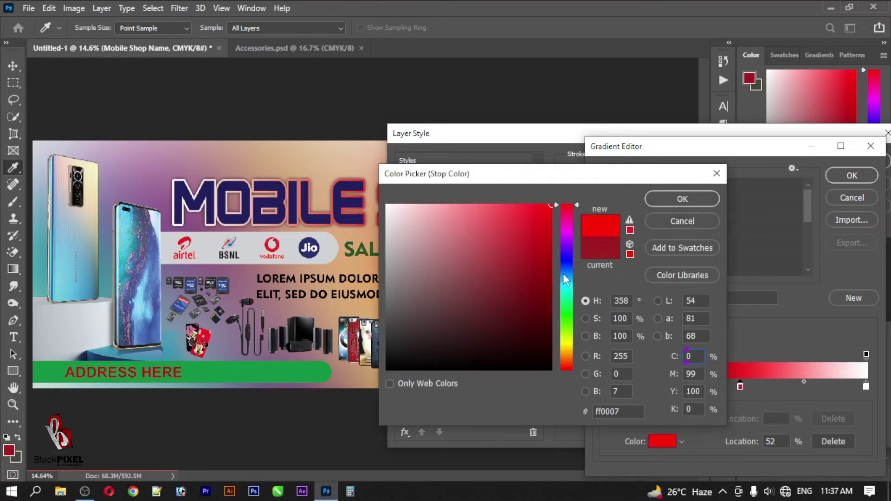
{"action": "left_click_drag", "start_coordinate": [566, 359], "coordinate": [569, 349]}
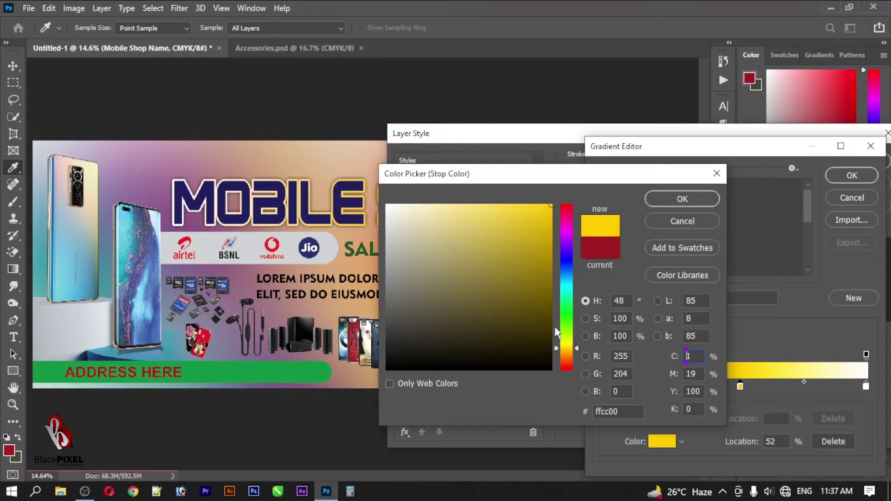
{"action": "left_click_drag", "start_coordinate": [521, 248], "coordinate": [493, 134]}
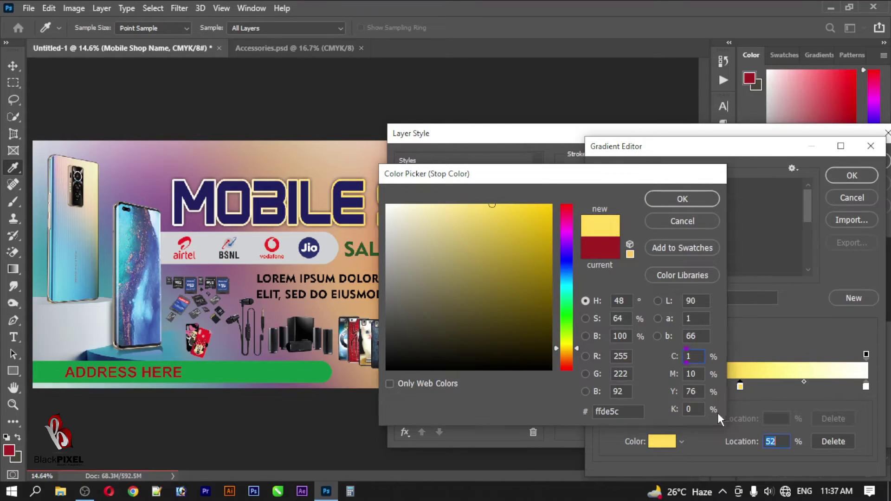
{"action": "key", "text": "Return"}
Set the gradient's left stop to bright green and right stop to dark orange.
{"action": "double_click", "coordinate": [600, 383]}
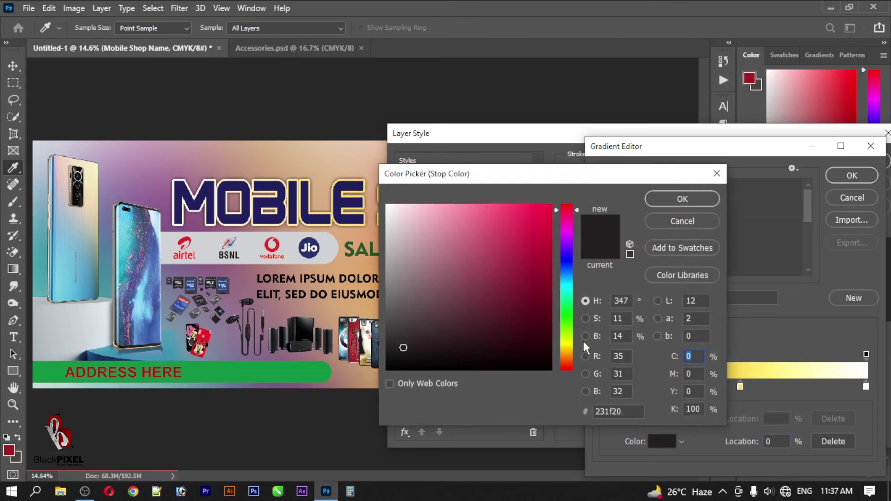
{"action": "left_click", "coordinate": [569, 319]}
{"action": "left_click_drag", "start_coordinate": [538, 312], "coordinate": [499, 168]}
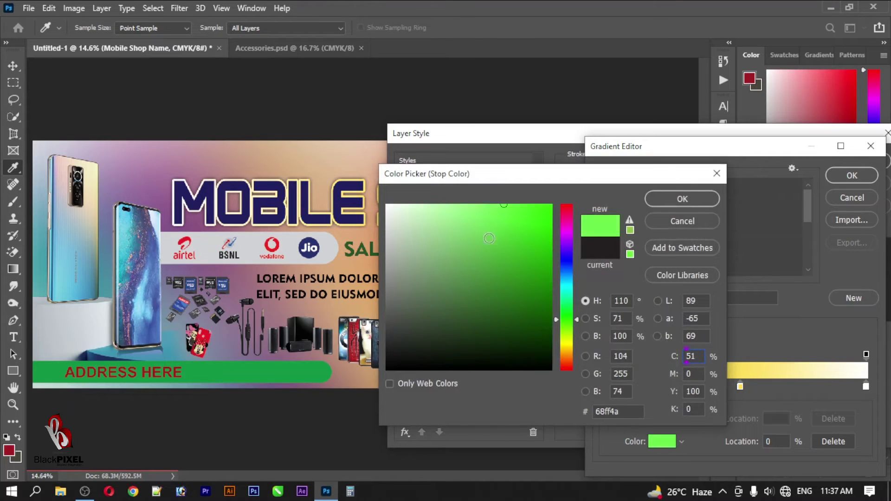
{"action": "key", "text": "Return"}
{"action": "double_click", "coordinate": [865, 387]}
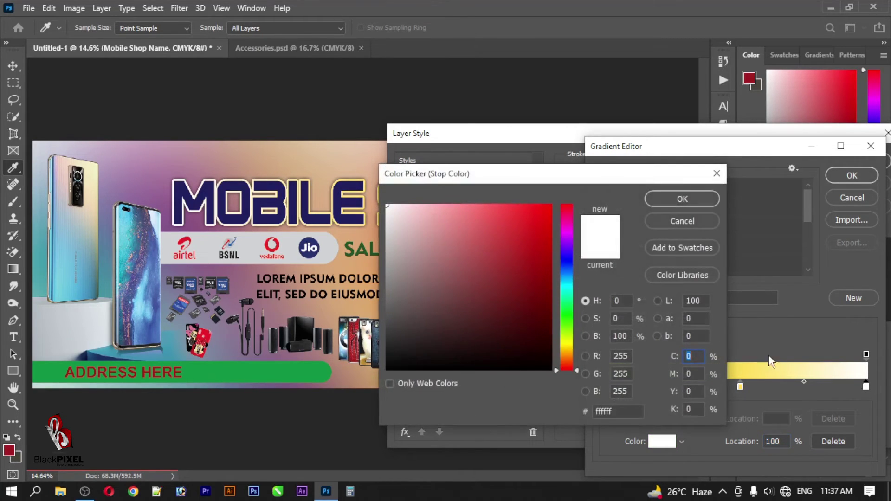
{"action": "left_click", "coordinate": [563, 353]}
{"action": "left_click", "coordinate": [474, 216]}
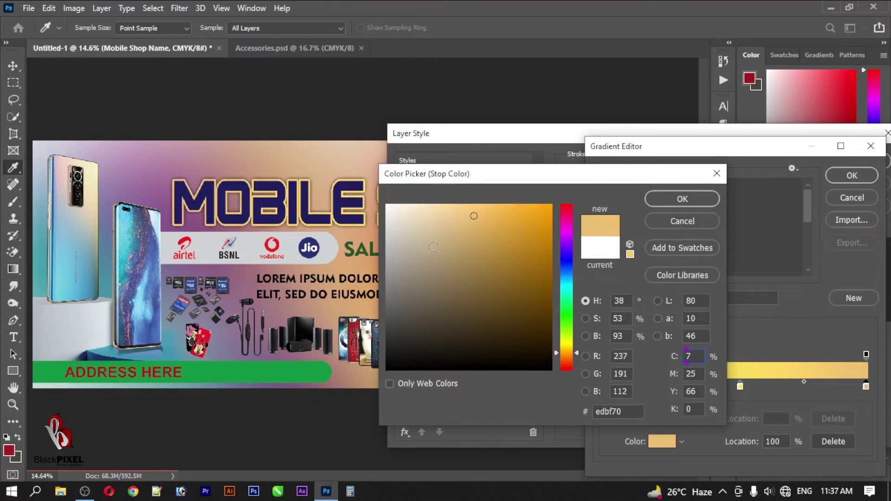
{"action": "mouse_move", "coordinate": [458, 221]}
{"action": "left_mouse_down"}
{"action": "mouse_move", "coordinate": [502, 251]}
{"action": "mouse_move", "coordinate": [553, 245]}
{"action": "left_mouse_up"}
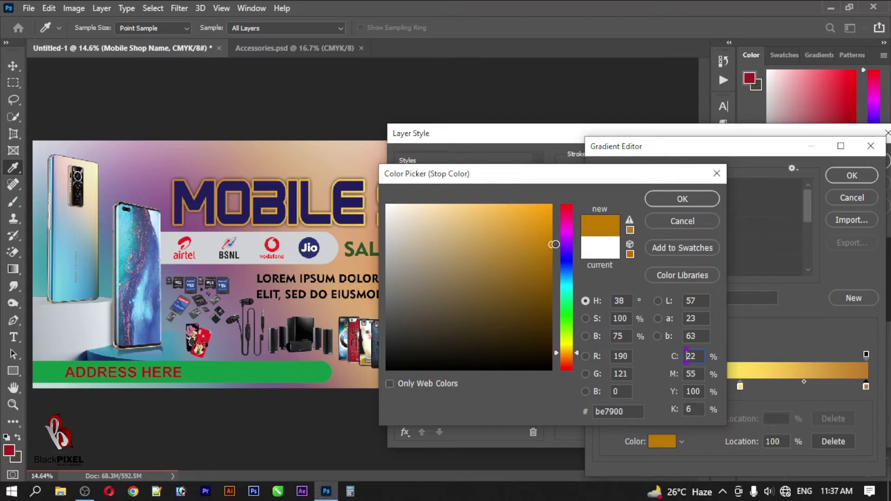
{"action": "left_click", "coordinate": [567, 358]}
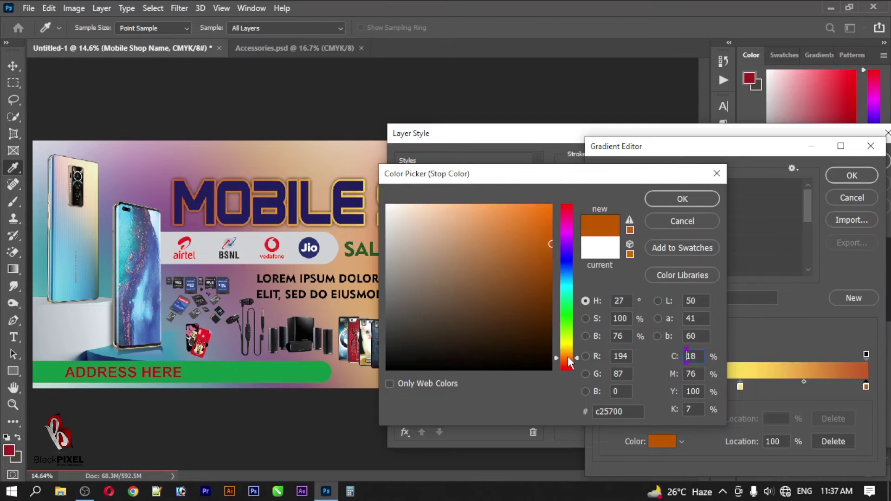
{"action": "key", "text": "Return"}
Accept the green-yellow-orange gradient, set its scale to 78% and apply the outline.
{"action": "left_click", "coordinate": [830, 172]}
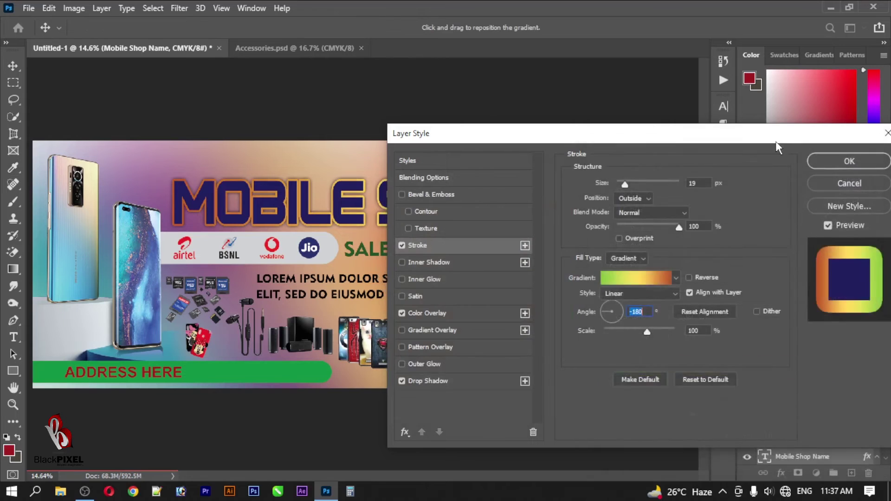
{"action": "mouse_move", "coordinate": [773, 139]}
{"action": "left_mouse_down"}
{"action": "mouse_move", "coordinate": [604, 339]}
{"action": "mouse_move", "coordinate": [615, 310]}
{"action": "left_mouse_up"}
{"action": "left_click_drag", "start_coordinate": [541, 308], "coordinate": [666, 269]}
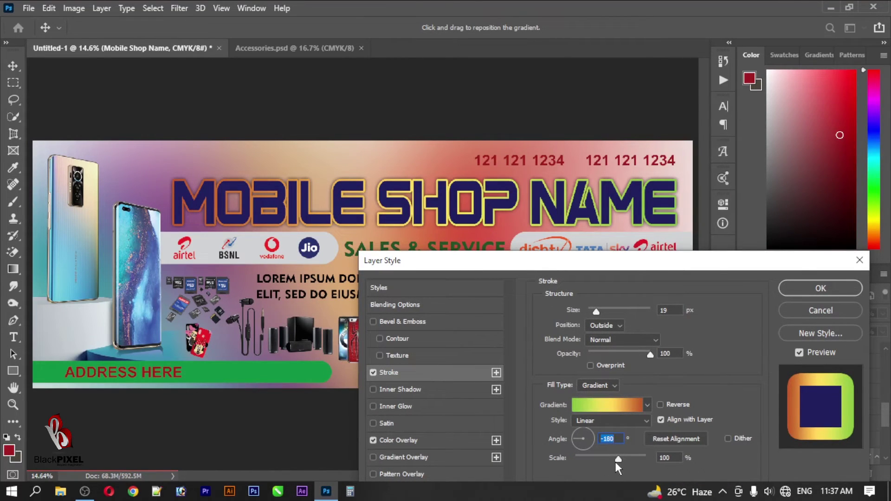
{"action": "left_click_drag", "start_coordinate": [616, 462], "coordinate": [607, 463]}
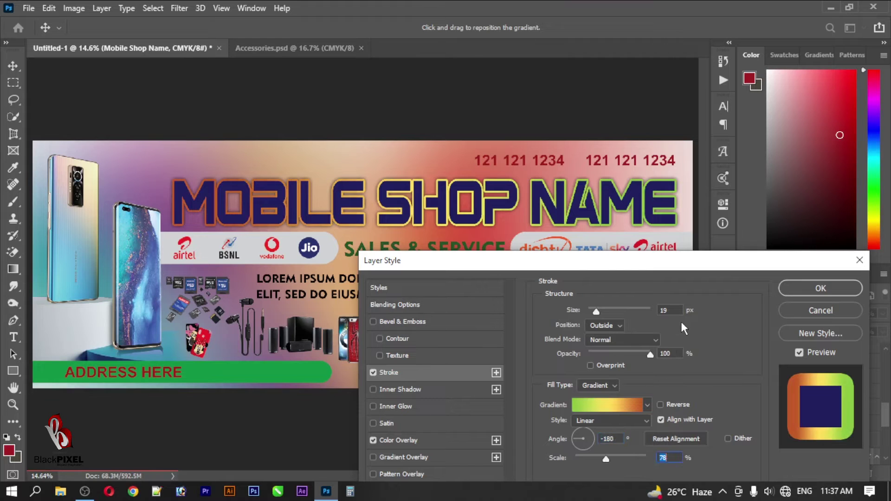
{"action": "left_click", "coordinate": [789, 289]}
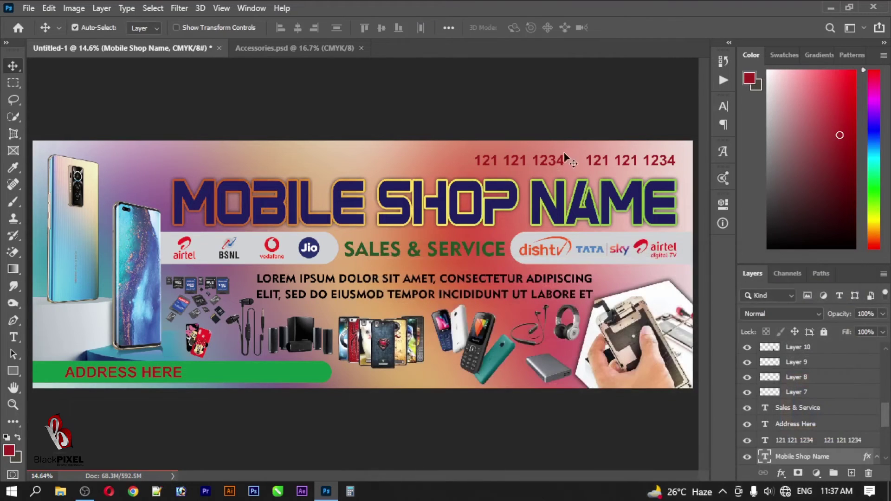
Colour the phone number text black (000000).
{"action": "left_click", "coordinate": [563, 178]}
{"action": "key", "text": "t"}
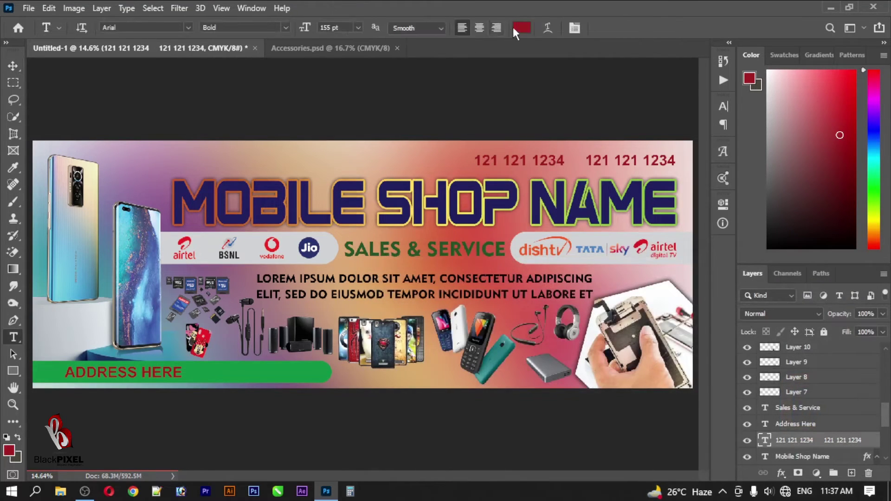
{"action": "left_click", "coordinate": [516, 28]}
{"action": "type", "text": "000000"}
{"action": "key", "text": "Return"}
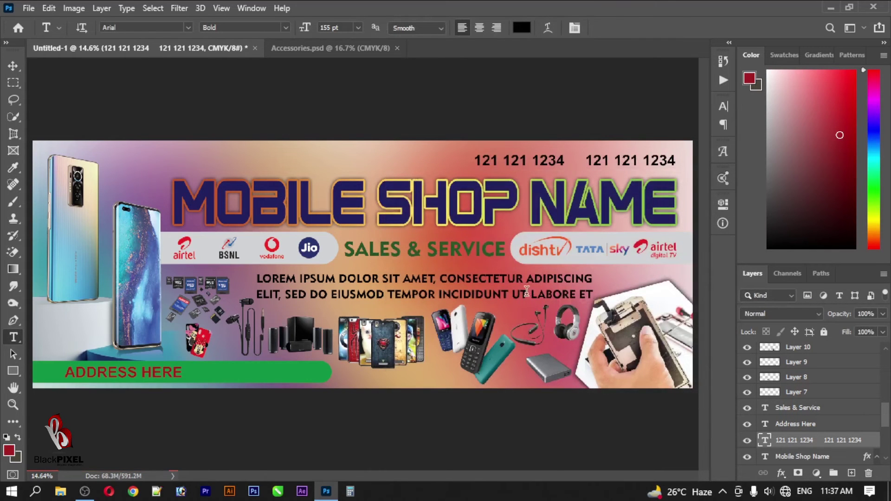
{"action": "key", "text": "v"}
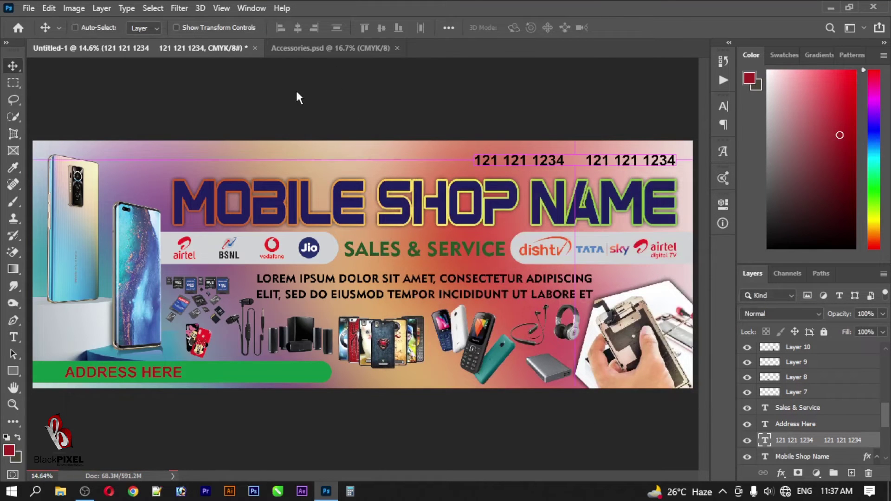
Open the handset and WhatsApp icon images and erase their white backgrounds with Magic Eraser.
{"action": "key", "text": "ctrl+o"}
{"action": "left_click", "coordinate": [392, 107]}
{"action": "left_click", "coordinate": [392, 207], "text": "ctrl"}
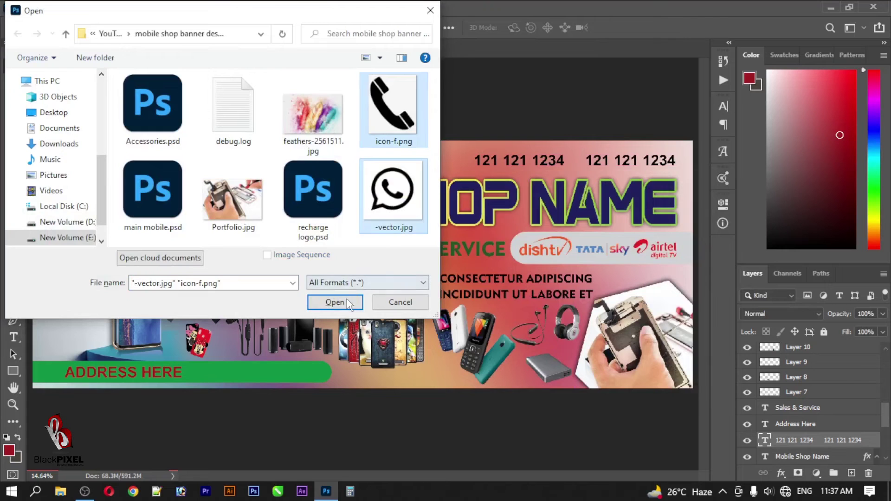
{"action": "left_click", "coordinate": [347, 300]}
{"action": "key", "text": "e"}
{"action": "left_click", "coordinate": [436, 149]}
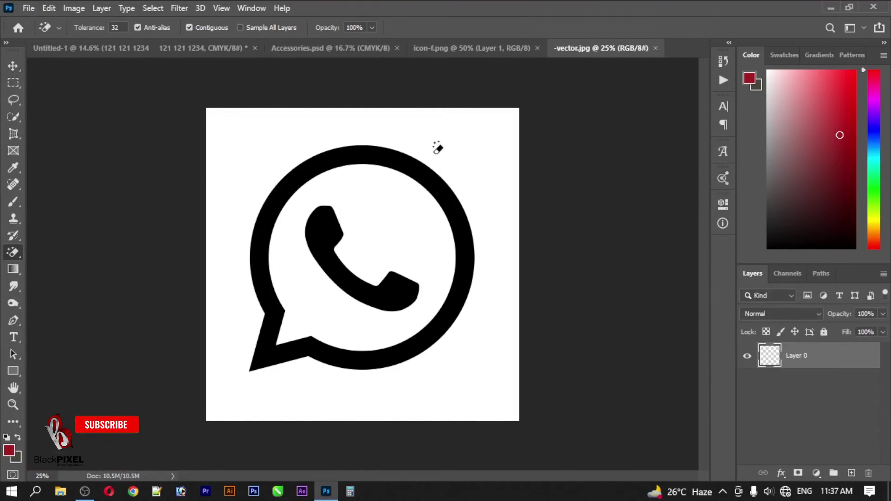
{"action": "left_click", "coordinate": [354, 209]}
{"action": "left_click", "coordinate": [419, 52]}
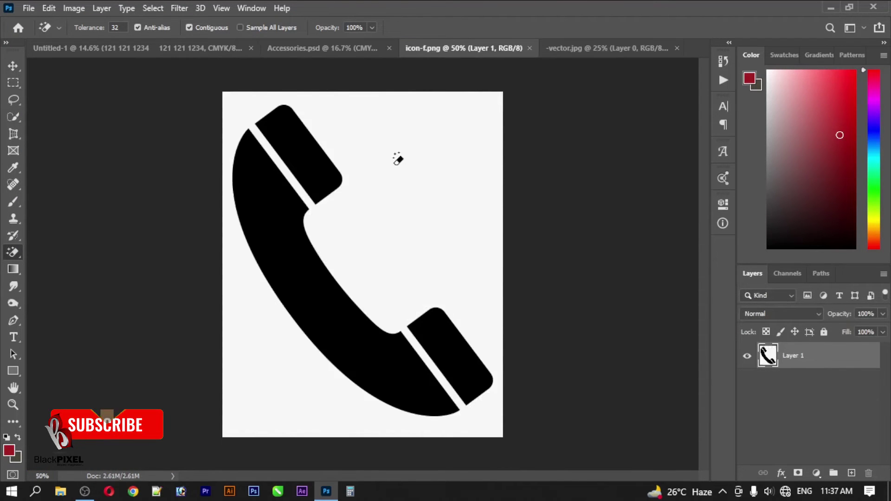
{"action": "left_click", "coordinate": [398, 155]}
{"action": "key", "text": "v"}
Bring both icons into the banner and shrink the WhatsApp icon beside the phone numbers.
{"action": "mouse_move", "coordinate": [302, 167]}
{"action": "left_mouse_down"}
{"action": "mouse_move", "coordinate": [201, 50]}
{"action": "mouse_move", "coordinate": [393, 149]}
{"action": "left_mouse_up"}
{"action": "left_click_drag", "start_coordinate": [416, 177], "coordinate": [301, 164]}
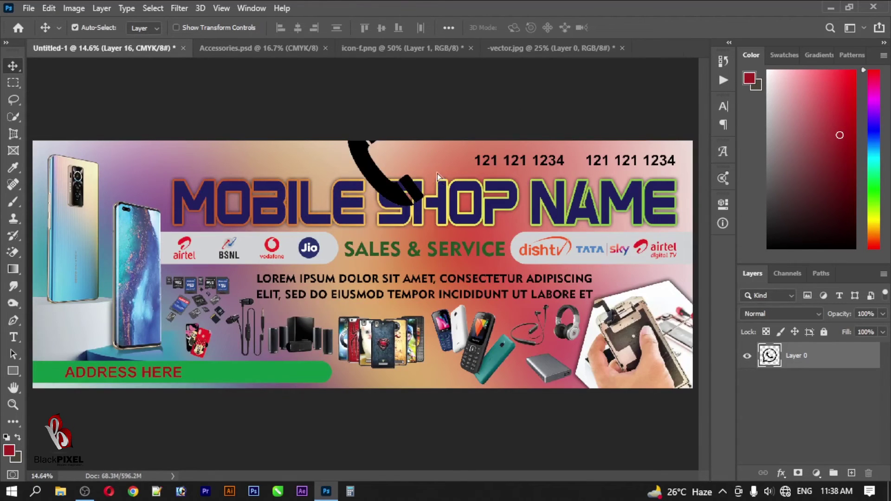
{"action": "left_click_drag", "start_coordinate": [437, 177], "coordinate": [556, 241]}
{"action": "key", "text": "ctrl+t"}
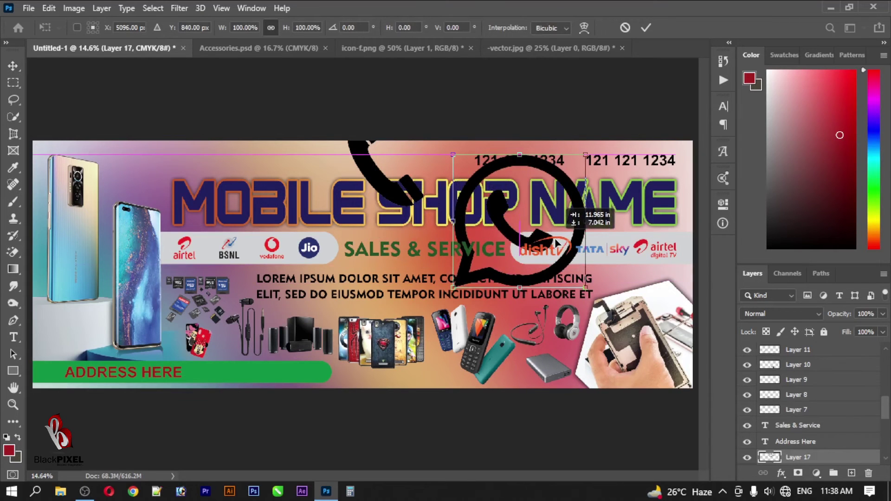
{"action": "left_click_drag", "start_coordinate": [453, 288], "coordinate": [573, 168]}
{"action": "key", "text": "Return"}
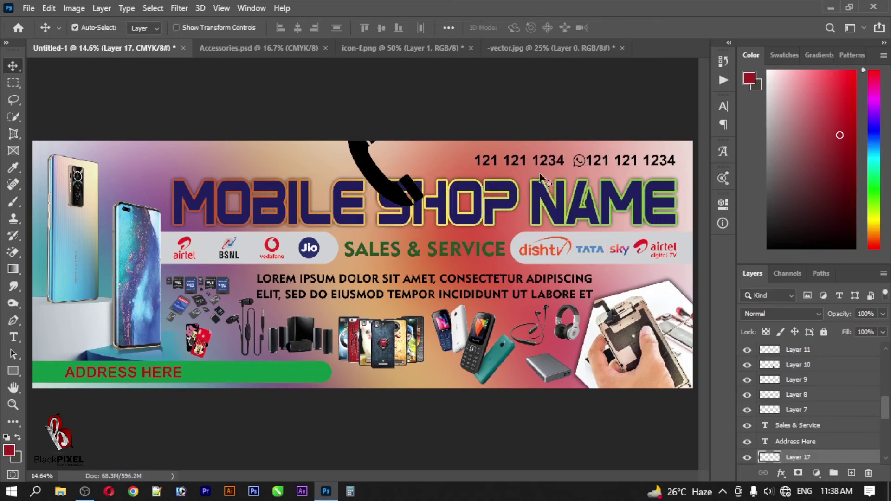
Shrink the handset icon and place it just before the first phone number.
{"action": "mouse_move", "coordinate": [391, 185]}
{"action": "left_mouse_down"}
{"action": "mouse_move", "coordinate": [535, 217]}
{"action": "mouse_move", "coordinate": [495, 163]}
{"action": "left_mouse_up"}
{"action": "key", "text": "ctrl+t"}
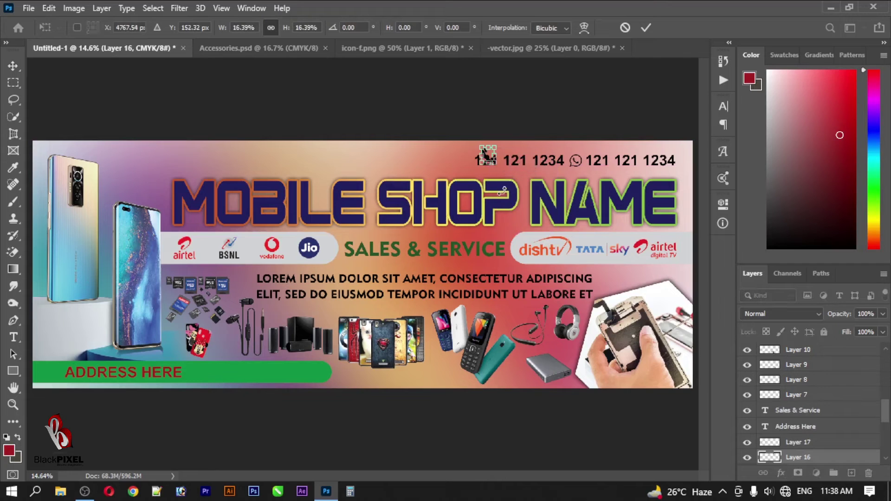
{"action": "key", "text": "Return"}
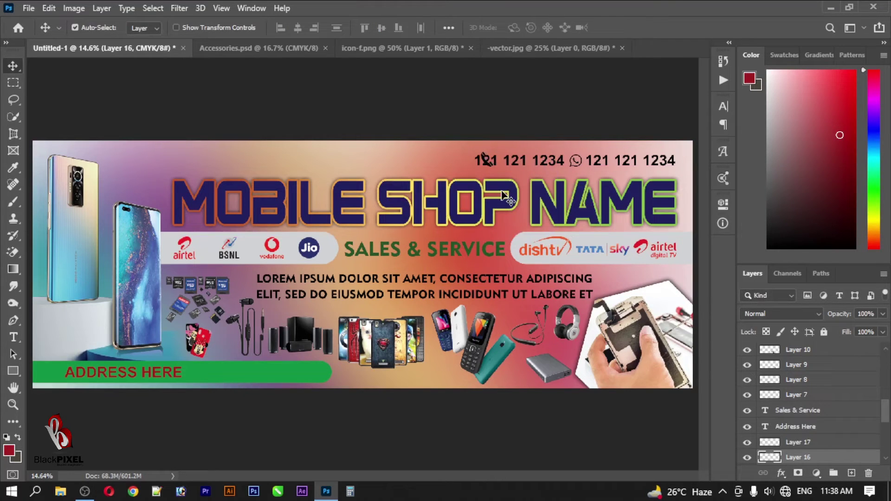
{"action": "left_click_drag", "start_coordinate": [505, 195], "coordinate": [496, 195]}
{"action": "scroll", "coordinate": [474, 170], "scroll_direction": "up", "scroll_amount": 10}
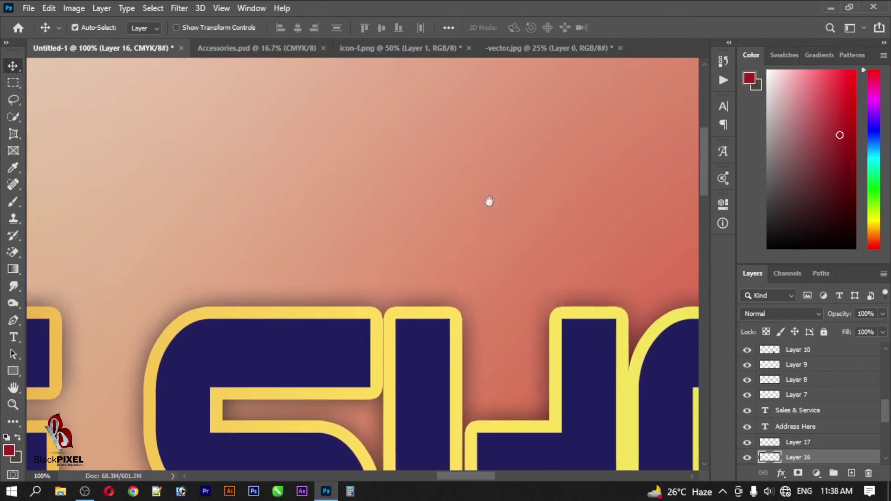
{"action": "left_click_drag", "start_coordinate": [478, 207], "coordinate": [103, 289]}
{"action": "key", "text": "ctrl+t"}
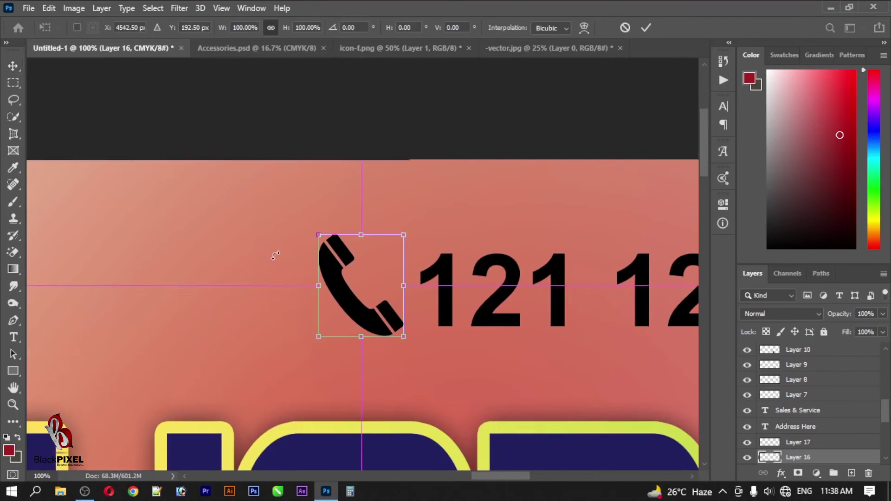
{"action": "left_click_drag", "start_coordinate": [318, 235], "coordinate": [334, 254]}
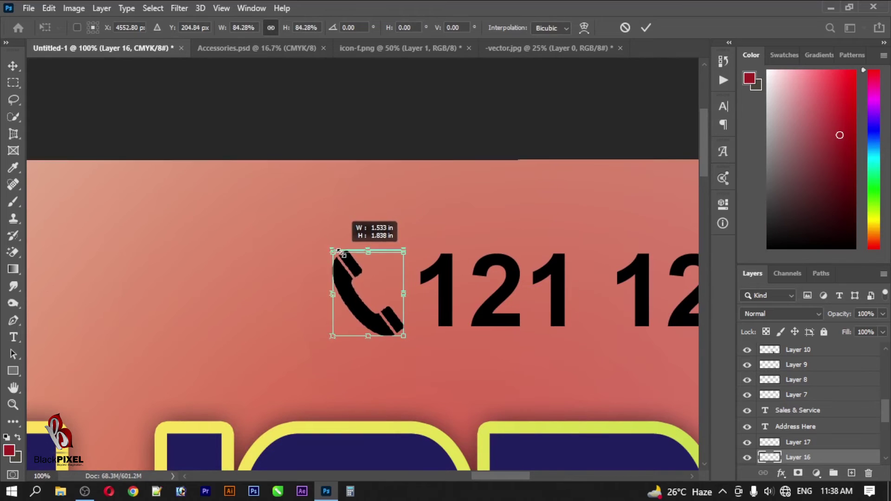
{"action": "key", "text": "Return"}
{"action": "right_click", "coordinate": [411, 279]}
Fill the green address bar shape with white.
{"action": "left_click", "coordinate": [421, 285]}
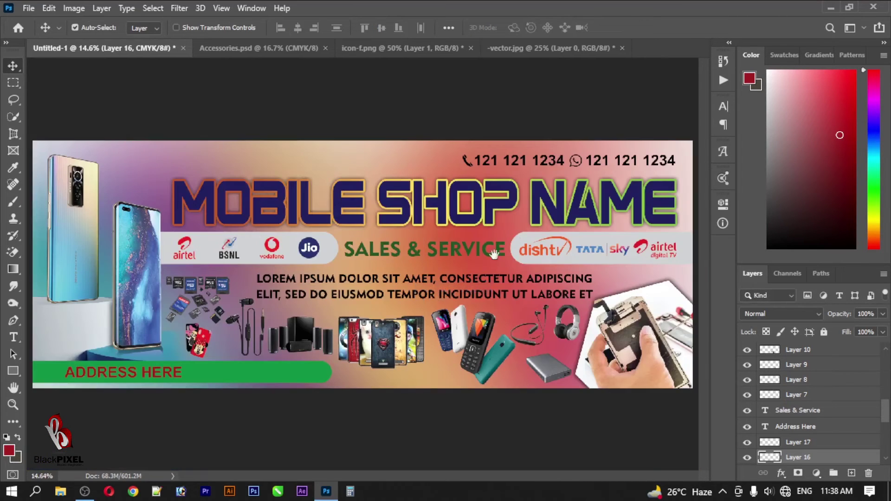
{"action": "left_click_drag", "start_coordinate": [380, 257], "coordinate": [464, 249]}
{"action": "left_click", "coordinate": [252, 372]}
{"action": "double_click", "coordinate": [775, 459]}
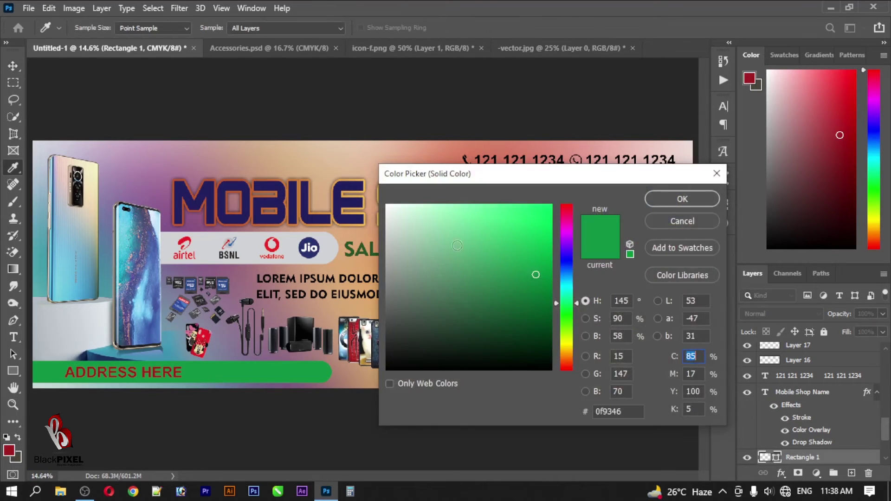
{"action": "left_click", "coordinate": [390, 257]}
{"action": "left_click", "coordinate": [682, 197]}
Recolour the ADDRESS HERE text black.
{"action": "left_click", "coordinate": [179, 375]}
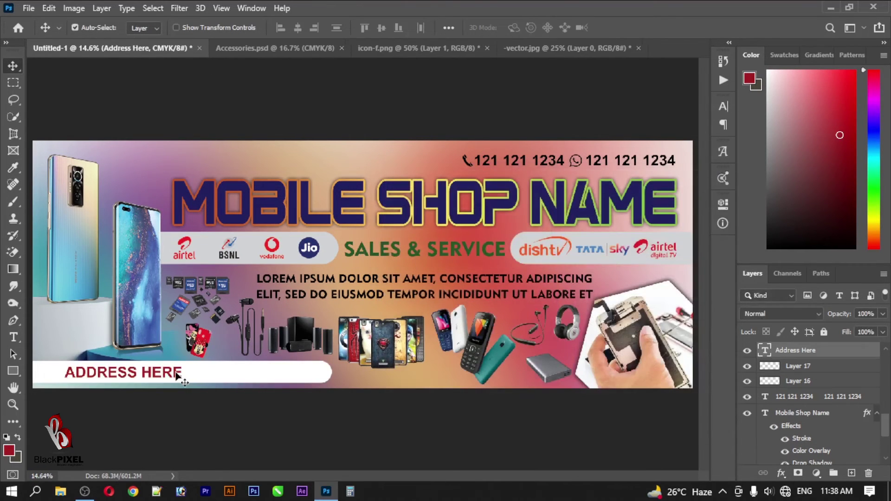
{"action": "key", "text": "t"}
{"action": "left_click", "coordinate": [522, 28]}
{"action": "left_click_drag", "start_coordinate": [464, 287], "coordinate": [395, 379]}
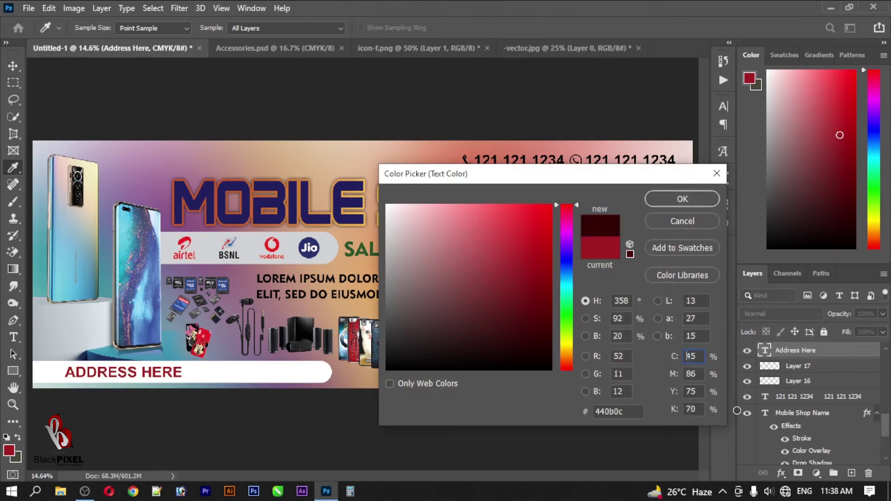
{"action": "left_click", "coordinate": [682, 197]}
{"action": "key", "text": "v"}
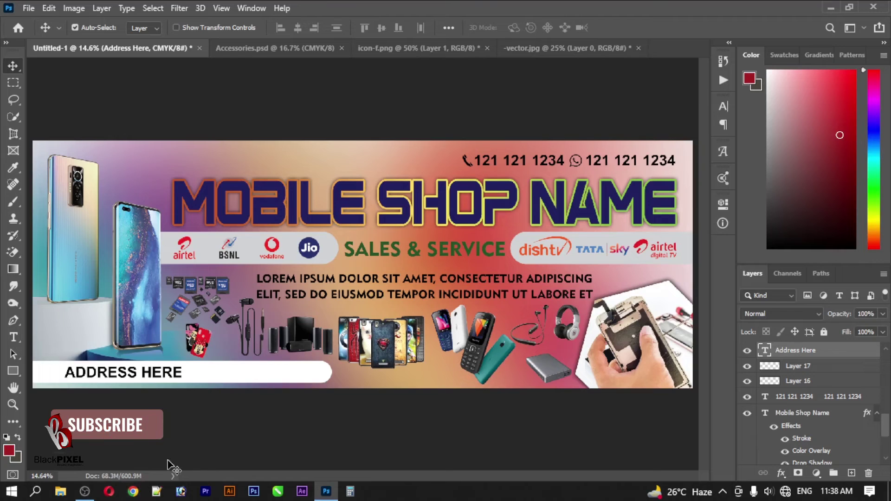
Place the location pin before ADDRESS HERE and give it an orange Color Overlay.
{"action": "mouse_move", "coordinate": [63, 365]}
{"action": "left_mouse_down"}
{"action": "mouse_move", "coordinate": [53, 377]}
{"action": "mouse_move", "coordinate": [77, 380]}
{"action": "left_mouse_up"}
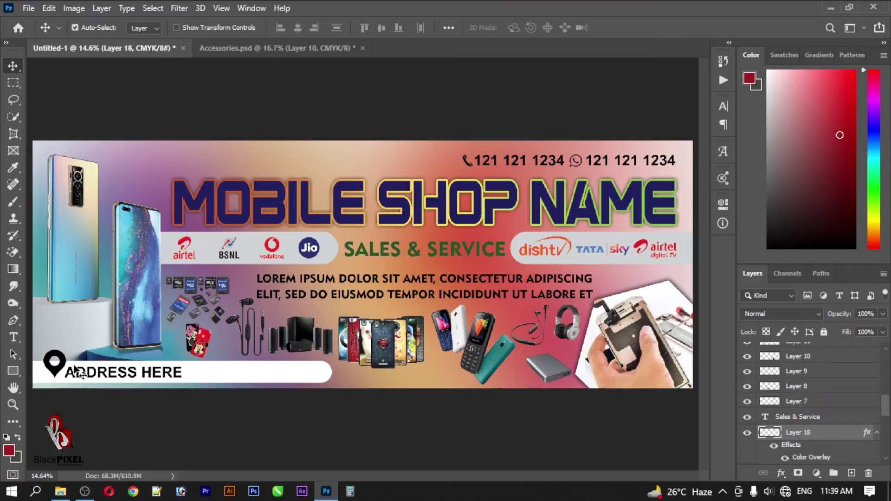
{"action": "left_click", "coordinate": [102, 8]}
{"action": "left_click", "coordinate": [298, 222]}
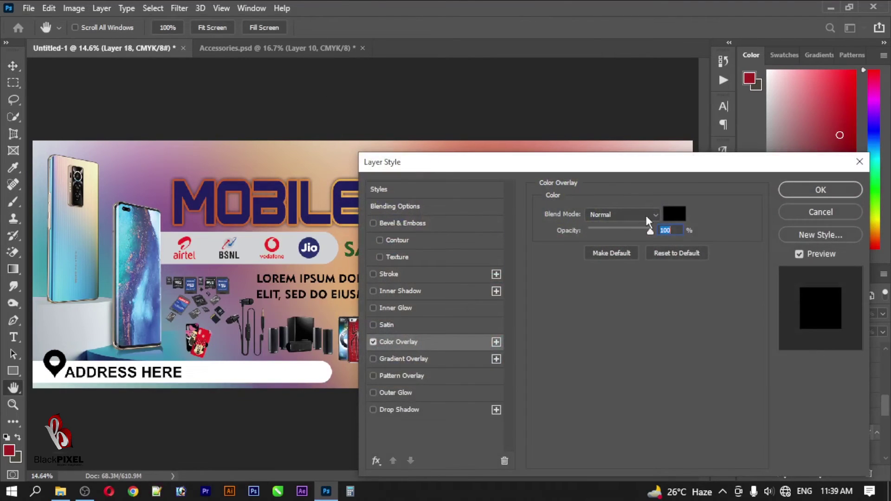
{"action": "left_click", "coordinate": [674, 213]}
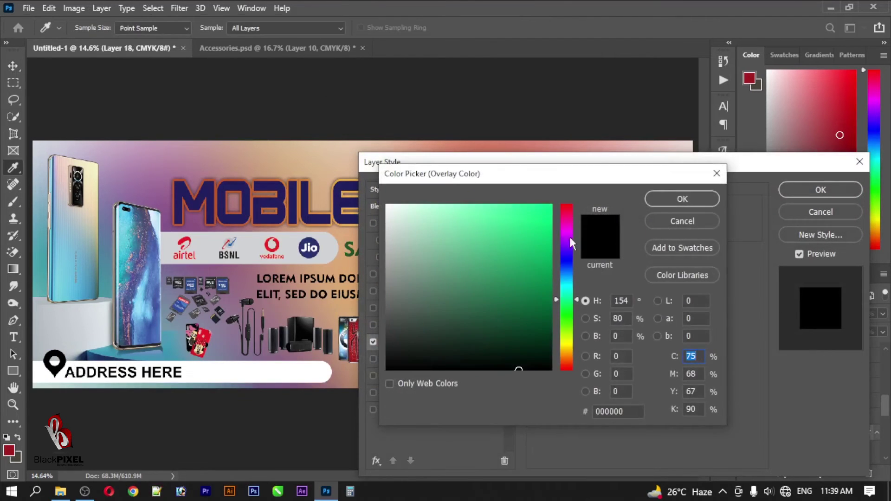
{"action": "left_click_drag", "start_coordinate": [568, 236], "coordinate": [567, 205]}
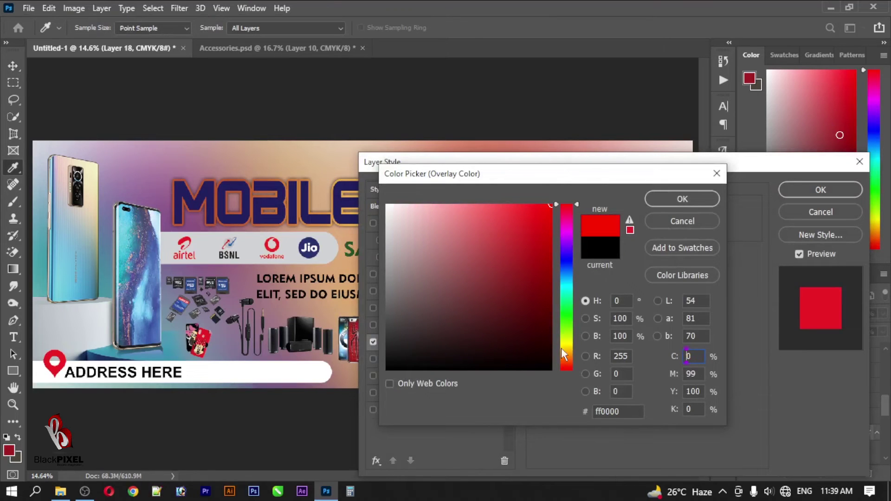
{"action": "left_click", "coordinate": [567, 358]}
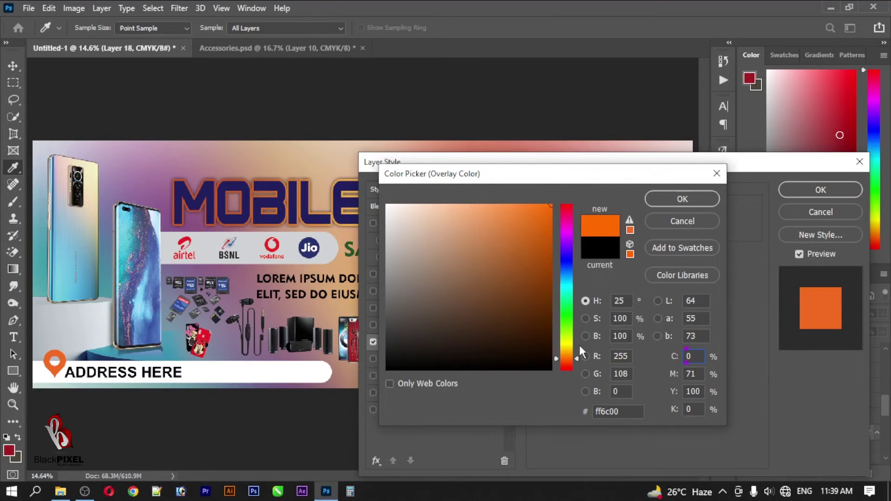
{"action": "left_click", "coordinate": [567, 354]}
{"action": "key", "text": "Return"}
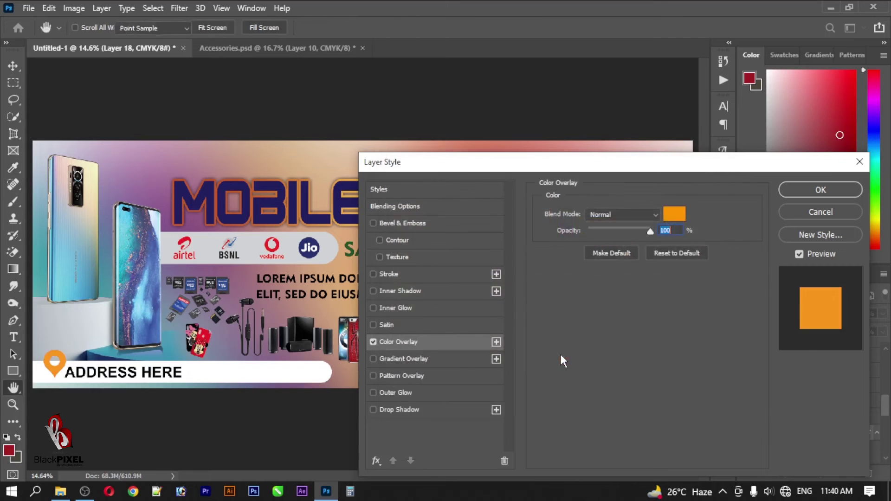
{"action": "key", "text": "Return"}
Select the Sales & Service text layer and show its layer effects list.
{"action": "right_click", "coordinate": [527, 283]}
{"action": "left_click", "coordinate": [534, 288]}
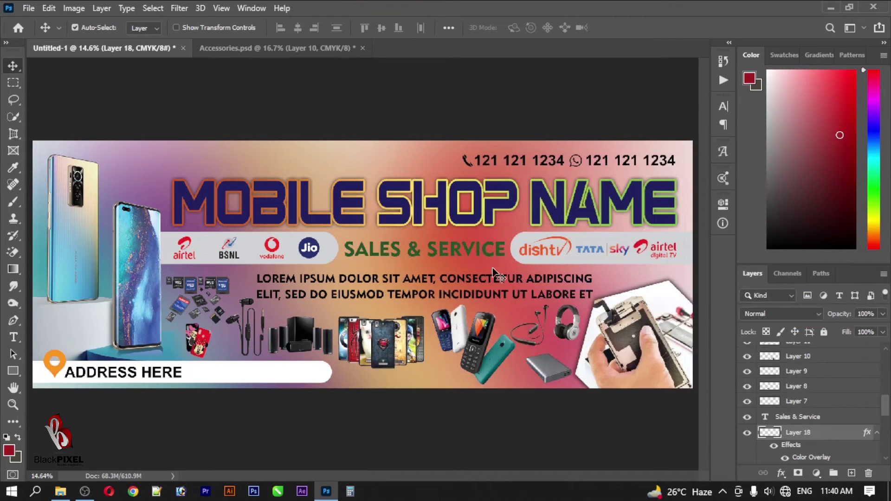
{"action": "left_click", "coordinate": [781, 473]}
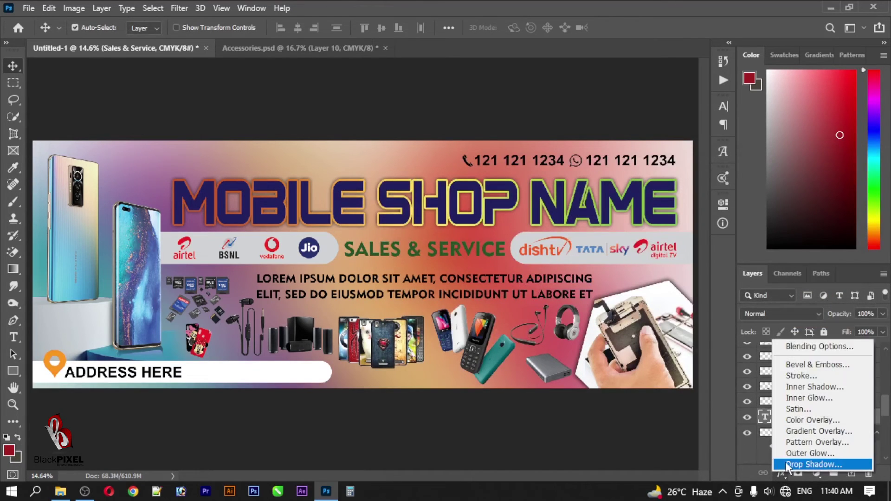
Add a darker black drop shadow to SALES & SERVICE.
{"action": "left_click", "coordinate": [803, 462]}
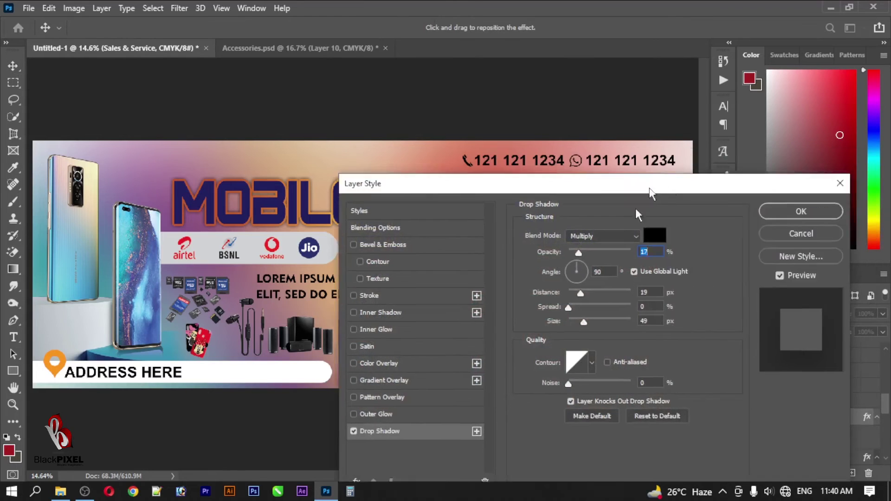
{"action": "left_click_drag", "start_coordinate": [636, 157], "coordinate": [494, 313]}
{"action": "left_click", "coordinate": [529, 371]}
{"action": "key", "text": "Return"}
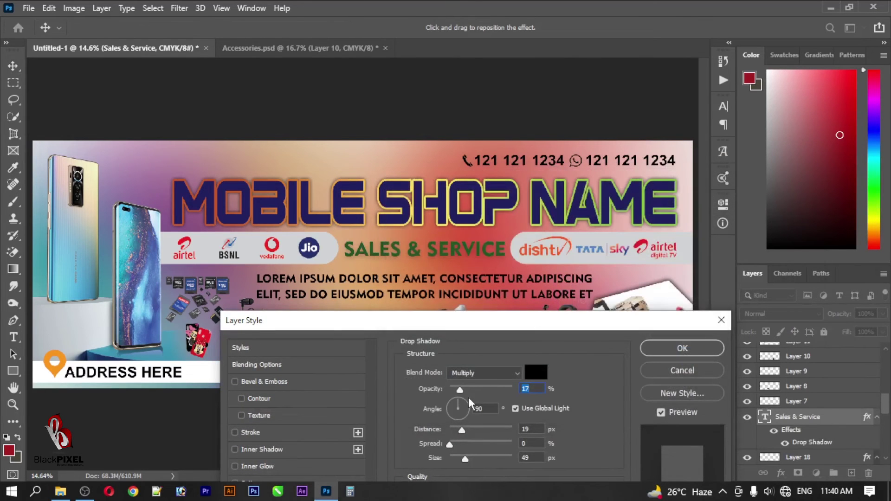
{"action": "left_click_drag", "start_coordinate": [437, 392], "coordinate": [478, 390]}
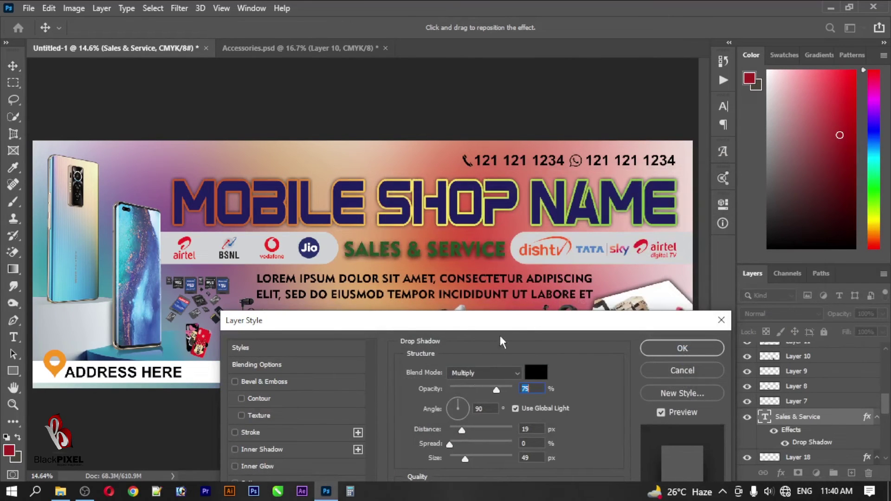
Add a white ffffff Stroke, Position Outside, Size 12 px, to SALES & SERVICE.
{"action": "left_click", "coordinate": [525, 281]}
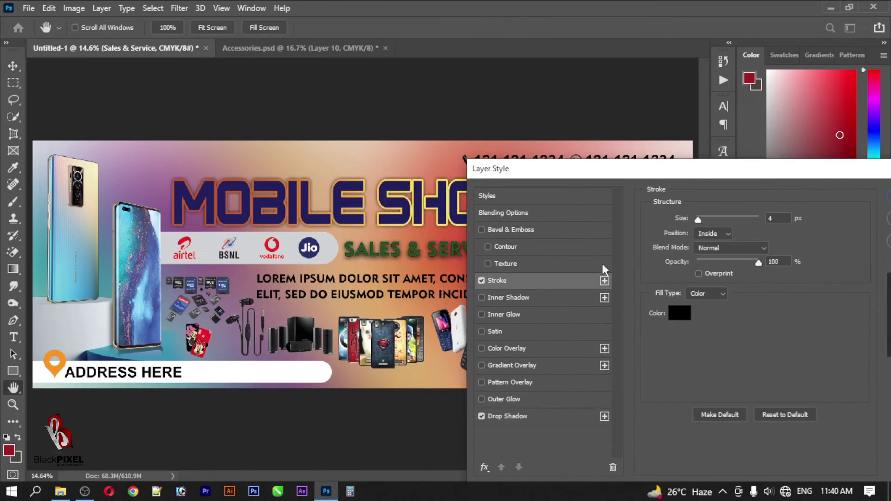
{"action": "left_click", "coordinate": [679, 313]}
{"action": "type", "text": "ffffff"}
{"action": "key", "text": "Return"}
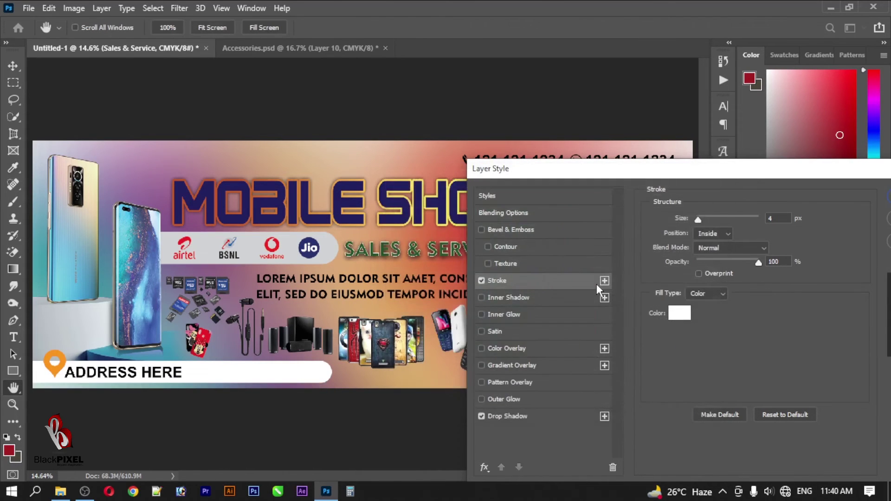
{"action": "left_click", "coordinate": [709, 231]}
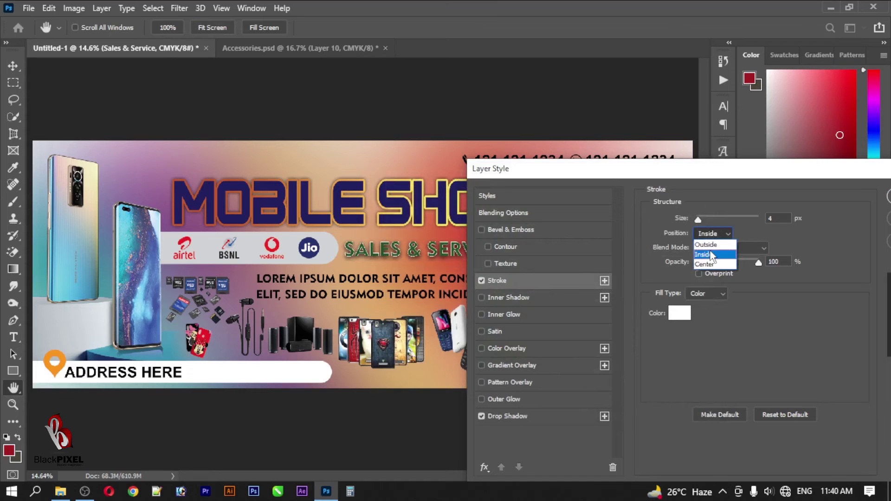
{"action": "left_click", "coordinate": [711, 241]}
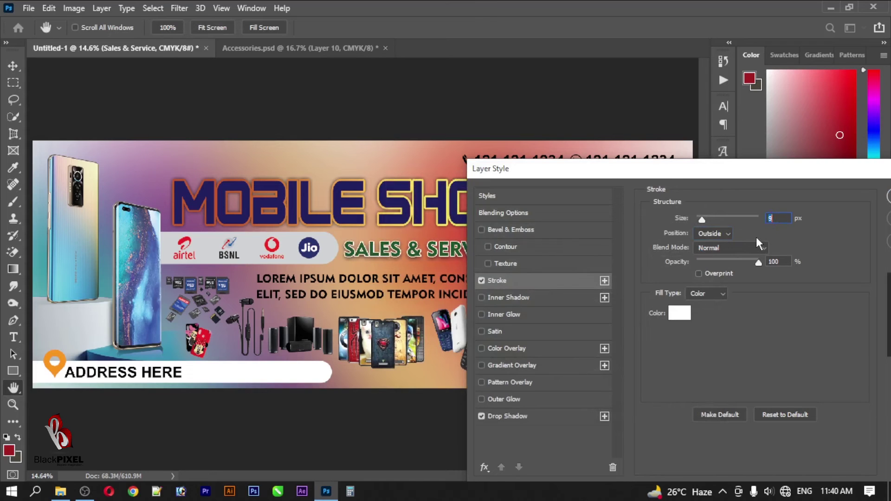
{"action": "type", "text": "12"}
{"action": "key", "text": "Return"}
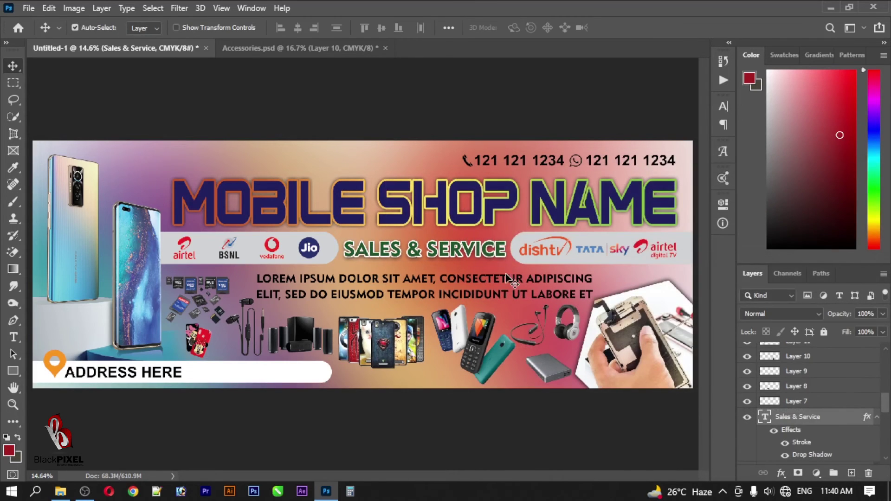
{"action": "right_click", "coordinate": [412, 267]}
{"action": "key", "text": "Escape"}
{"action": "key", "text": "ctrl+minus"}
{"action": "key", "text": "ctrl+minus"}
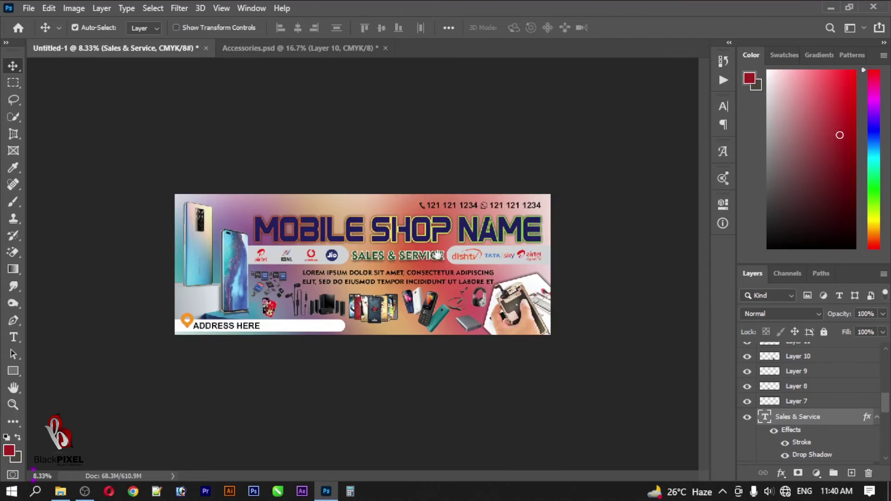
{"action": "right_click", "coordinate": [441, 274]}
{"action": "left_click", "coordinate": [441, 270]}
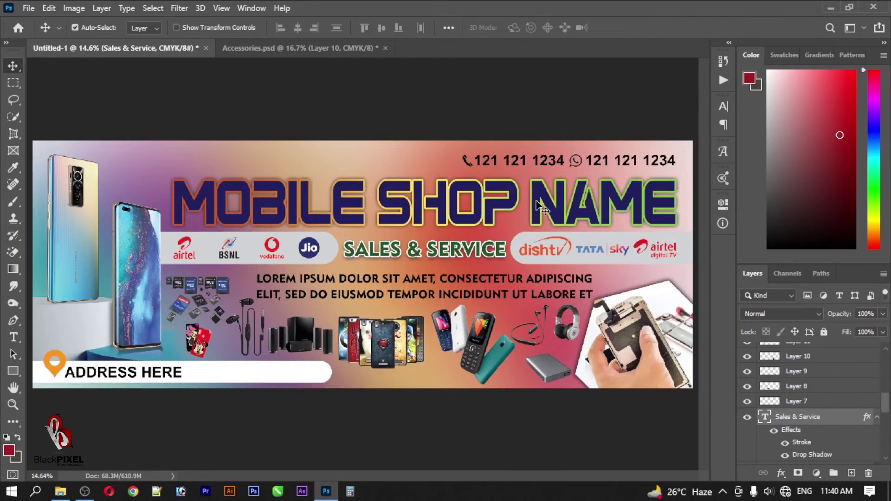
Copy the Mobile Shop Name layer style and paste it onto Polygon 1.
{"action": "left_click", "coordinate": [499, 199]}
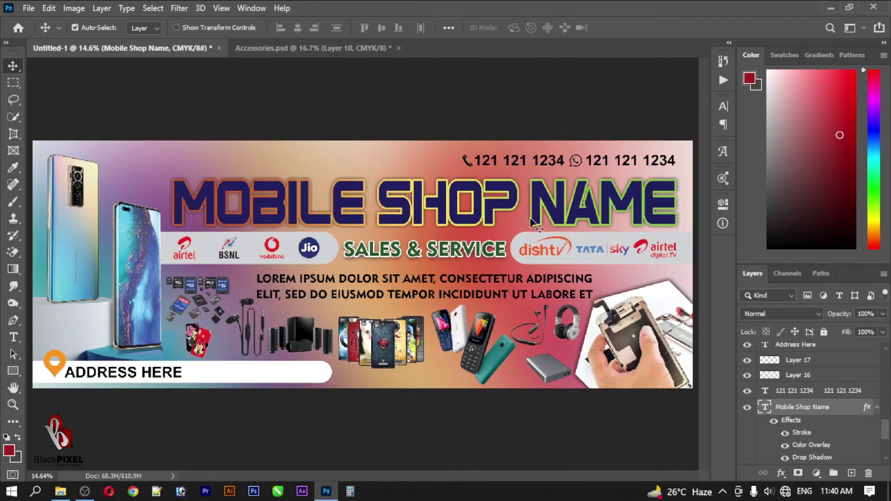
{"action": "right_click", "coordinate": [799, 425]}
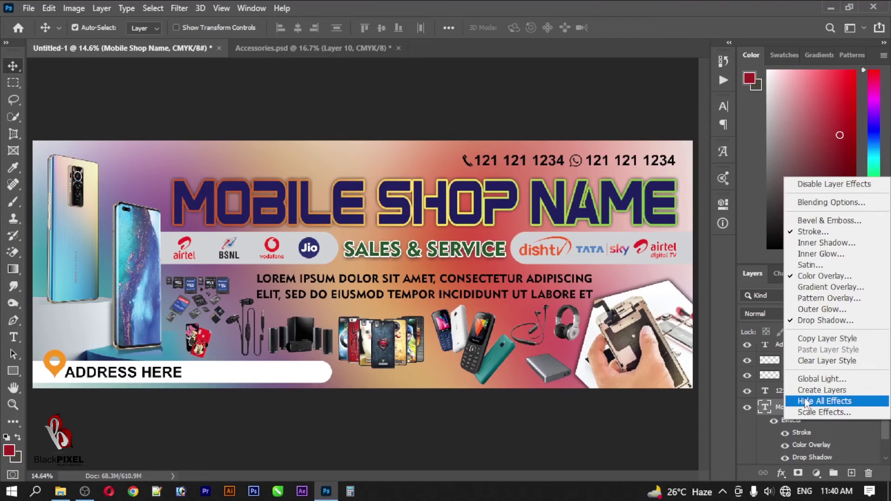
{"action": "left_click", "coordinate": [810, 338]}
{"action": "right_click", "coordinate": [615, 337]}
{"action": "left_click", "coordinate": [640, 350]}
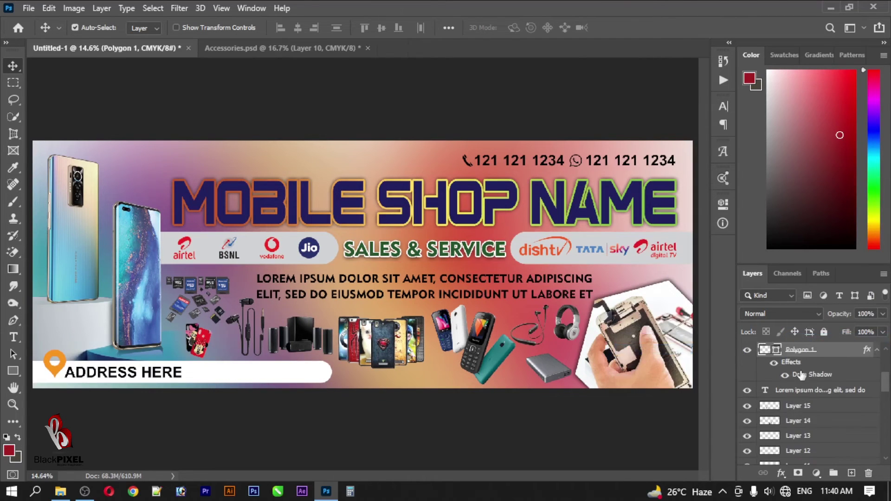
{"action": "right_click", "coordinate": [806, 355]}
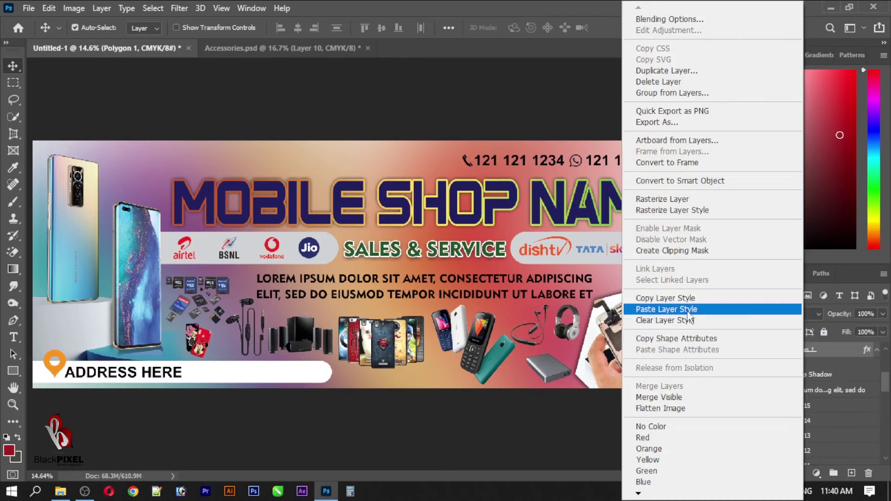
{"action": "left_click", "coordinate": [668, 309]}
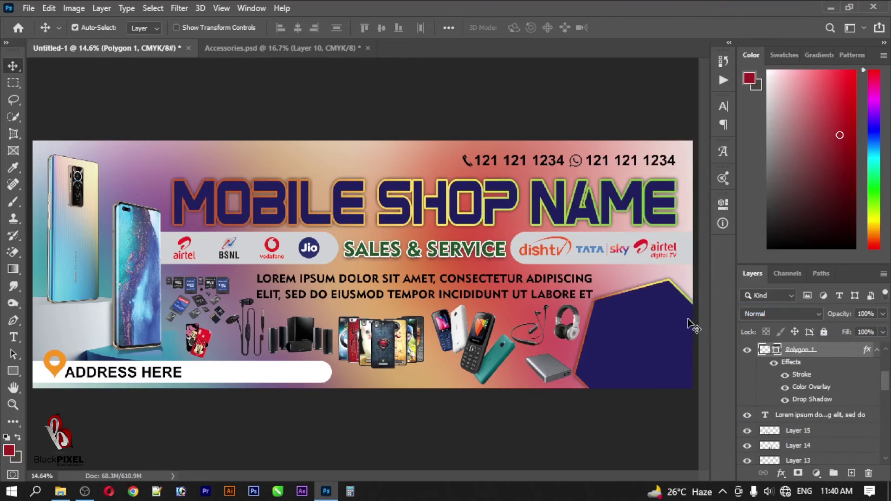
Hide the polygon's navy Color Overlay and set its Stroke Position to Inside.
{"action": "left_click", "coordinate": [784, 387]}
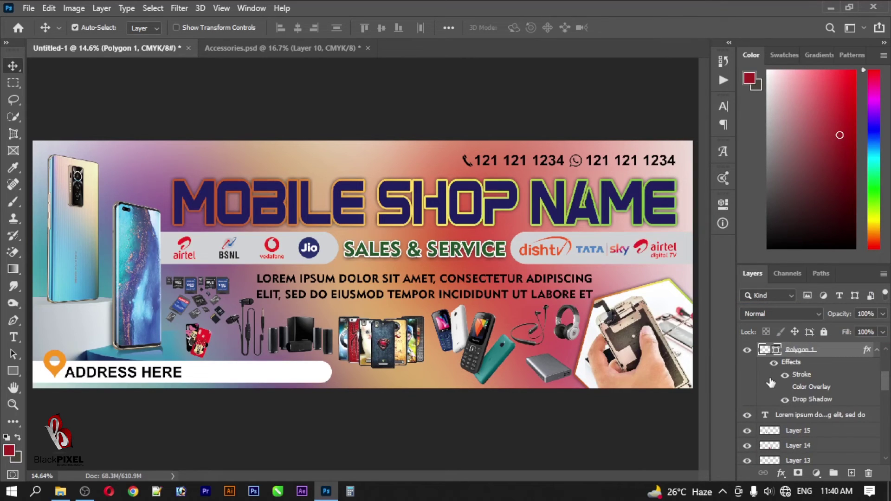
{"action": "double_click", "coordinate": [799, 375]}
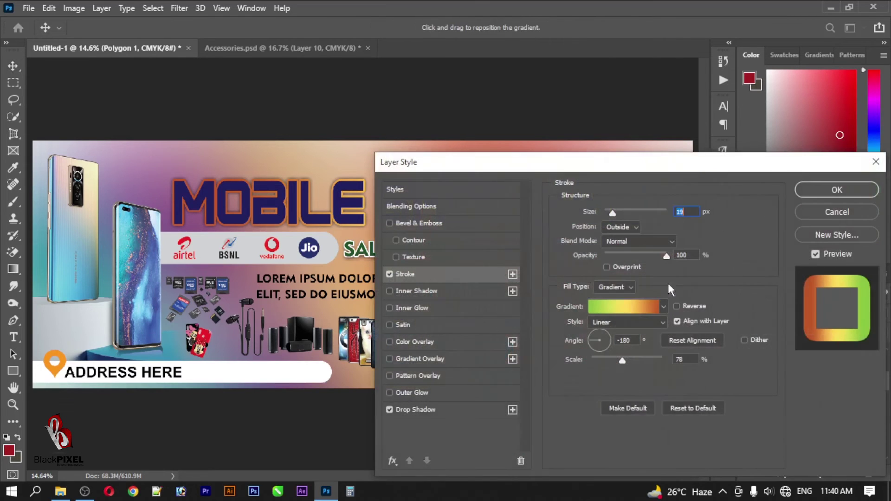
{"action": "left_click", "coordinate": [628, 227]}
{"action": "left_click_drag", "start_coordinate": [713, 167], "coordinate": [552, 355]}
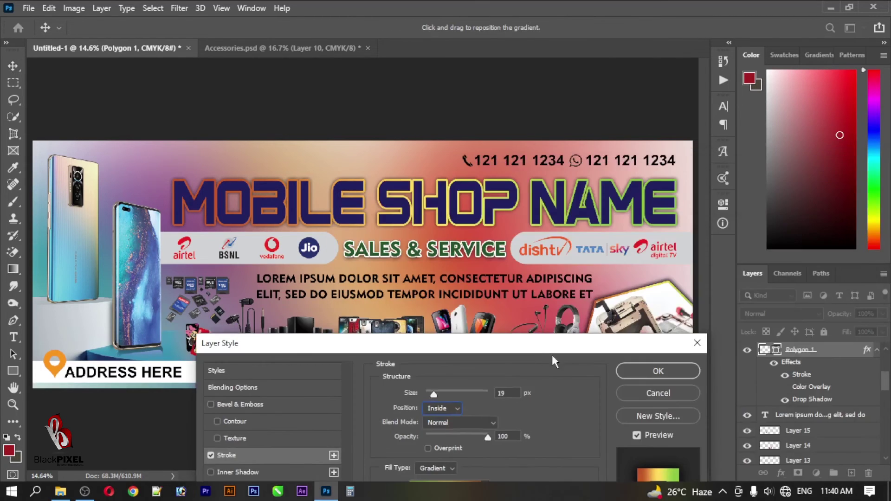
{"action": "left_click", "coordinate": [668, 371]}
Zoom in on the banner and select the background Layer 6.
{"action": "right_click", "coordinate": [599, 292]}
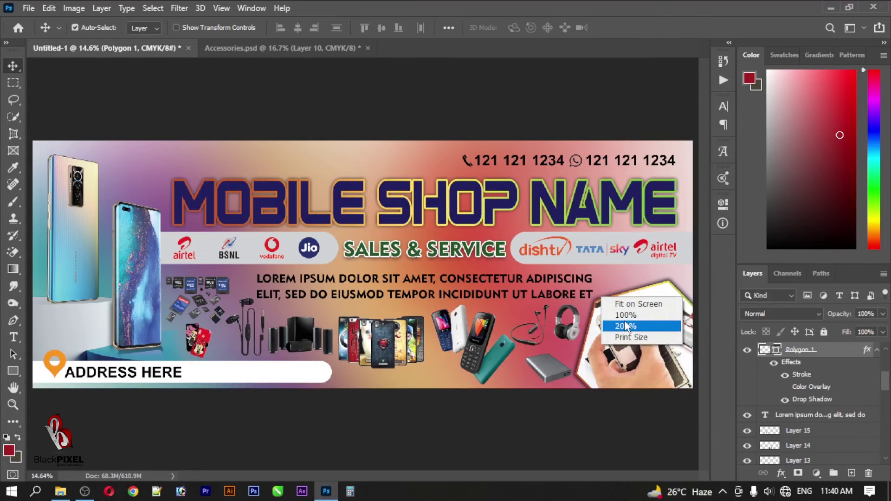
{"action": "right_click", "coordinate": [491, 309]}
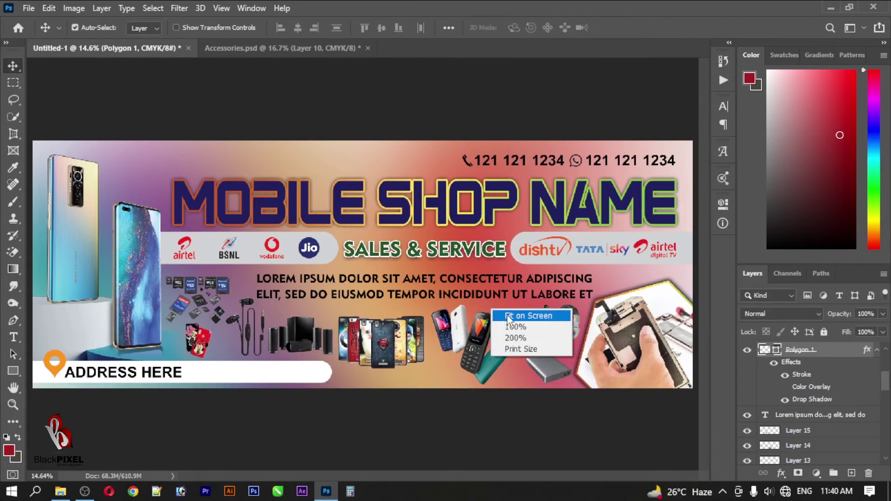
{"action": "left_click", "coordinate": [418, 260], "text": "alt"}
{"action": "mouse_move", "coordinate": [608, 297]}
{"action": "left_mouse_down"}
{"action": "mouse_move", "coordinate": [494, 266]}
{"action": "mouse_move", "coordinate": [622, 260]}
{"action": "left_mouse_up"}
{"action": "key", "text": "ctrl+plus"}
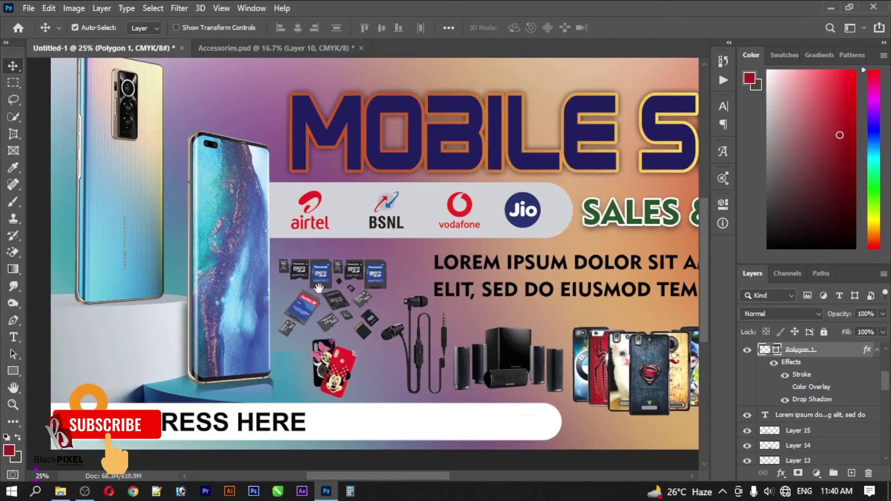
{"action": "right_click", "coordinate": [318, 288]}
{"action": "left_click", "coordinate": [319, 292]}
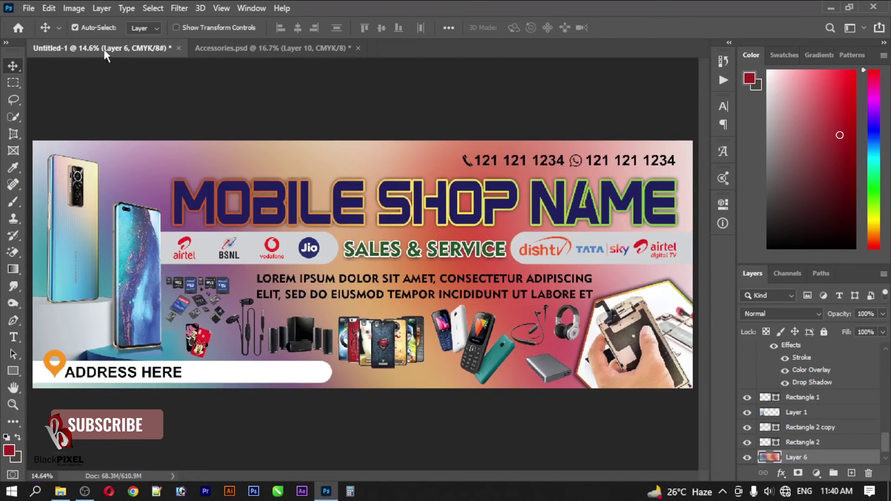
Raise the background Layer 6 contrast to 29 with Brightness/Contrast.
{"action": "left_click", "coordinate": [82, 12]}
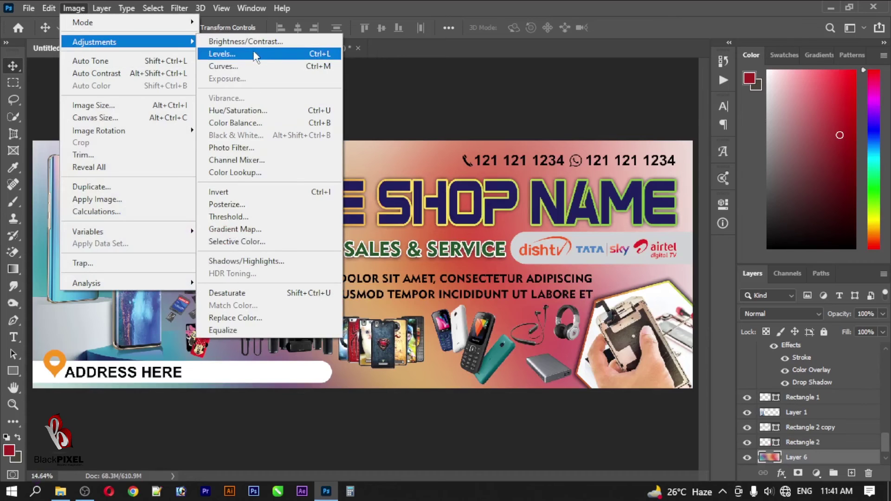
{"action": "left_click", "coordinate": [285, 42]}
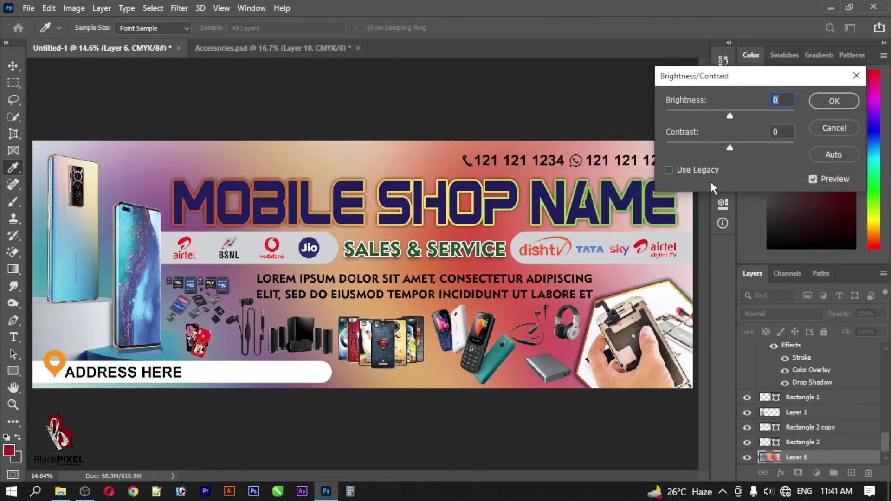
{"action": "left_click_drag", "start_coordinate": [731, 147], "coordinate": [746, 145]}
{"action": "left_click", "coordinate": [817, 101]}
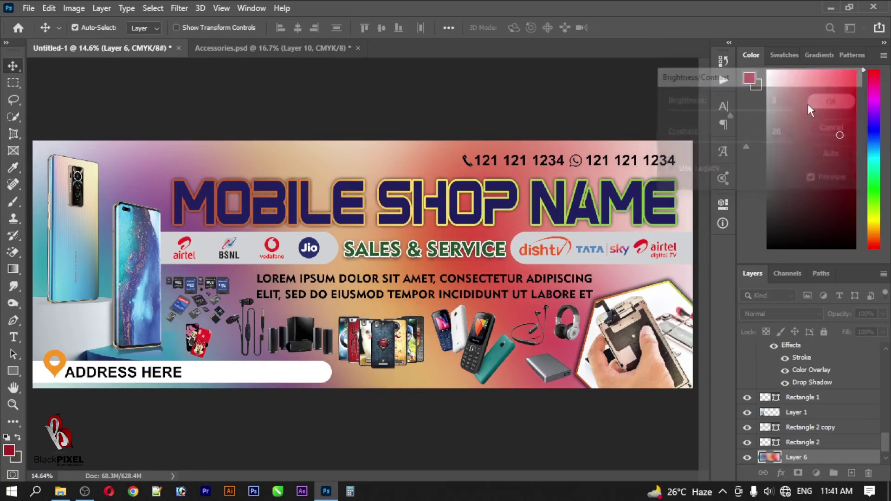
{"action": "left_click", "coordinate": [884, 42]}
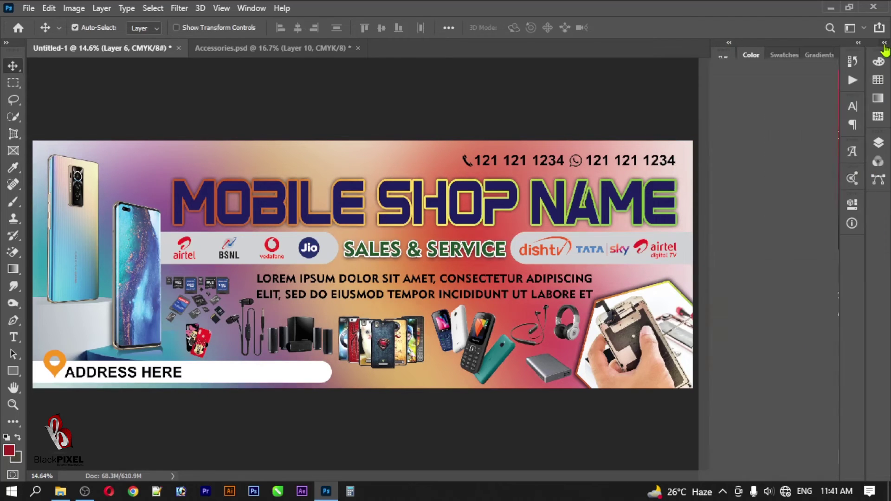
{"action": "key", "text": "ctrl+0"}
Scale the ADDRESS HERE text slightly smaller on the white bar.
{"action": "left_click", "coordinate": [204, 395]}
{"action": "key", "text": "ctrl+t"}
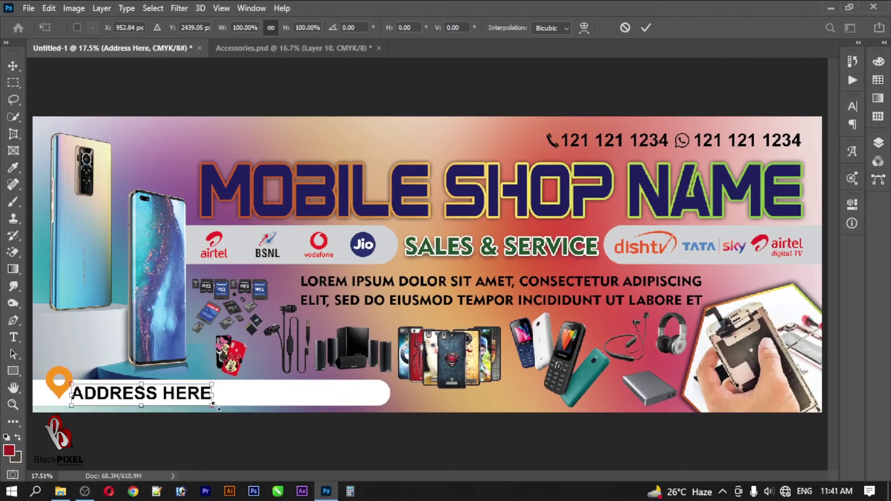
{"action": "left_click_drag", "start_coordinate": [170, 407], "coordinate": [177, 409]}
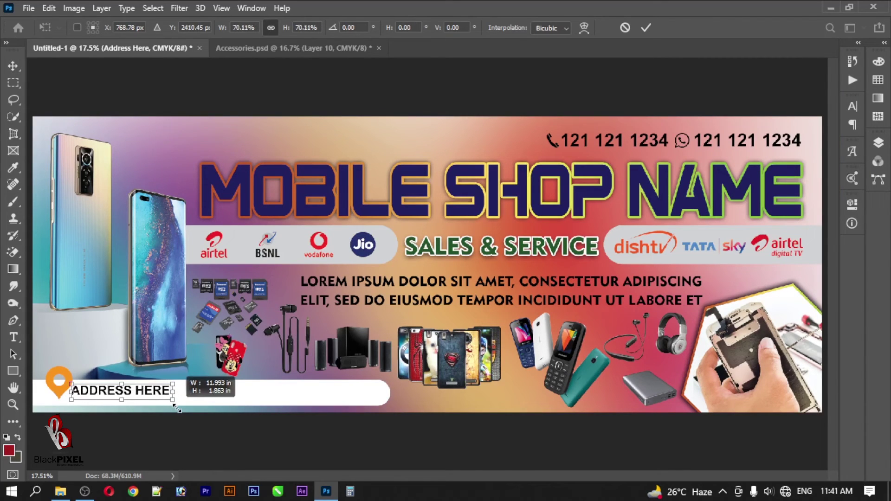
{"action": "key", "text": "Return"}
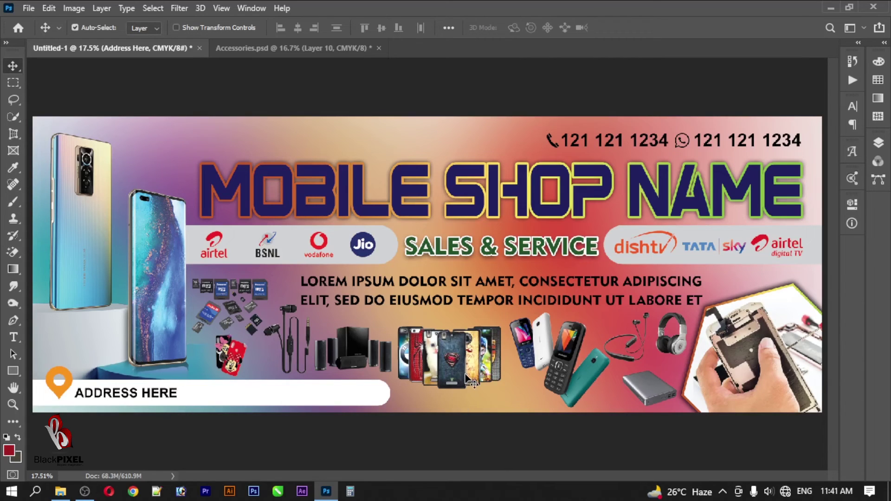
Give the MOBILE SHOP NAME text a smooth inner Bevel & Emboss: depth 107%, size 15 px, soften 0.
{"action": "left_click", "coordinate": [399, 194]}
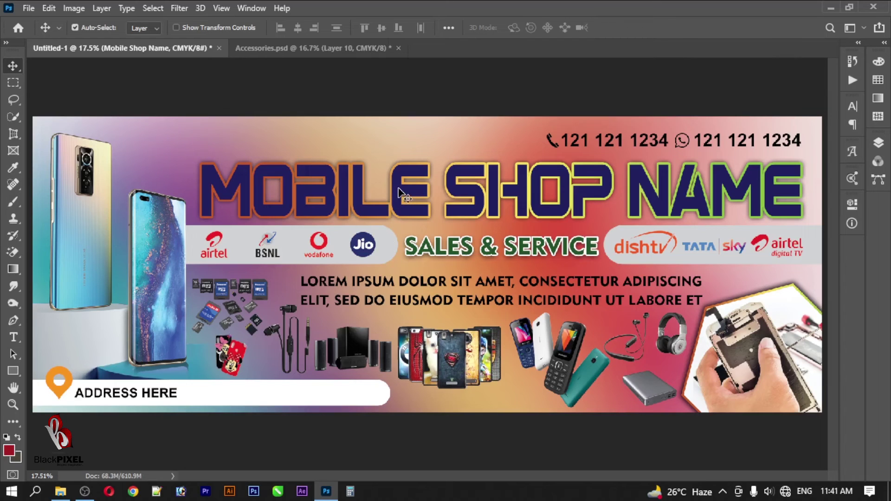
{"action": "left_click", "coordinate": [93, 9]}
{"action": "mouse_move", "coordinate": [146, 134]}
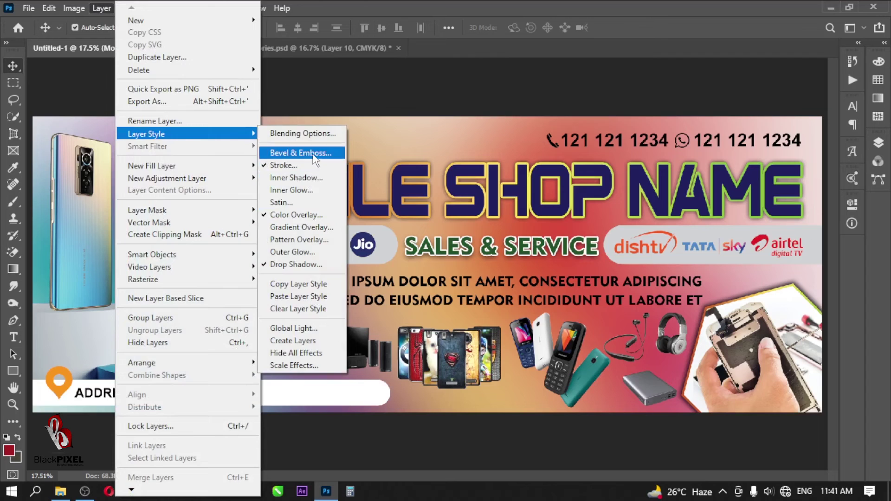
{"action": "left_click", "coordinate": [300, 153]}
{"action": "left_click_drag", "start_coordinate": [492, 171], "coordinate": [495, 248]}
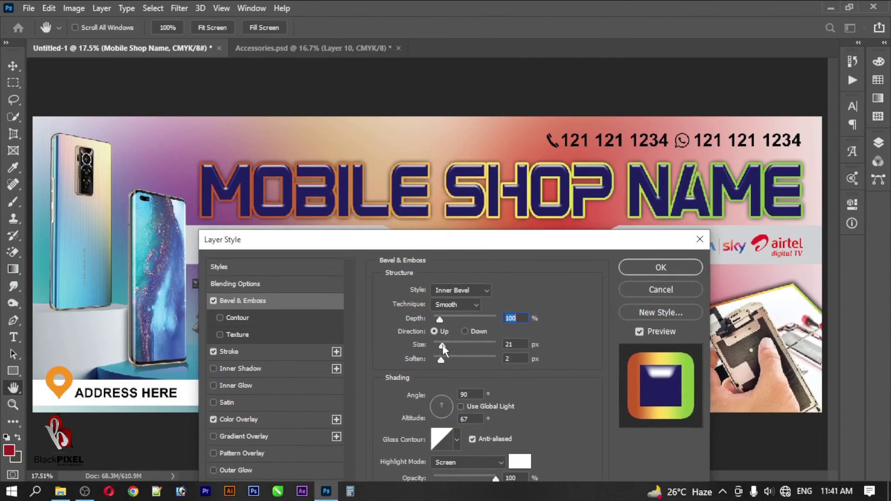
{"action": "mouse_move", "coordinate": [425, 349]}
{"action": "left_mouse_down"}
{"action": "mouse_move", "coordinate": [415, 325]}
{"action": "mouse_move", "coordinate": [419, 335]}
{"action": "left_mouse_up"}
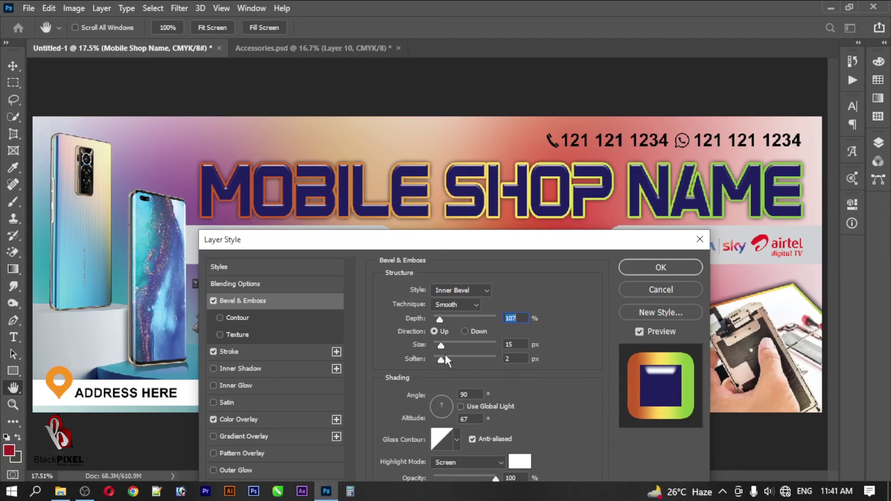
{"action": "left_click_drag", "start_coordinate": [420, 361], "coordinate": [390, 371]}
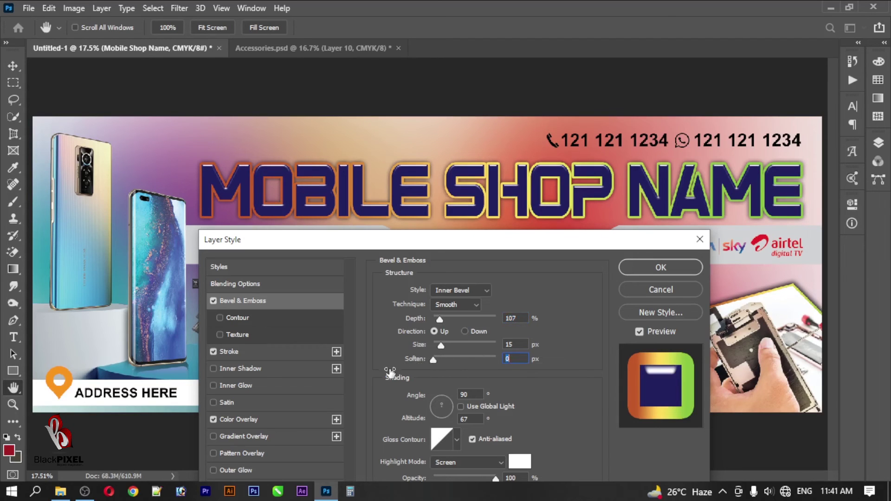
{"action": "left_click", "coordinate": [662, 268]}
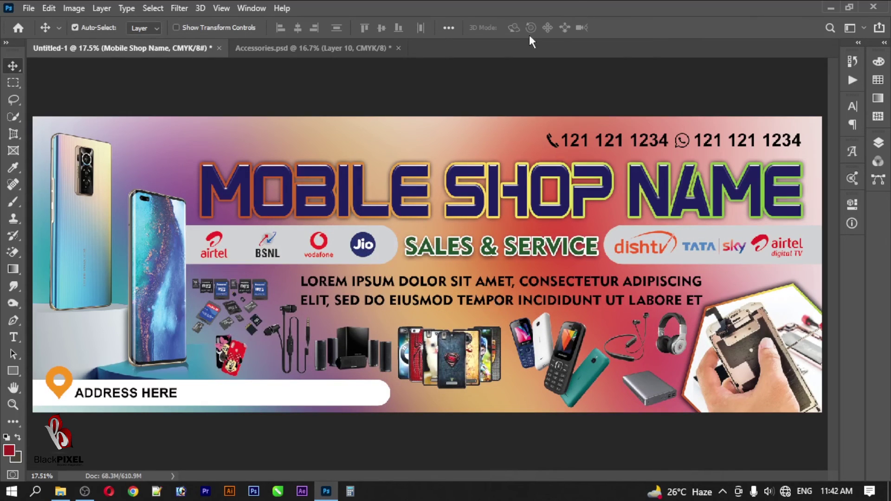
Draw a small white-filled circle with the Ellipse Tool near the banner's top-left.
{"action": "left_click", "coordinate": [13, 371]}
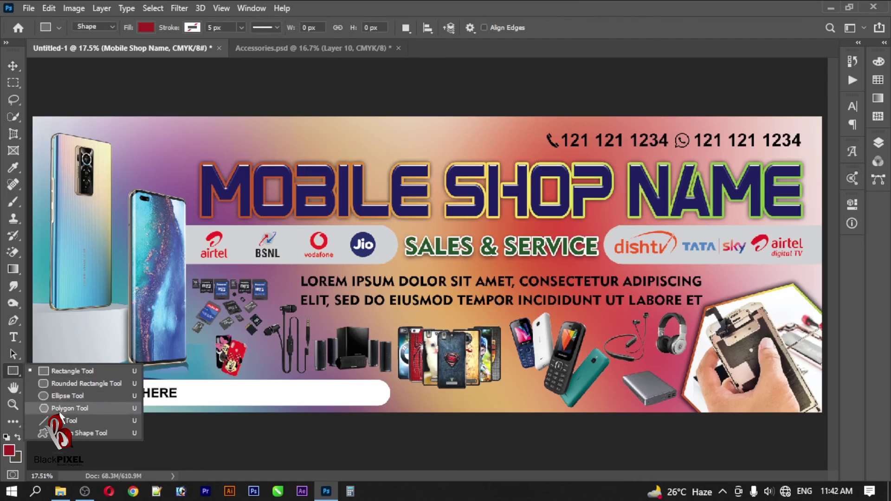
{"action": "left_click", "coordinate": [67, 396]}
{"action": "mouse_move", "coordinate": [131, 131]}
{"action": "left_mouse_down"}
{"action": "mouse_move", "coordinate": [145, 140]}
{"action": "mouse_move", "coordinate": [136, 135]}
{"action": "left_mouse_up"}
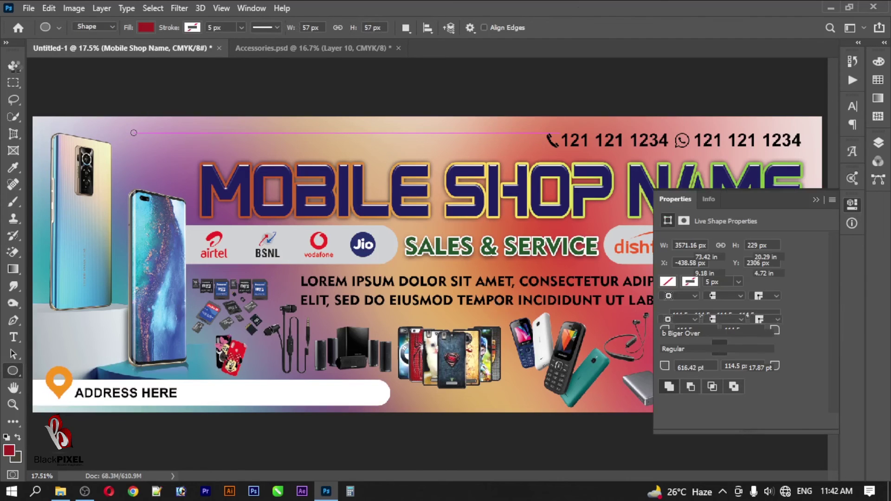
{"action": "left_click", "coordinate": [146, 28]}
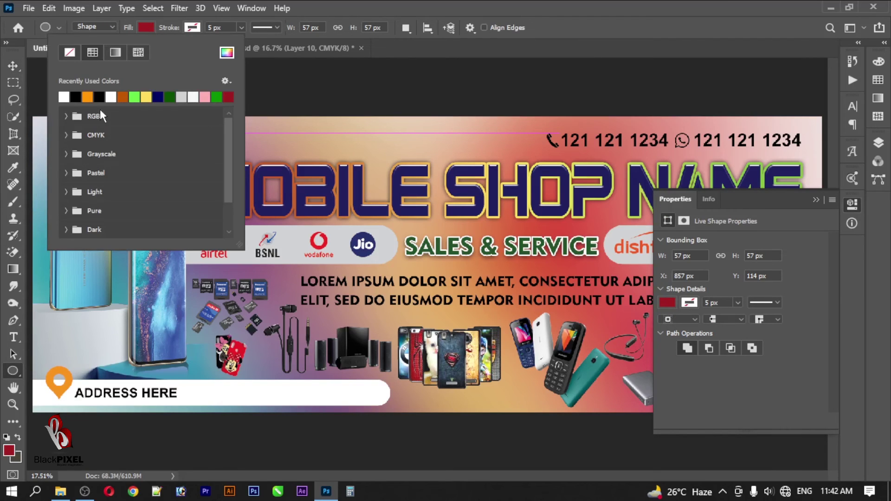
{"action": "left_click", "coordinate": [64, 96]}
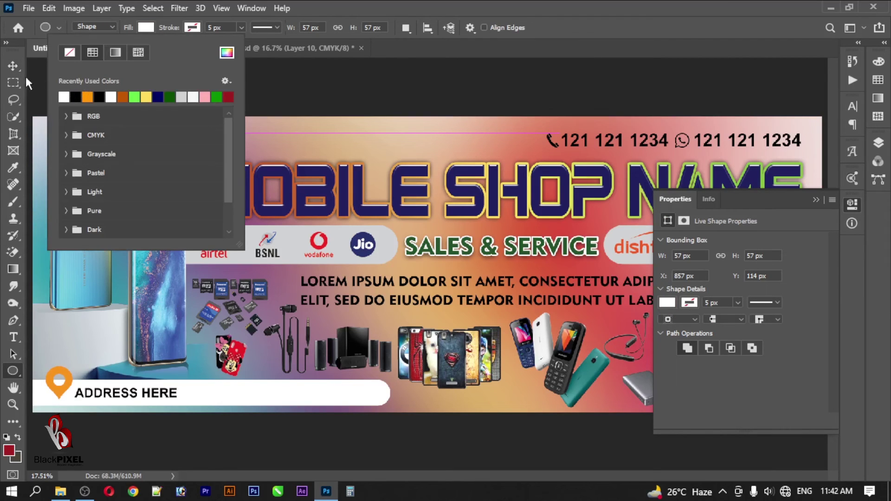
Duplicate the dot into an evenly distributed row of seven, then copy the row downward.
{"action": "left_click", "coordinate": [15, 69]}
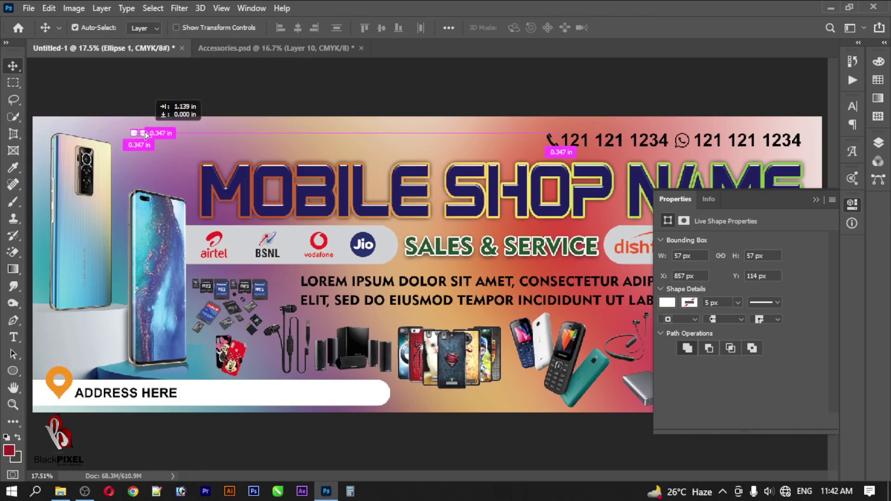
{"action": "left_click_drag", "start_coordinate": [135, 135], "coordinate": [192, 138]}
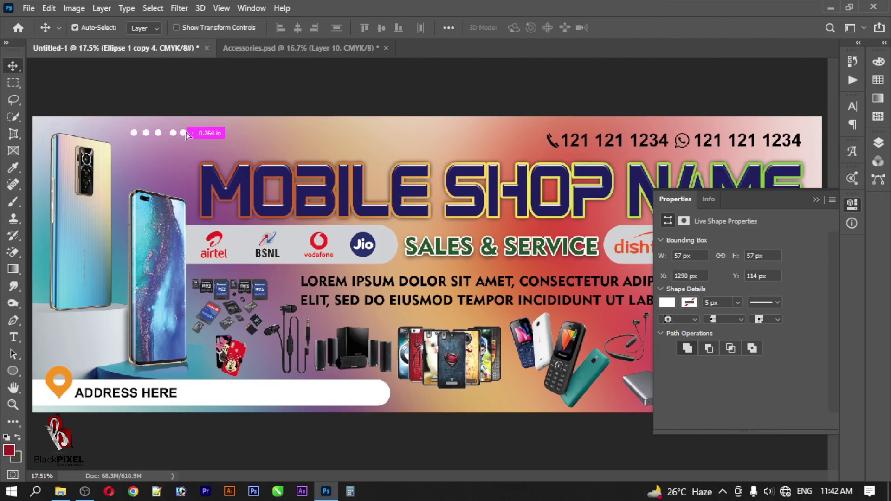
{"action": "left_click", "coordinate": [172, 139], "text": "ctrl"}
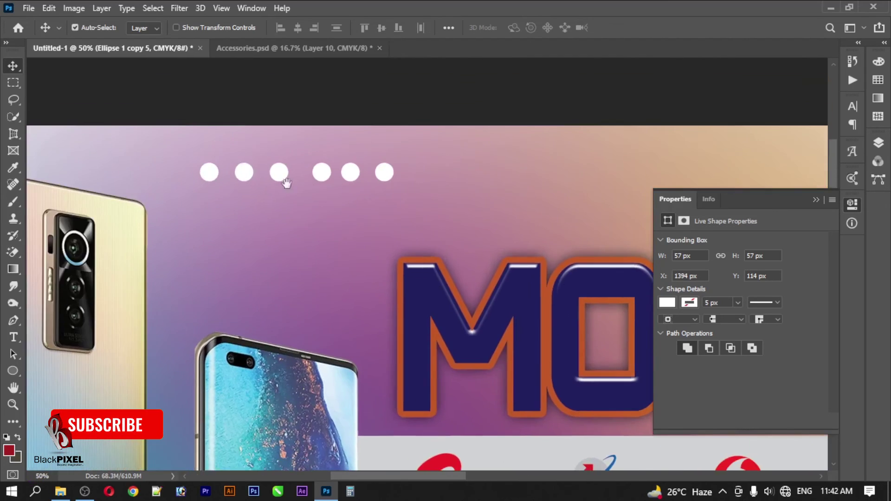
{"action": "left_click_drag", "start_coordinate": [385, 179], "coordinate": [421, 179]}
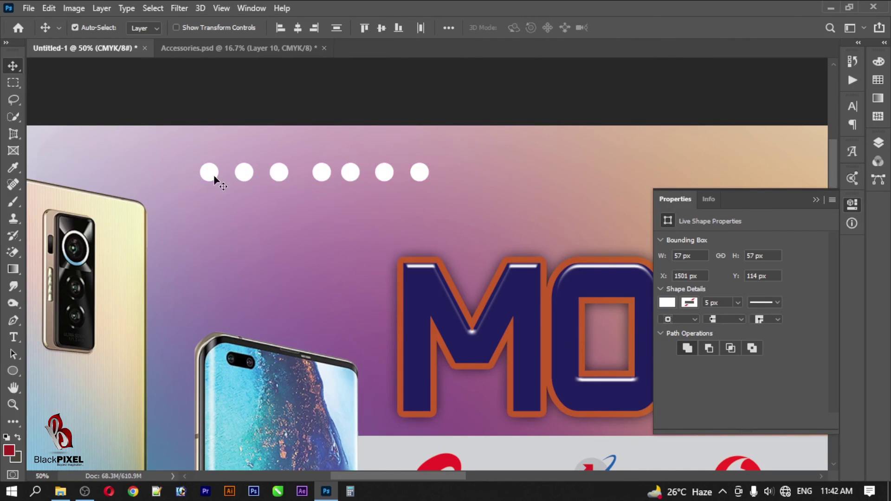
{"action": "left_click", "coordinate": [448, 28]}
{"action": "left_click", "coordinate": [488, 104]}
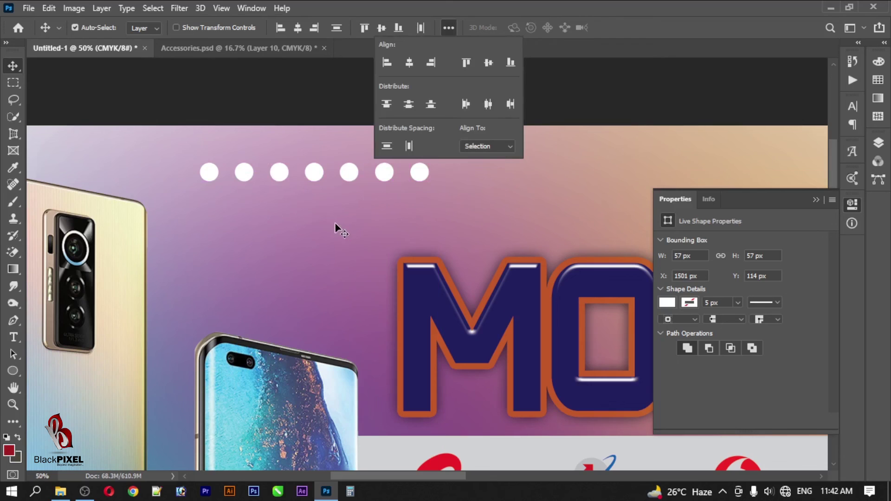
{"action": "left_click_drag", "start_coordinate": [349, 178], "coordinate": [353, 240]}
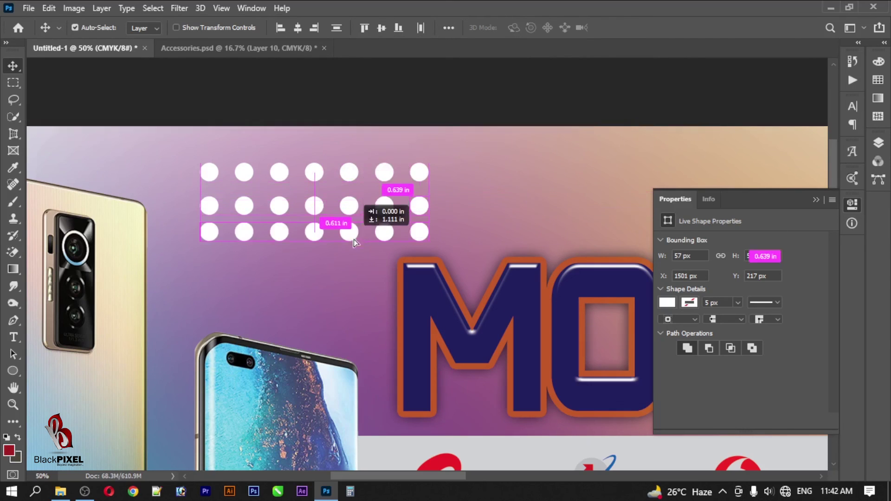
Scale all the dot layers to about 78%, shift them up-left, and merge them into one layer.
{"action": "key", "text": "F7"}
{"action": "scroll", "coordinate": [756, 258], "scroll_direction": "up", "scroll_amount": 5}
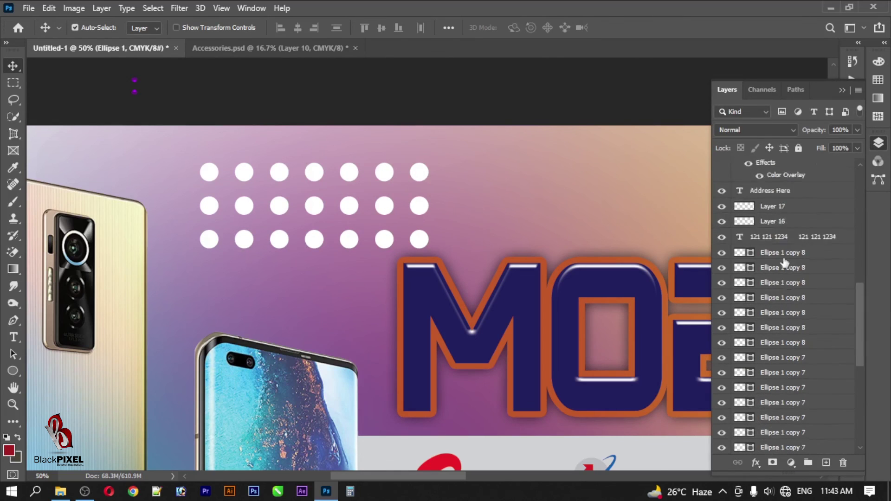
{"action": "scroll", "coordinate": [794, 330], "scroll_direction": "up", "scroll_amount": 3}
{"action": "left_click", "coordinate": [777, 317], "text": "shift"}
{"action": "key", "text": "ctrl+t"}
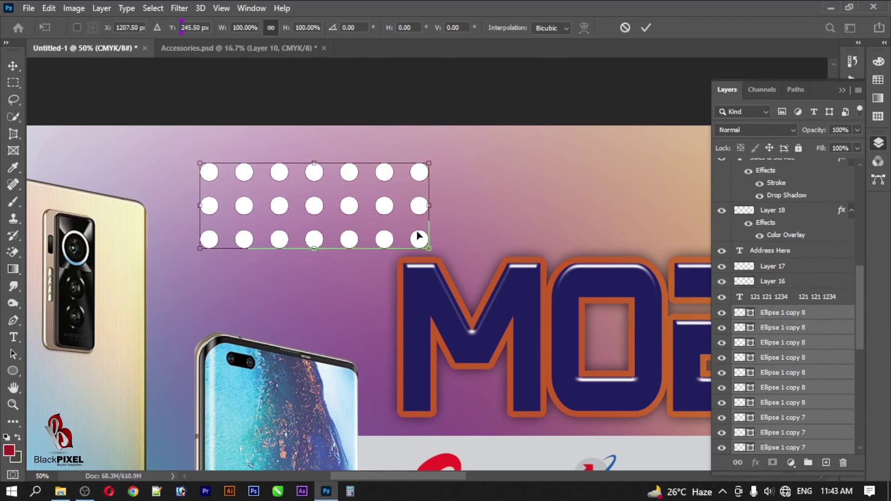
{"action": "left_click_drag", "start_coordinate": [429, 249], "coordinate": [340, 211]}
{"action": "key", "text": "Return"}
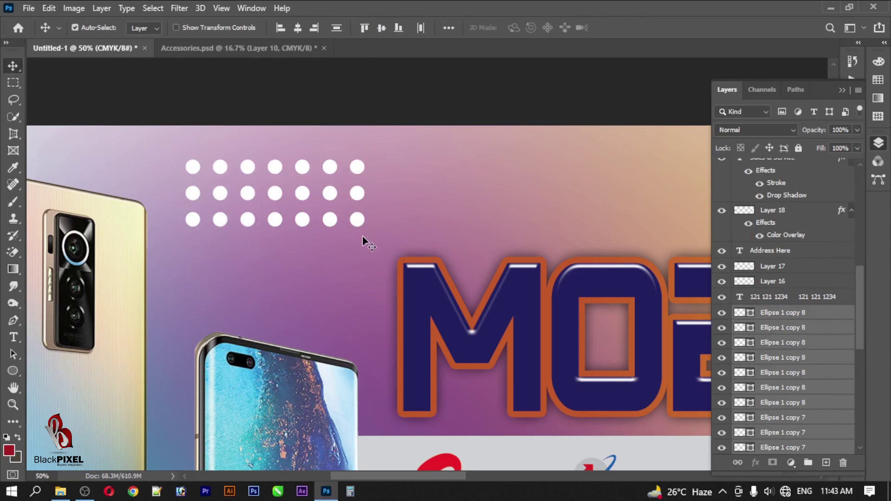
{"action": "key", "text": "ctrl+e"}
Add a black drop shadow to the merged dots: opacity 71%, distance 0, spread 0, size 22 px.
{"action": "left_click", "coordinate": [756, 462]}
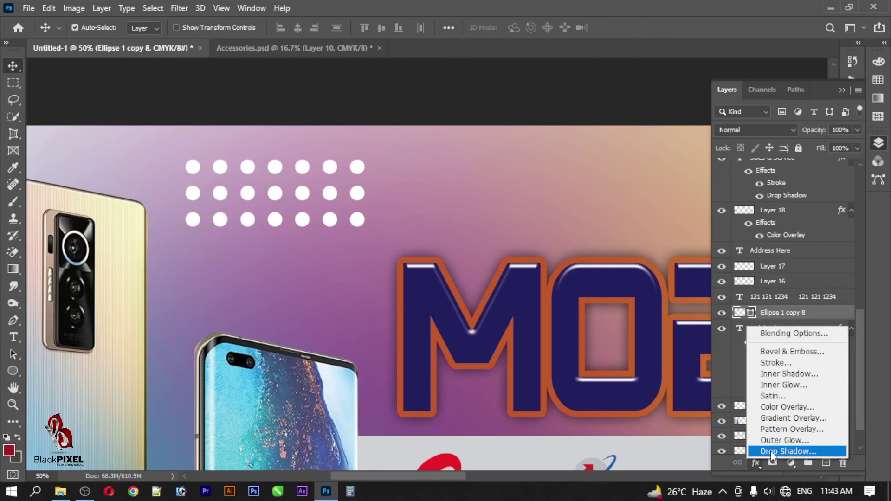
{"action": "left_click", "coordinate": [770, 453]}
{"action": "left_click_drag", "start_coordinate": [412, 167], "coordinate": [696, 152]}
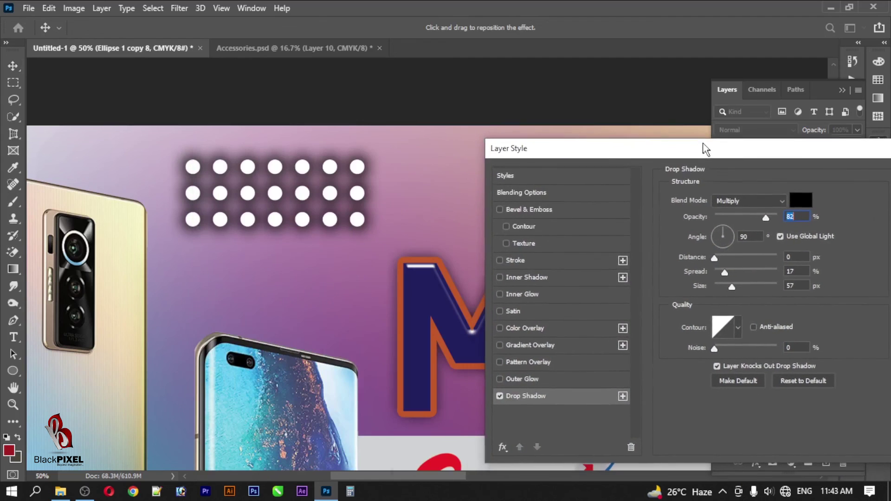
{"action": "mouse_move", "coordinate": [726, 287]}
{"action": "left_mouse_down"}
{"action": "mouse_move", "coordinate": [655, 282]}
{"action": "mouse_move", "coordinate": [711, 286]}
{"action": "left_mouse_up"}
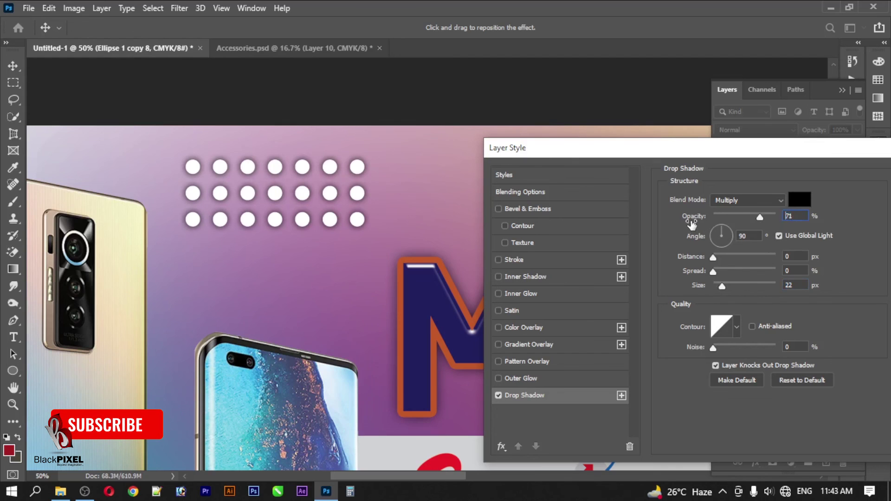
{"action": "key", "text": "Return"}
Fit the finished banner on screen with the Layers panel collapsed.
{"action": "right_click", "coordinate": [344, 243]}
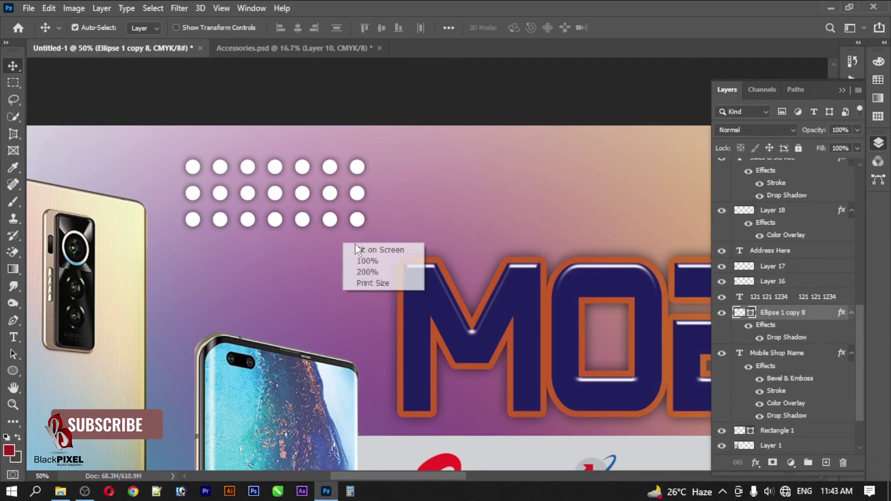
{"action": "left_click", "coordinate": [362, 249]}
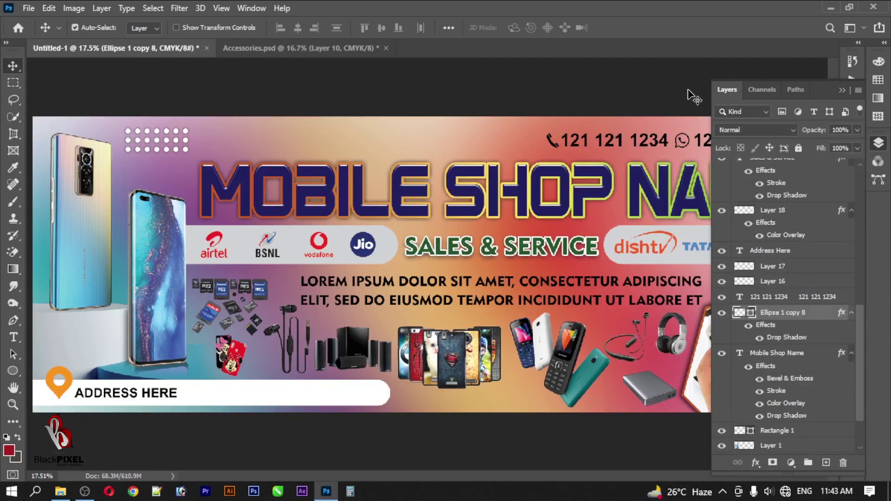
{"action": "left_click", "coordinate": [725, 90]}
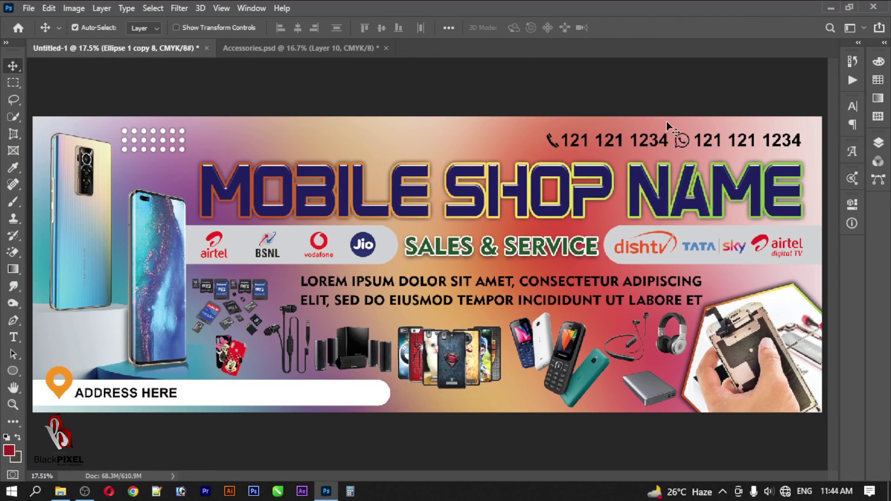
{"action": "right_click", "coordinate": [478, 222]}
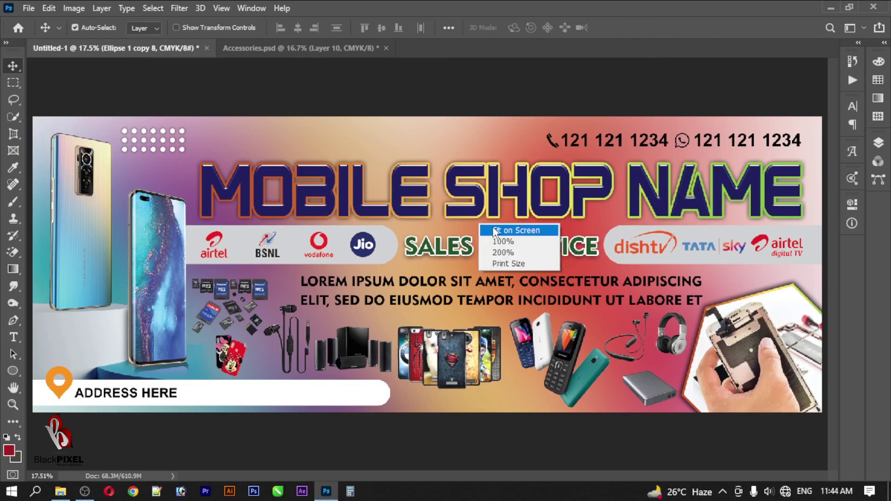
{"action": "left_click", "coordinate": [571, 219]}
{"action": "key", "text": "ctrl+minus"}
{"action": "right_click", "coordinate": [460, 223]}
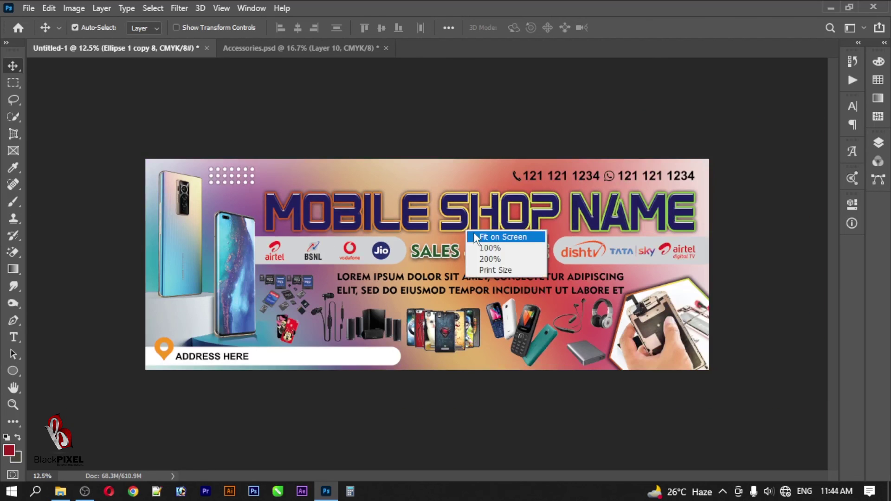
{"action": "left_click", "coordinate": [478, 231]}
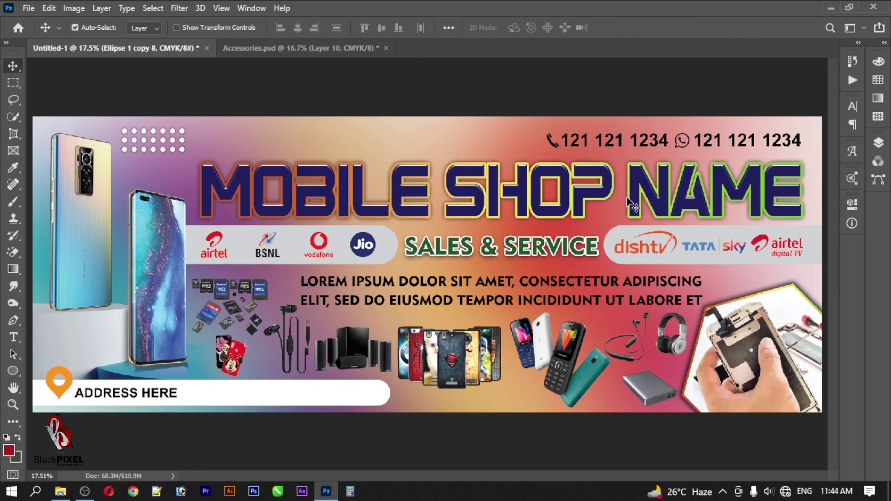